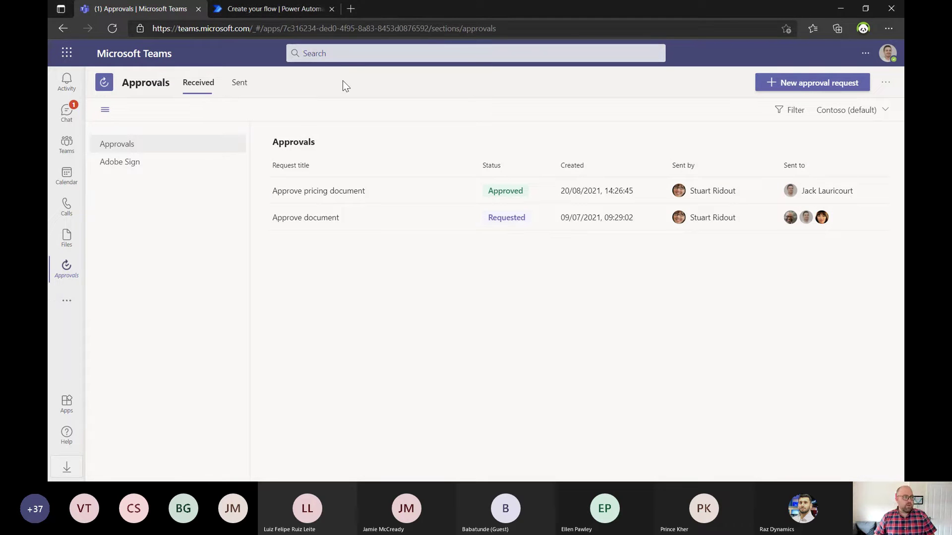
pyautogui.hotkey('alt', 'Tab')
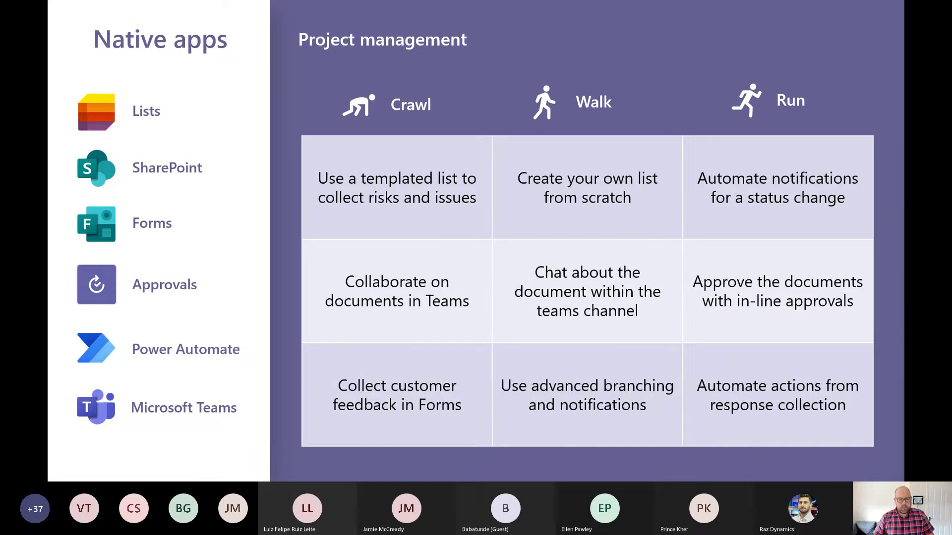
pyautogui.hotkey('alt', 'Tab')
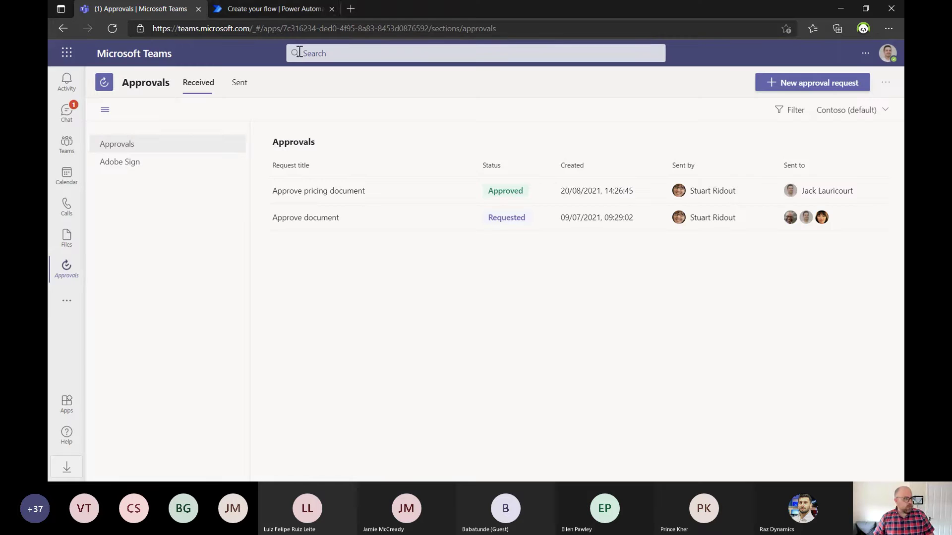
# - Leave the unsaved Power Automate flow and go to Microsoft Forms at forms.office.com in the same browser tab
pyautogui.click(273, 8)
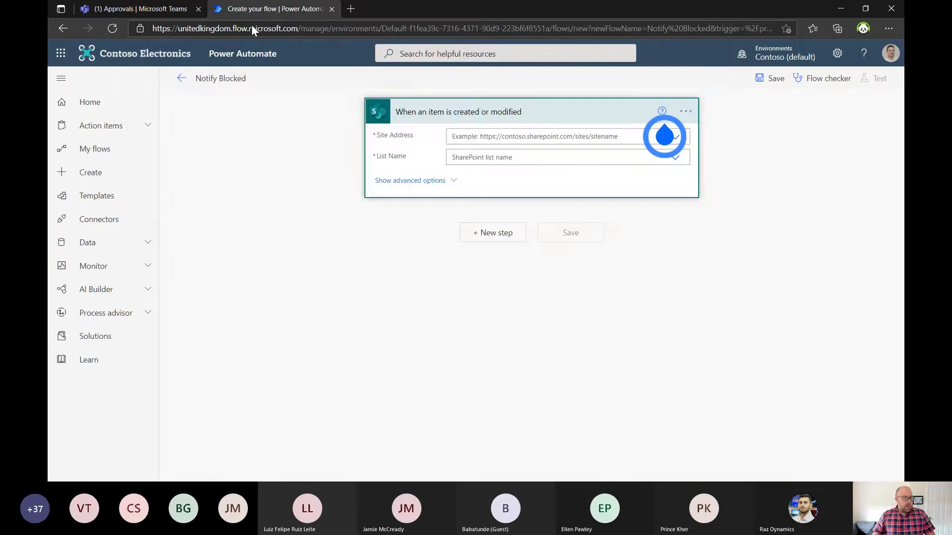
pyautogui.click(279, 38)
pyautogui.write('forms')
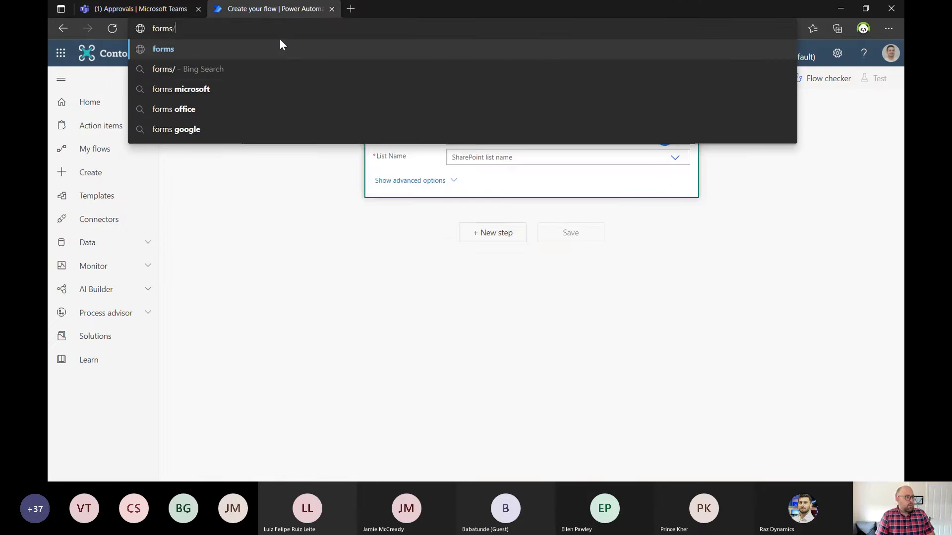
pyautogui.write('.office.com')
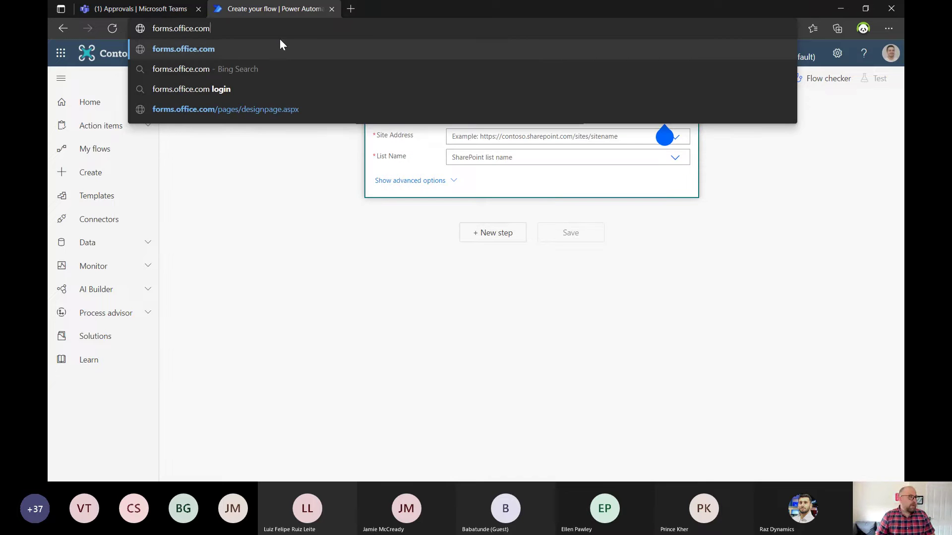
pyautogui.press('Return')
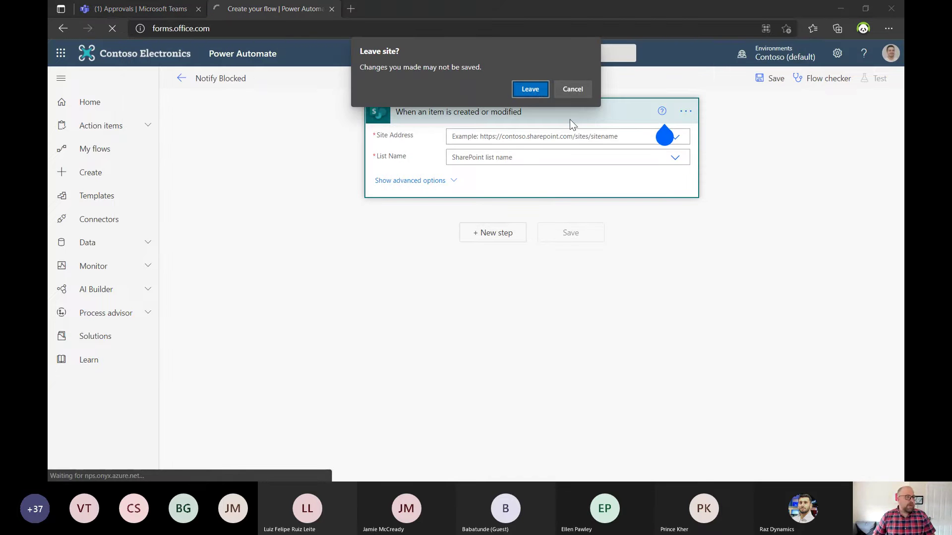
pyautogui.click(533, 89)
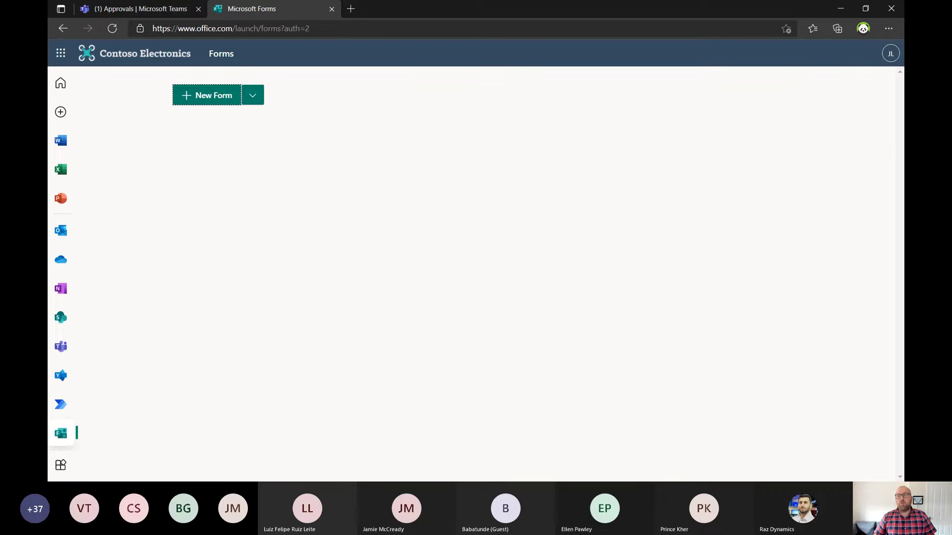
# - Create a new blank form and title it "Customer Satisfaction Form"
pyautogui.click(195, 99)
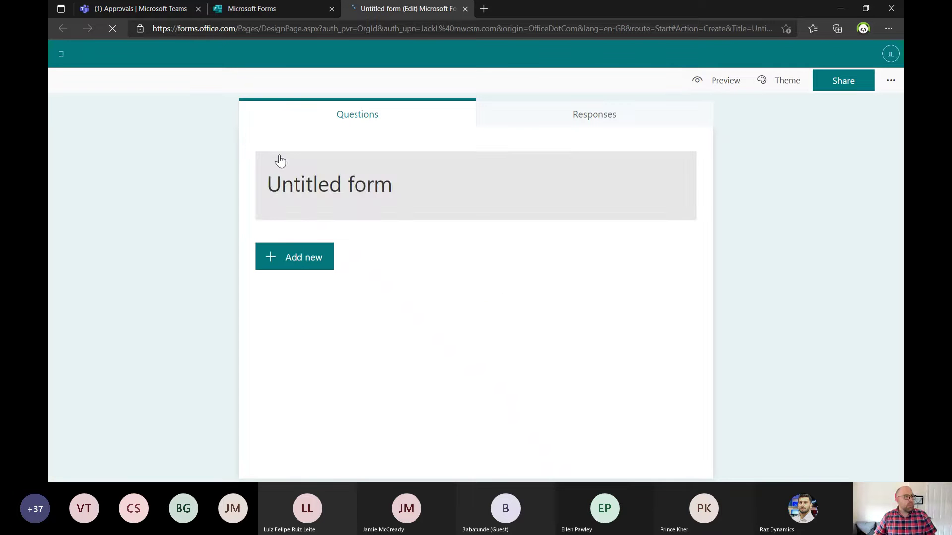
pyautogui.click(289, 182)
pyautogui.write('Cus')
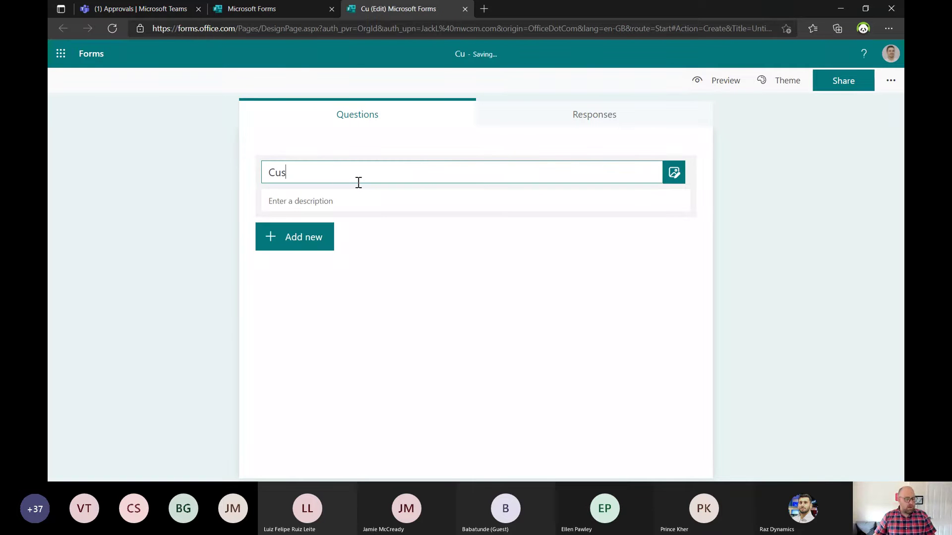
pyautogui.write('tomer Satisf')
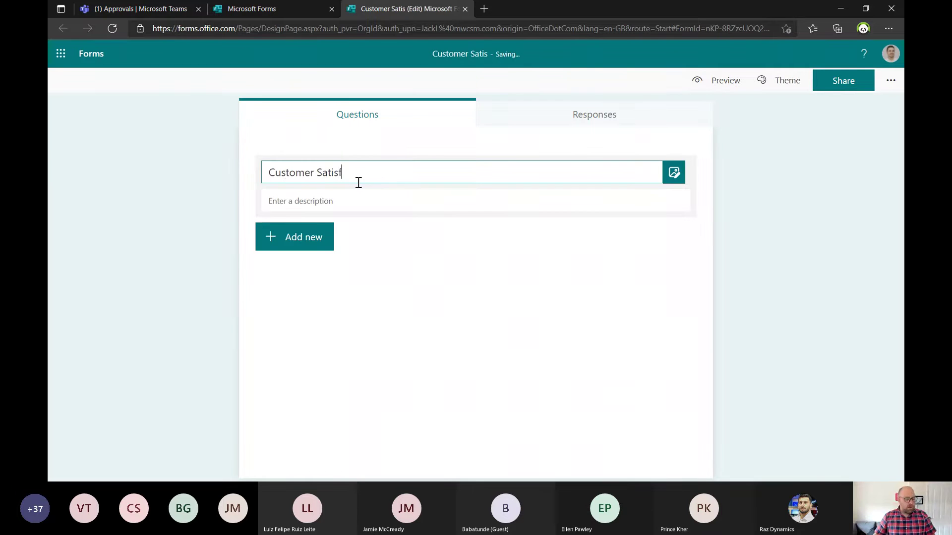
pyautogui.write('action Form')
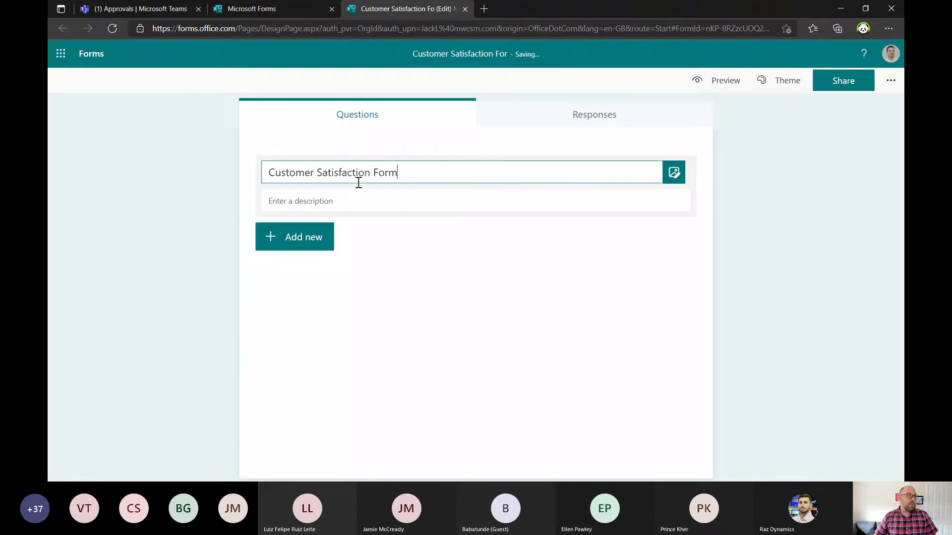
pyautogui.click(446, 302)
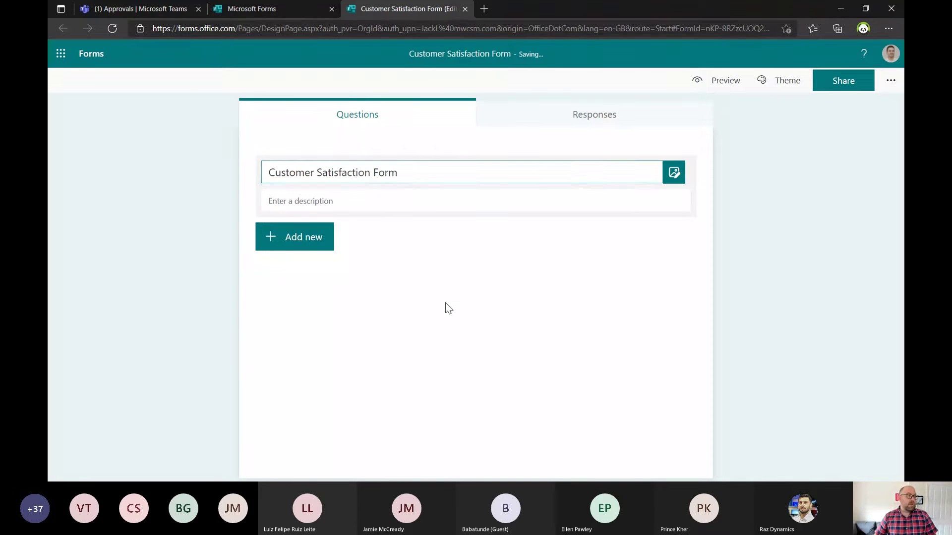
# - Add the suggested questions on additional comments, likelihood to recommend the company, value for money and responsiveness to questions or concerns
pyautogui.click(292, 248)
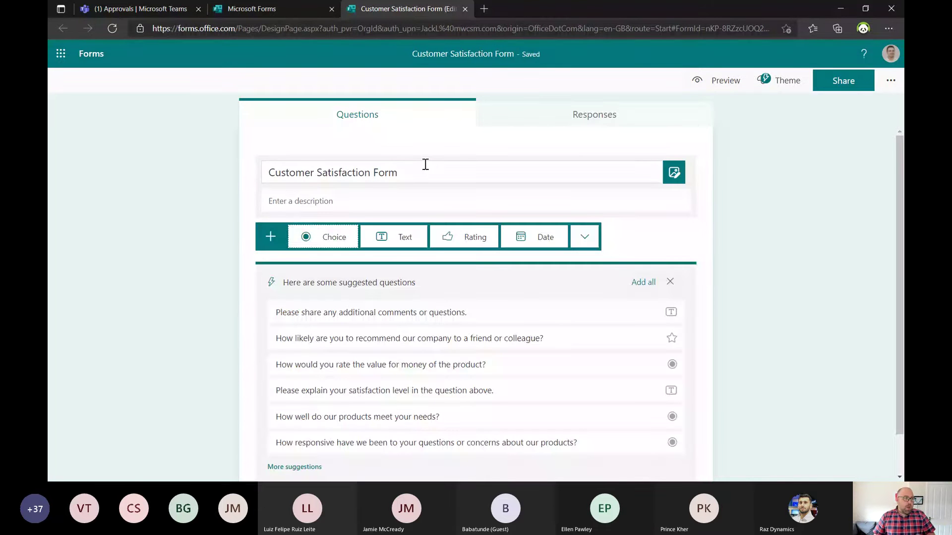
pyautogui.scroll(-1, 437, 208)
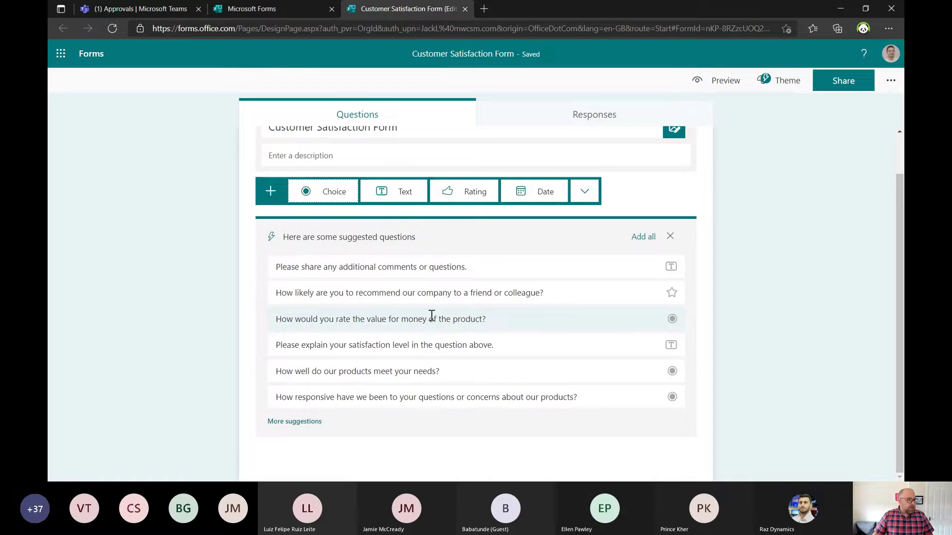
pyautogui.click(365, 396)
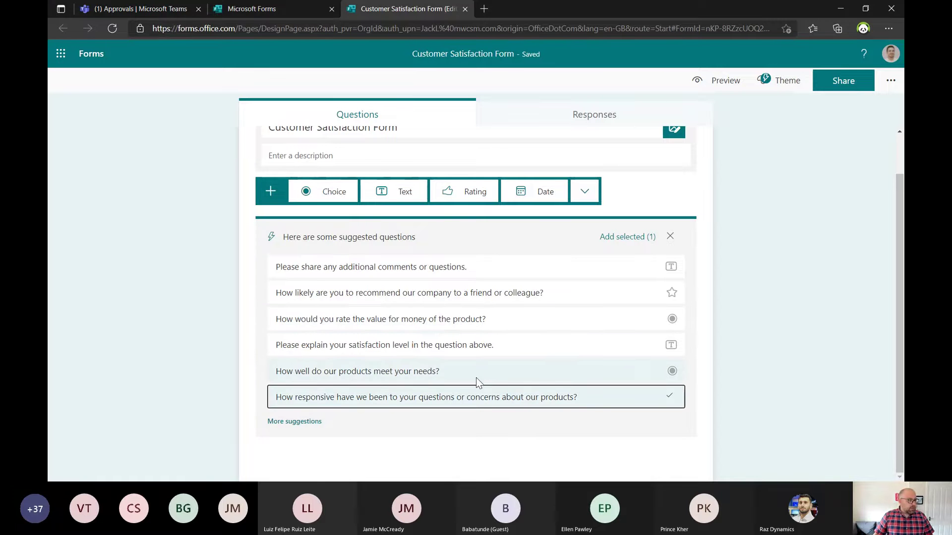
pyautogui.click(365, 292)
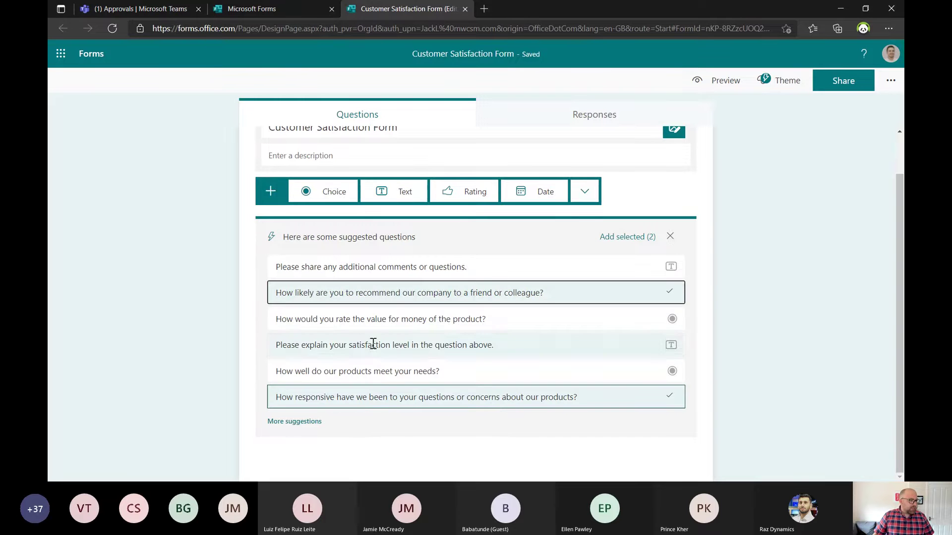
pyautogui.click(335, 317)
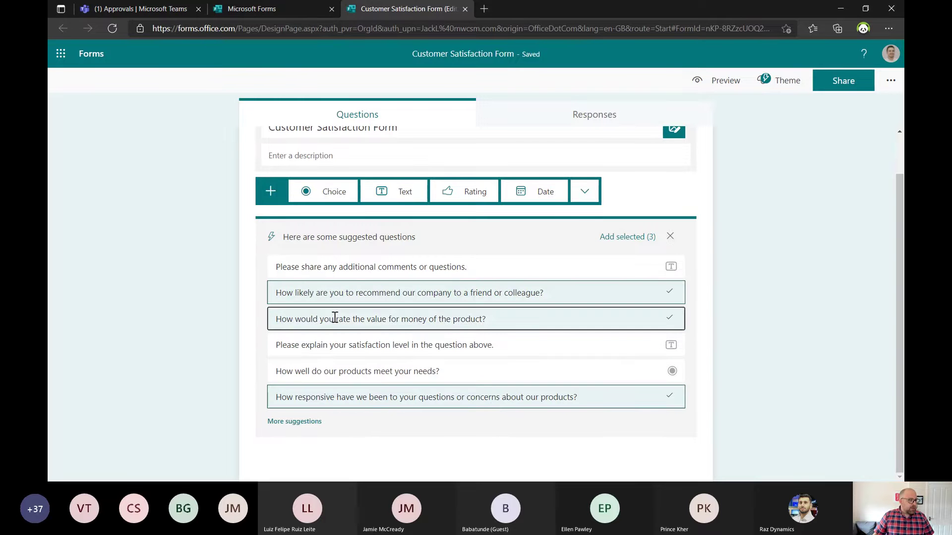
pyautogui.click(334, 266)
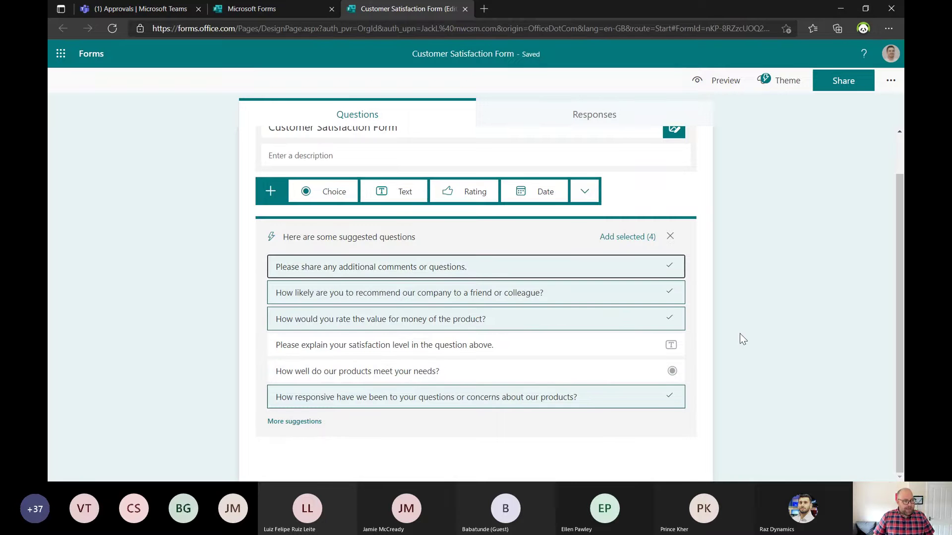
pyautogui.click(627, 237)
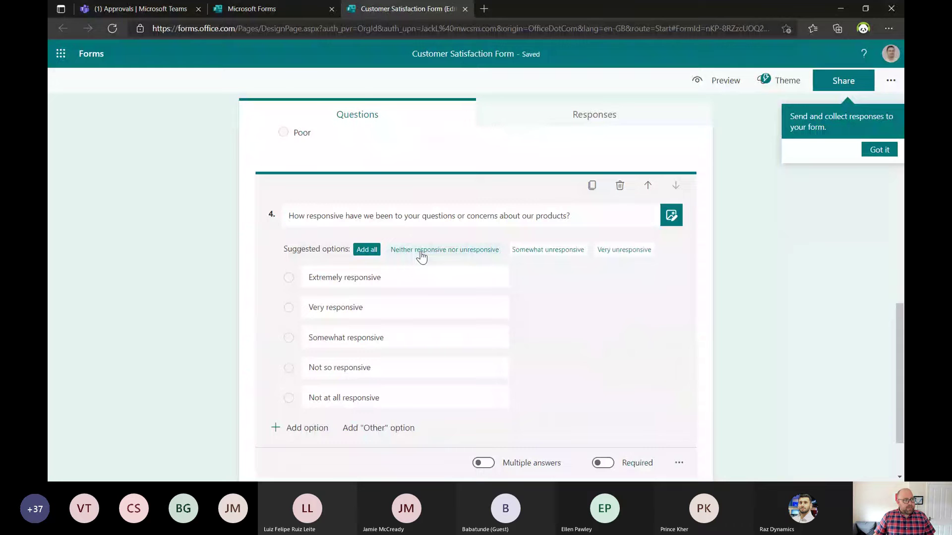
# - Add a fifth choice question "Are you happy with the final product?" with the suggested answers Yes and No
pyautogui.scroll(-3, 421, 256)
pyautogui.click(340, 426)
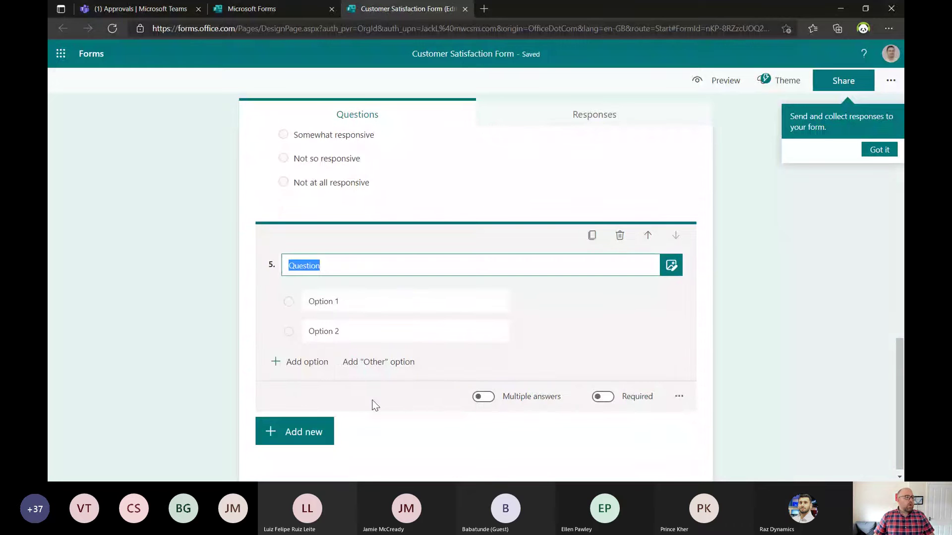
pyautogui.write('Are you happy for')
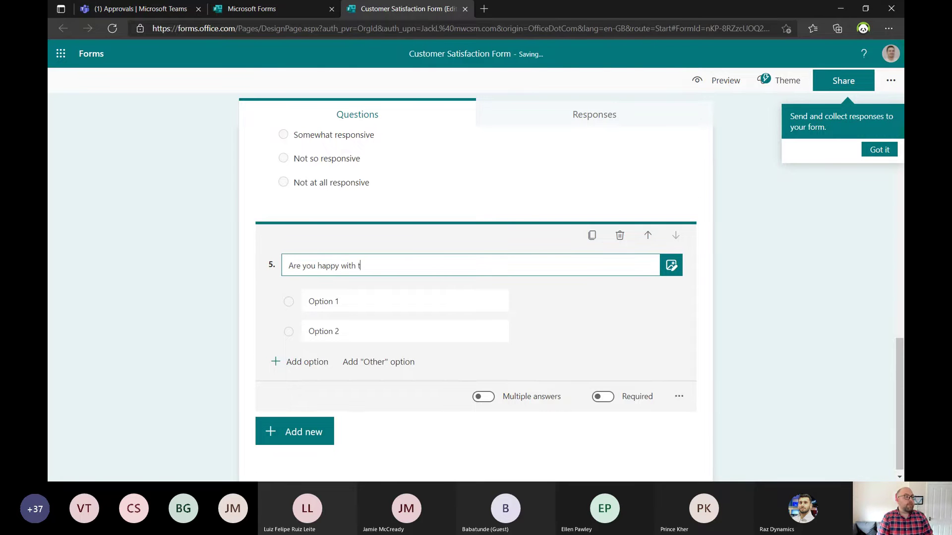
pyautogui.write('inal product?')
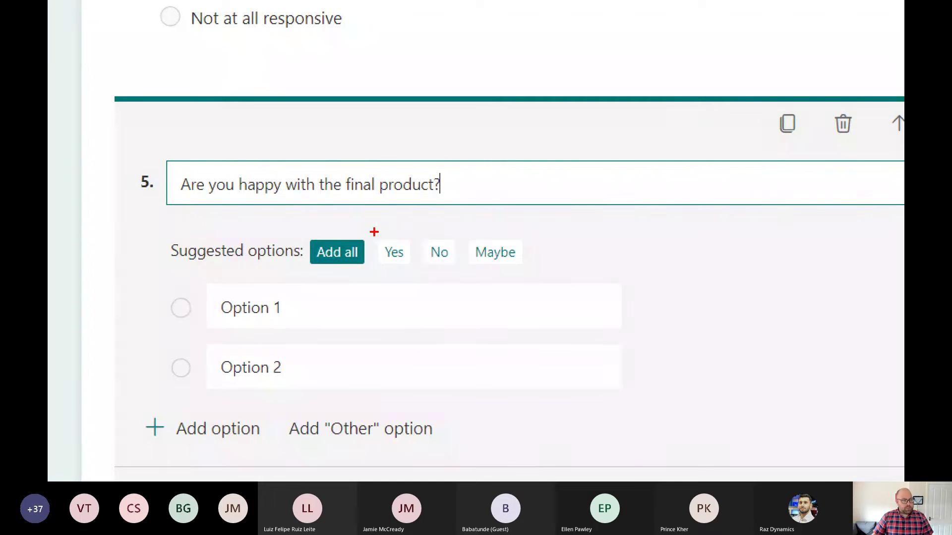
pyautogui.moveTo(373, 242)
pyautogui.mouseDown()
pyautogui.moveTo(388, 274)
pyautogui.moveTo(392, 267)
pyautogui.mouseUp()
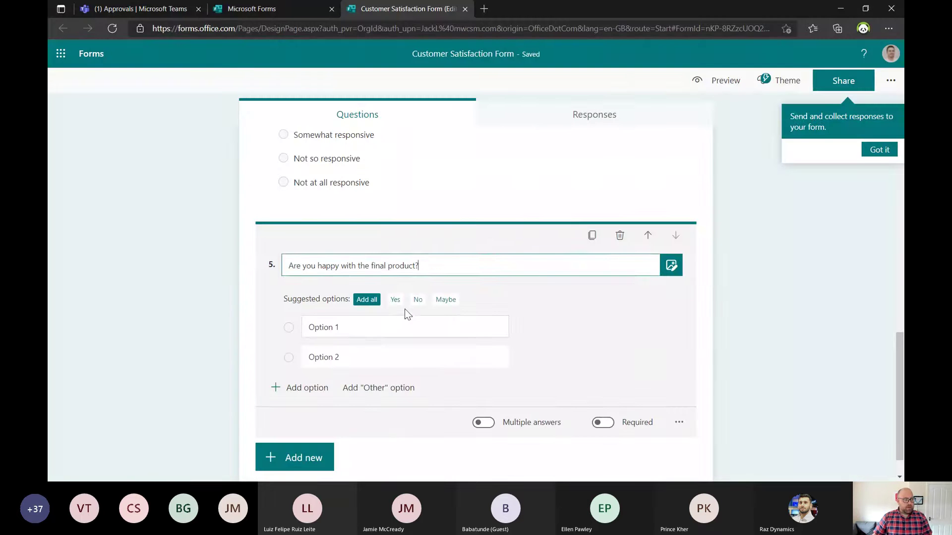
pyautogui.click(394, 253)
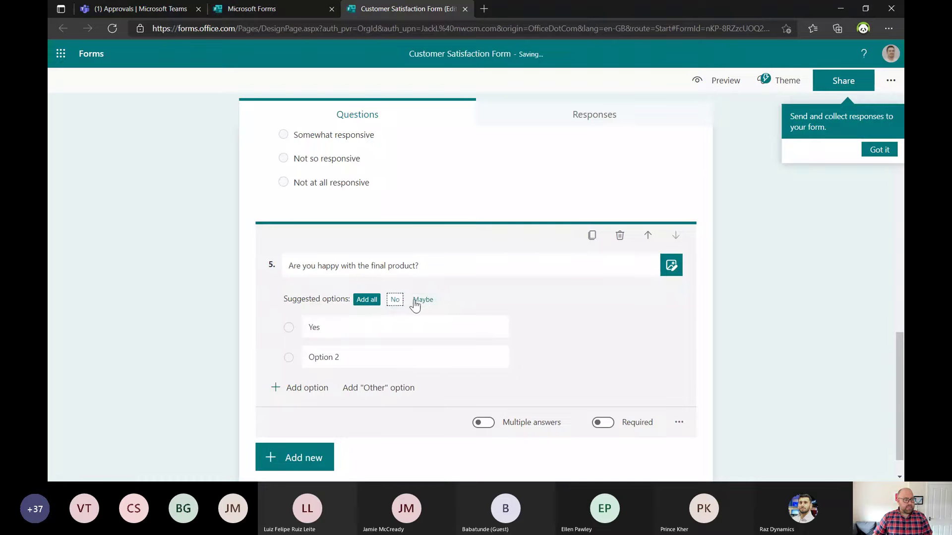
pyautogui.click(395, 299)
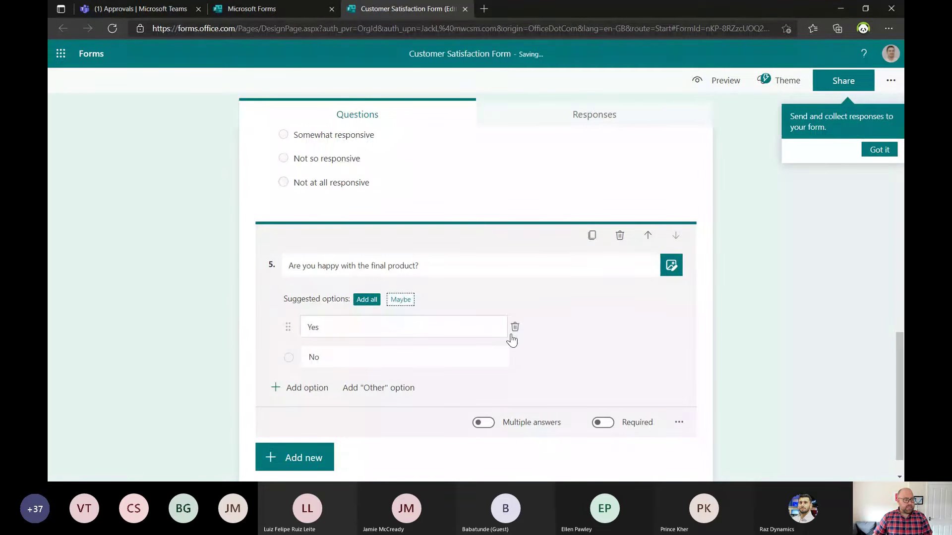
pyautogui.click(733, 372)
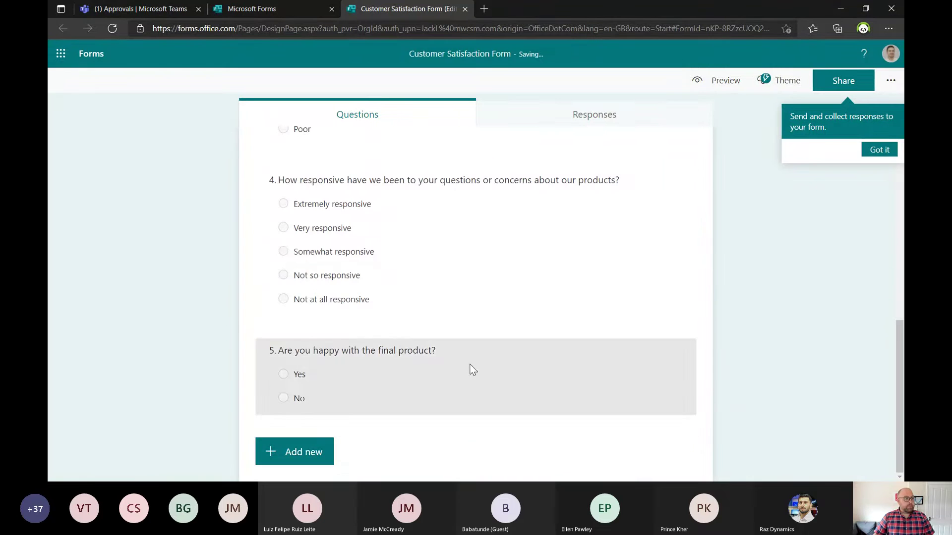
# - Review the form's questions from the title onward and look at its response summary
pyautogui.scroll(9, 479, 366)
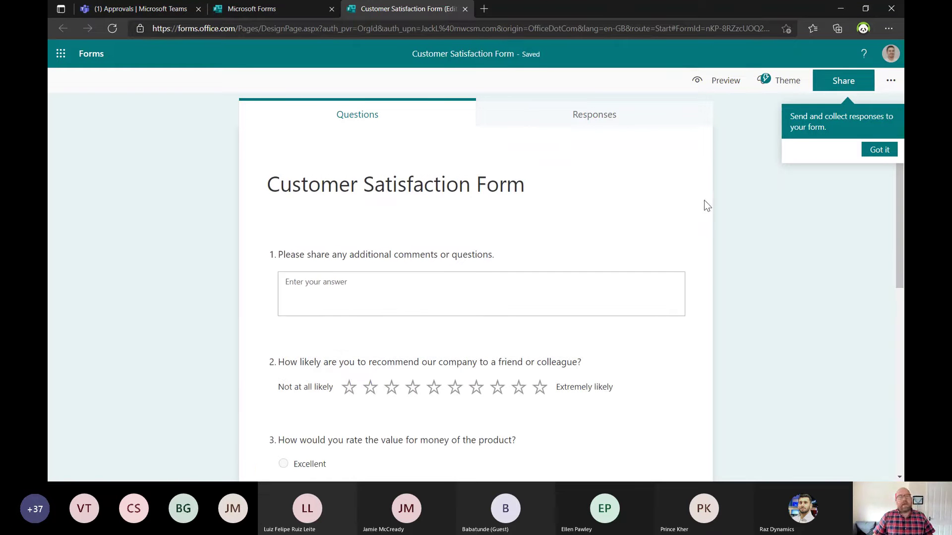
pyautogui.click(600, 115)
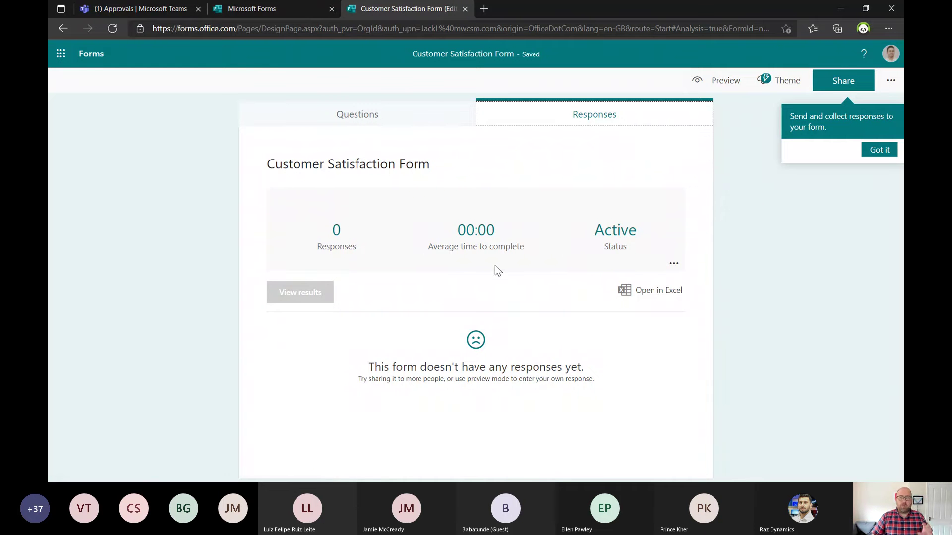
pyautogui.click(341, 121)
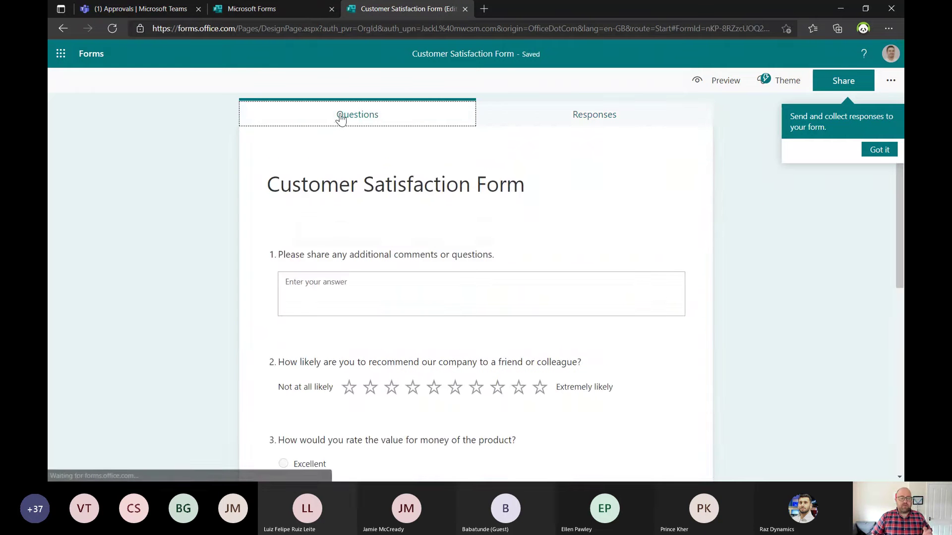
pyautogui.scroll(-5, 476, 223)
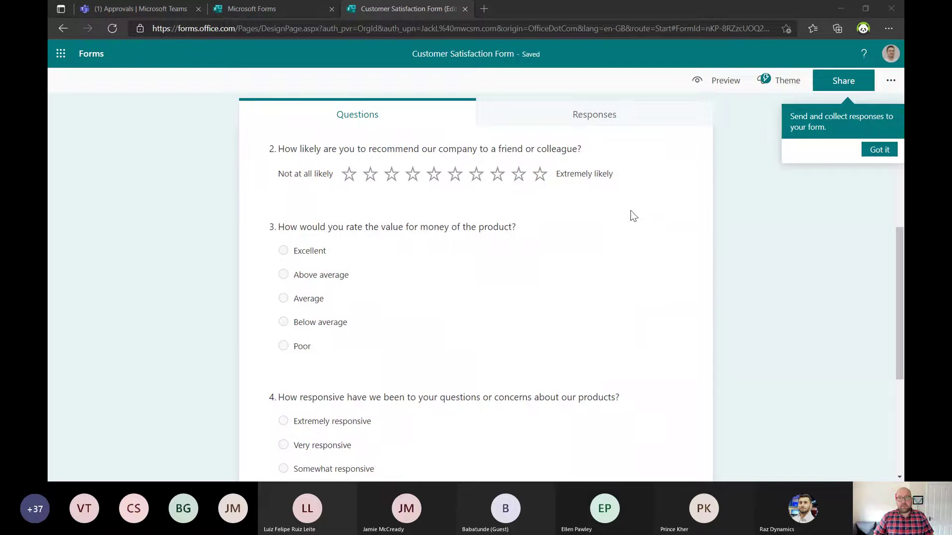
pyautogui.hotkey('alt', 'Tab')
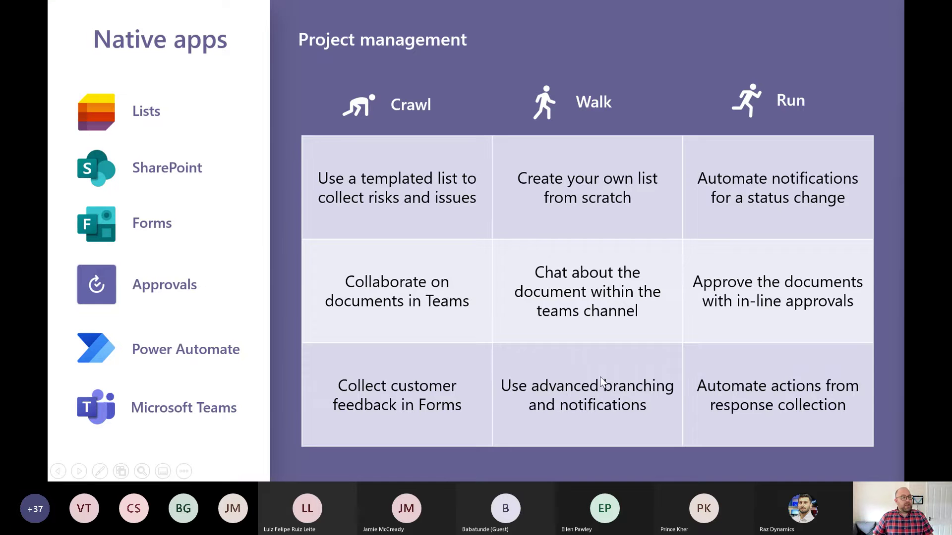
pyautogui.hotkey('alt', 'Tab')
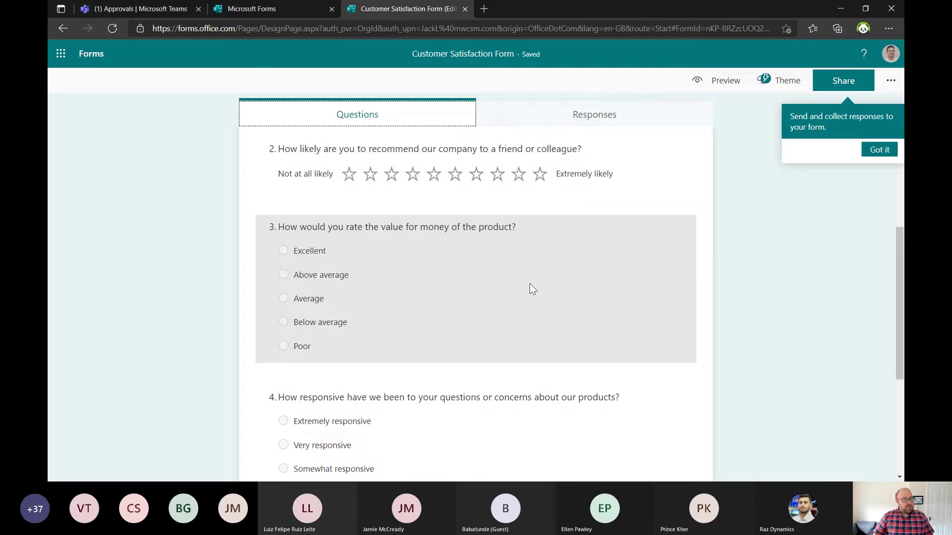
# - Add branching to question 3 so that Excellent, Above average and Average go to question 5, "Are you happy with the final product?"
pyautogui.click(686, 255)
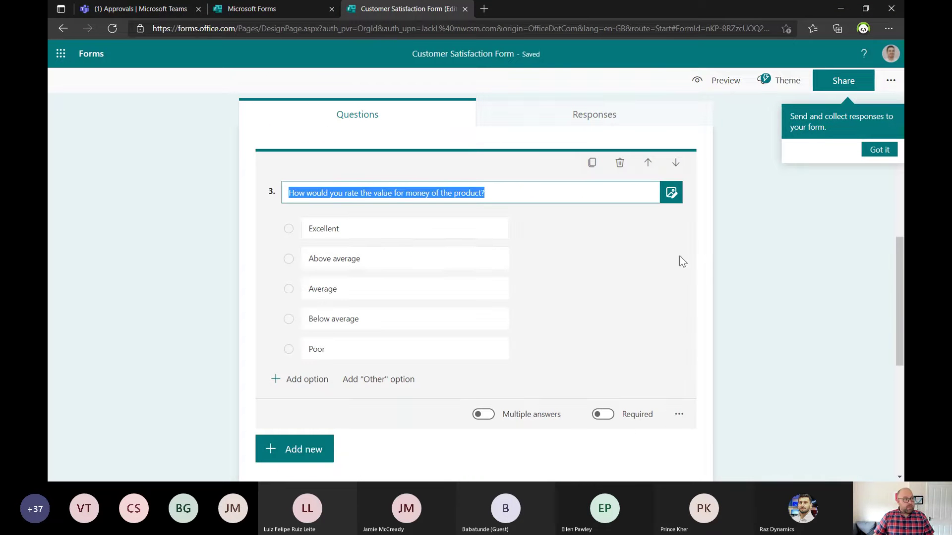
pyautogui.click(680, 416)
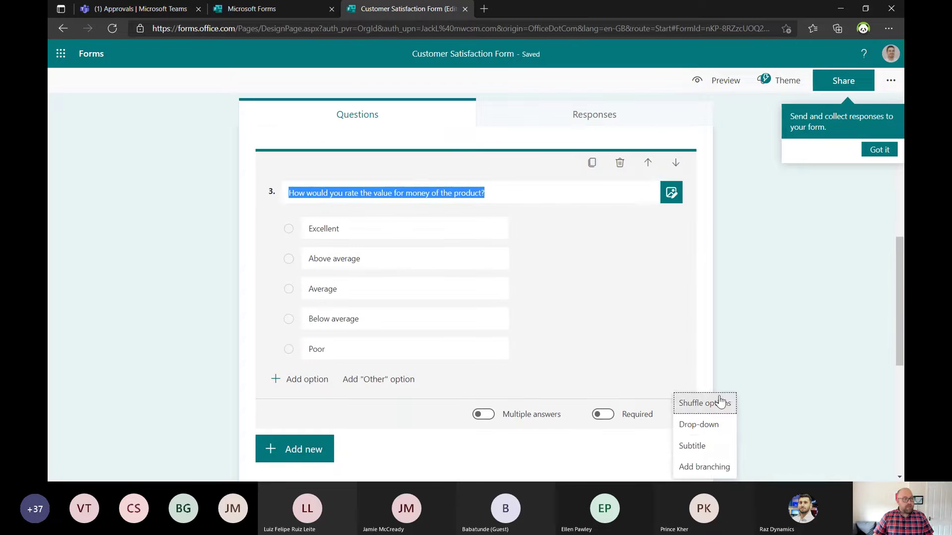
pyautogui.click(707, 415)
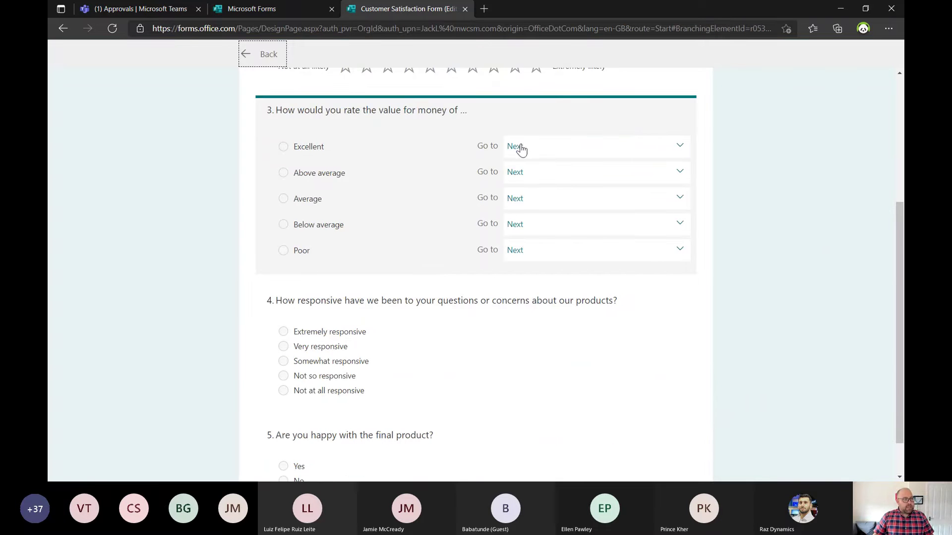
pyautogui.click(573, 148)
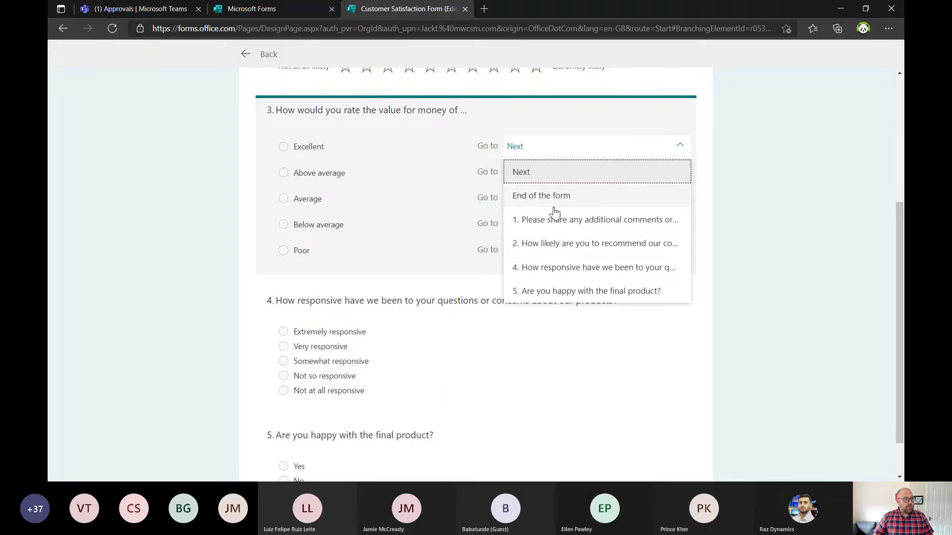
pyautogui.click(546, 292)
pyautogui.click(548, 173)
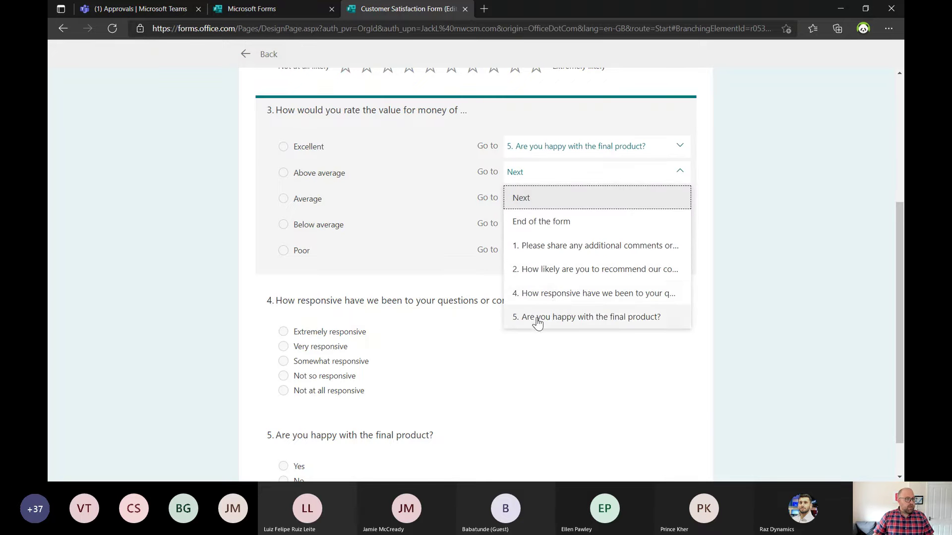
pyautogui.click(539, 319)
pyautogui.click(537, 198)
pyautogui.click(545, 343)
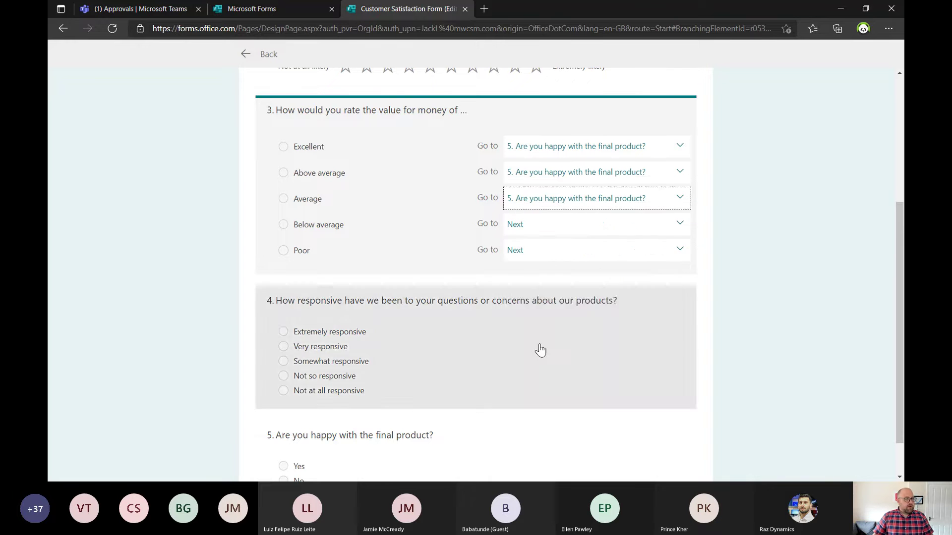
# - Branch the Below average and Poor answers of question 3 to question 4 on responsiveness, and return to the form editor
pyautogui.click(548, 226)
pyautogui.click(540, 346)
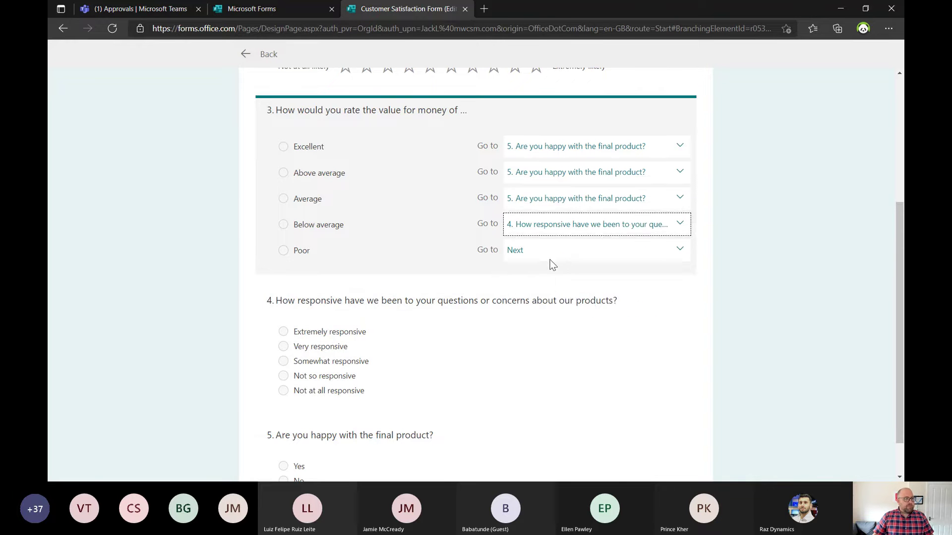
pyautogui.click(552, 260)
pyautogui.click(548, 371)
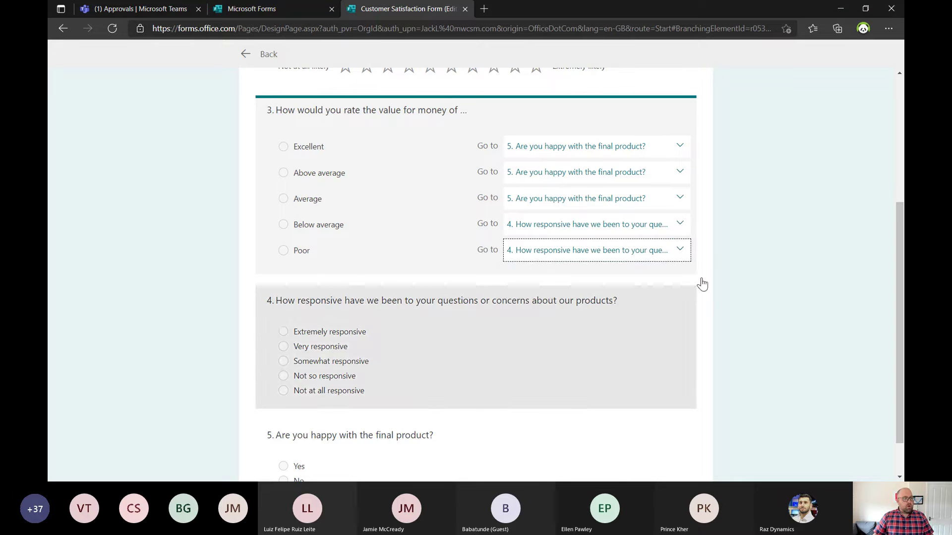
pyautogui.scroll(-1, 603, 302)
pyautogui.scroll(5, 654, 298)
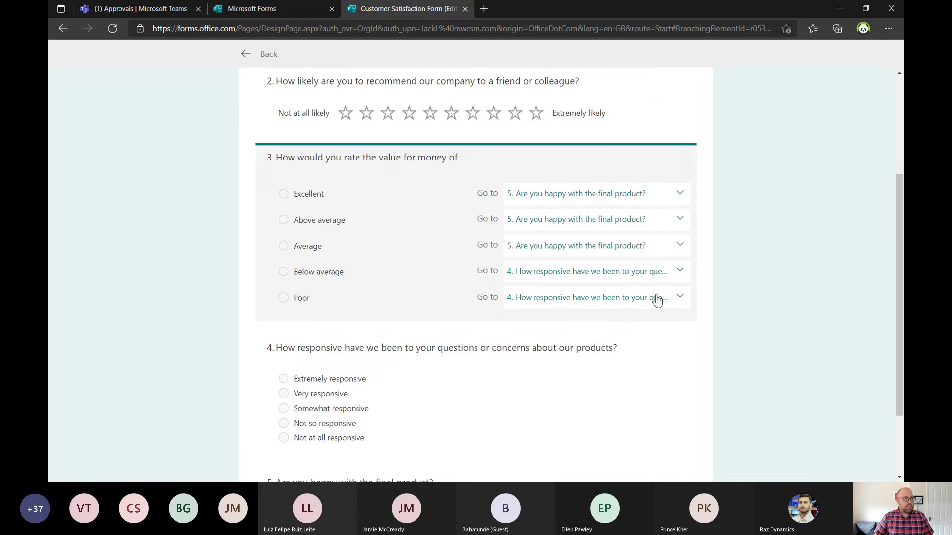
pyautogui.click(243, 53)
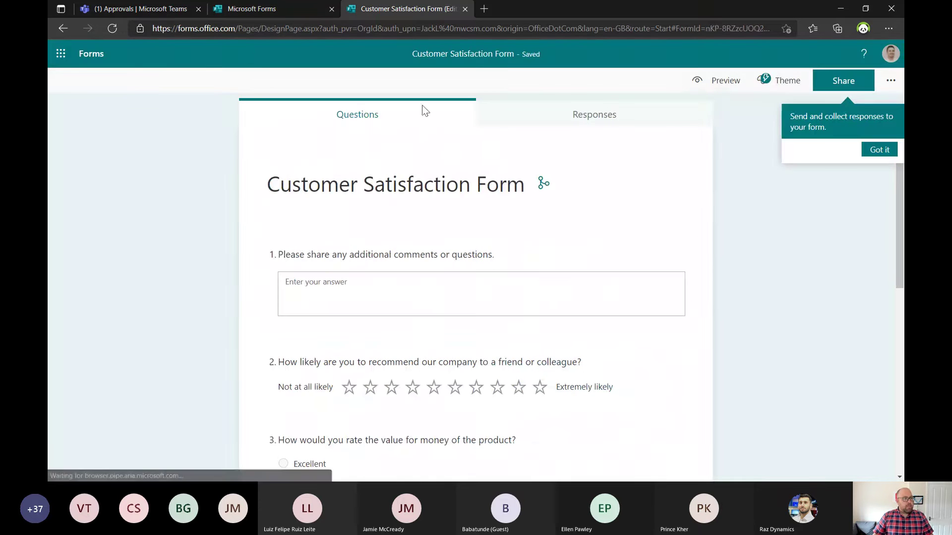
# - Preview the form and test its branching with the comment "dfgfdgdfg", a 7-star rating and the value-for-money answers Above average and Below average
pyautogui.click(735, 84)
pyautogui.click(346, 239)
pyautogui.write('d')
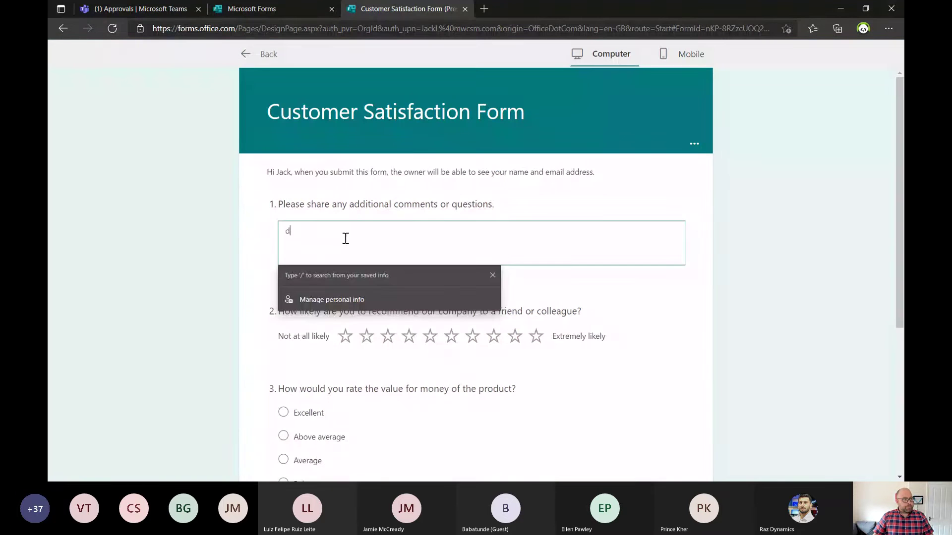
pyautogui.write('fgdfgdfg')
pyautogui.click(472, 336)
pyautogui.scroll(-5, 615, 361)
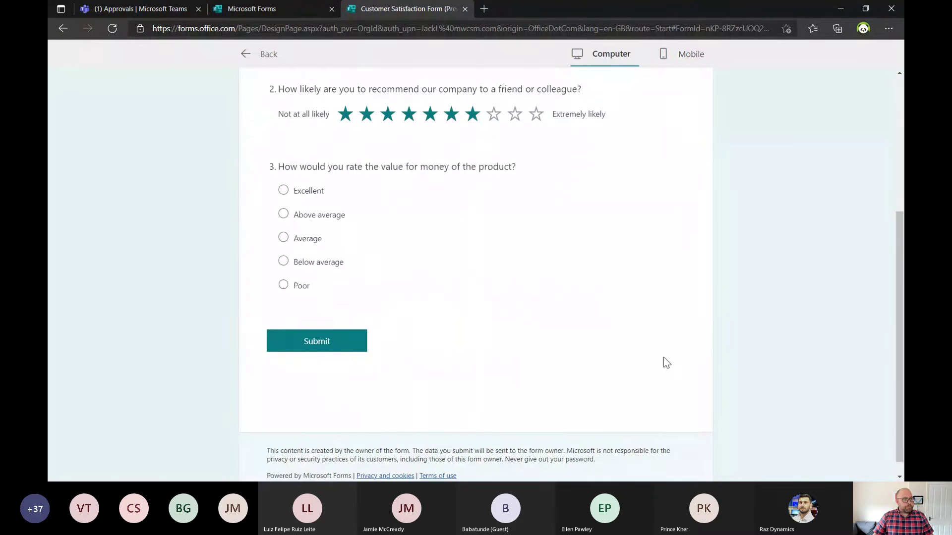
pyautogui.click(305, 201)
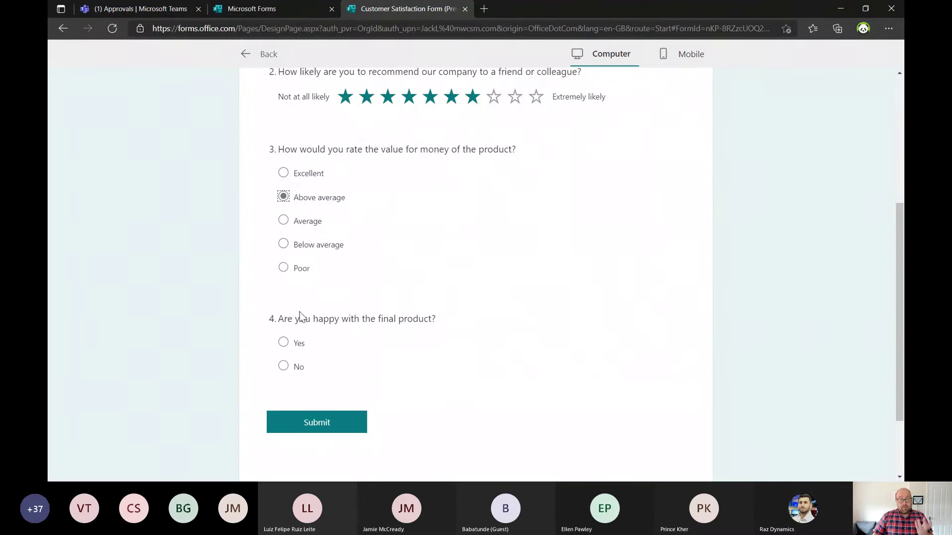
pyautogui.click(284, 248)
pyautogui.scroll(-4, 286, 252)
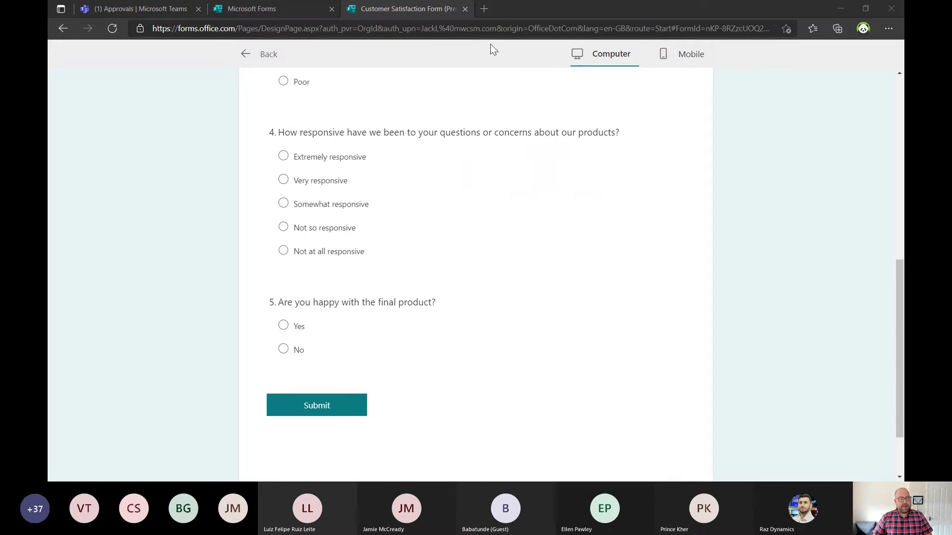
# - Leave the form preview and look at the form's response summary
pyautogui.hotkey('alt', 'Tab')
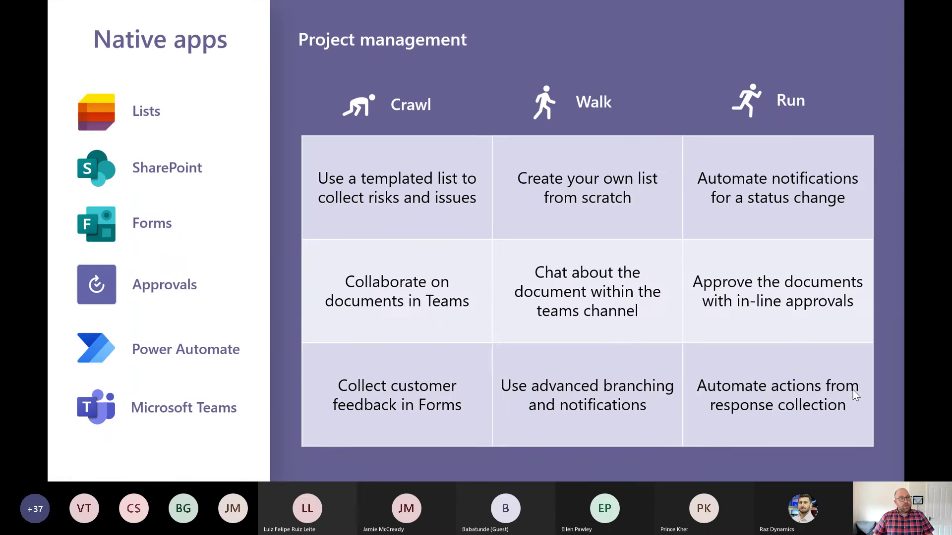
pyautogui.hotkey('alt', 'Tab')
pyautogui.scroll(10, 579, 114)
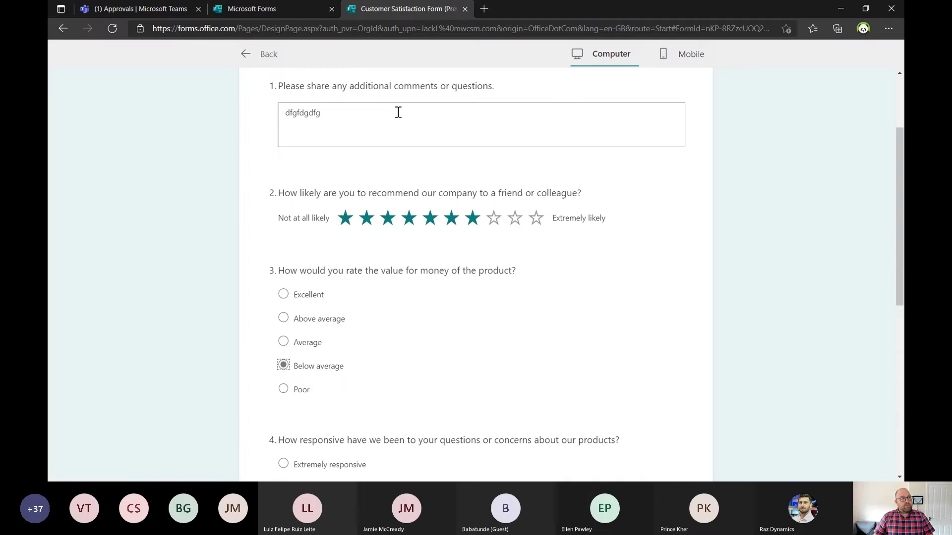
pyautogui.click(247, 54)
pyautogui.click(603, 118)
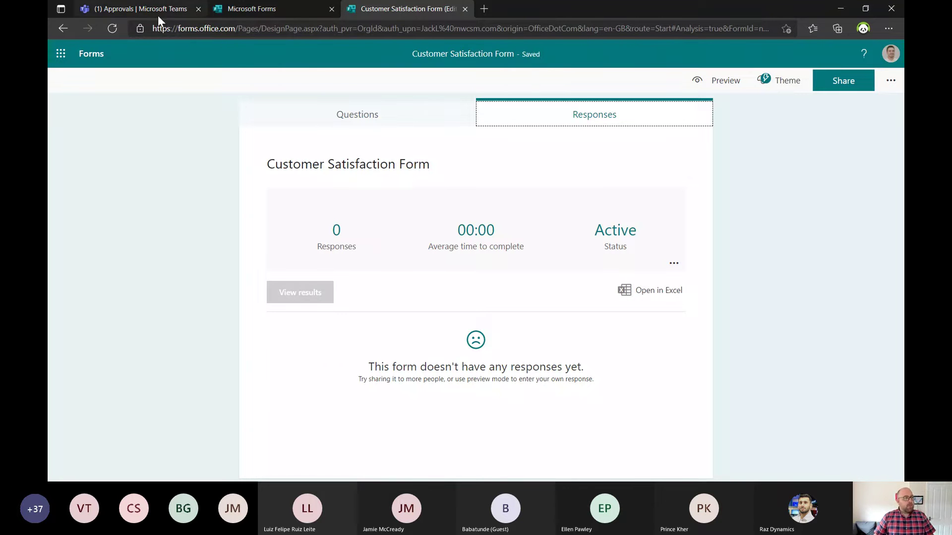
# - Switch to Power Automate at flow.microsoft.com in the browser tab holding the Forms home page and show the list of own flows
pyautogui.click(279, 10)
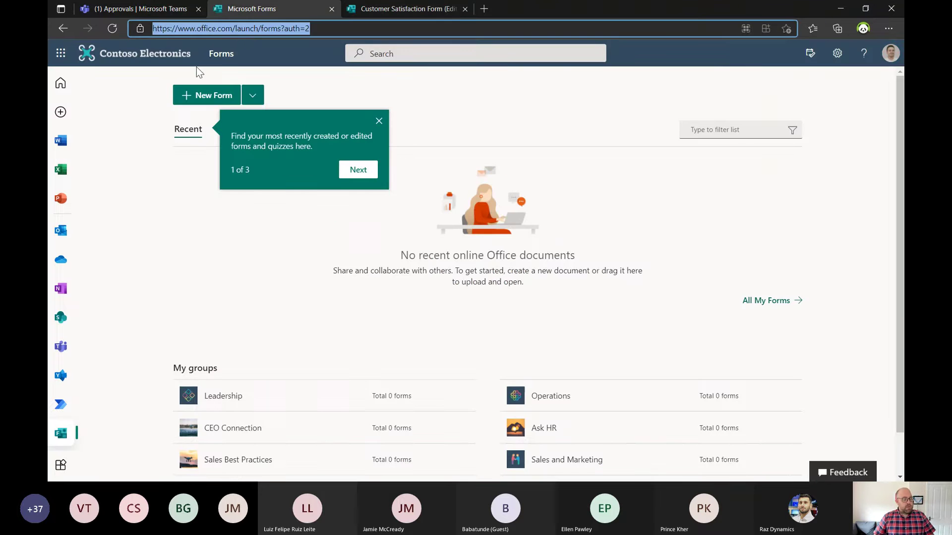
pyautogui.write('flow.microsoft.com')
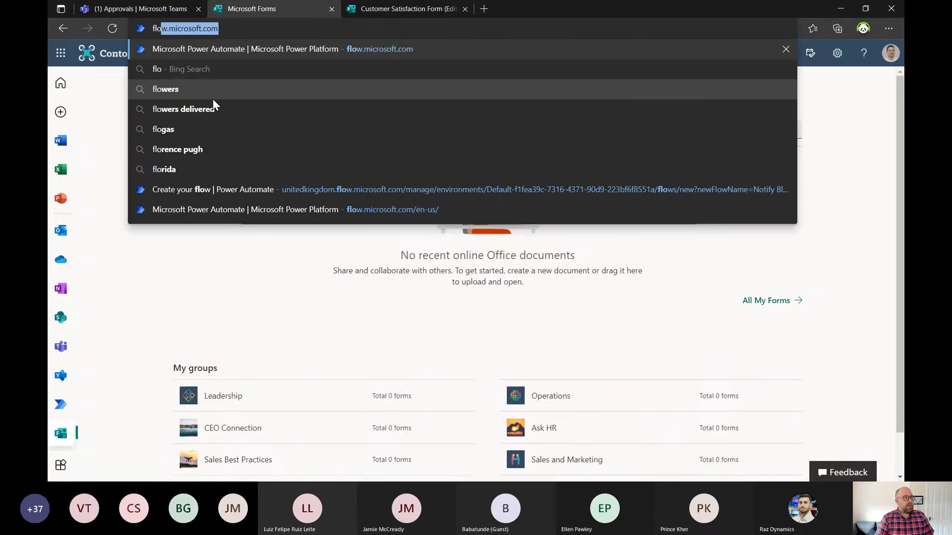
pyautogui.press('Return')
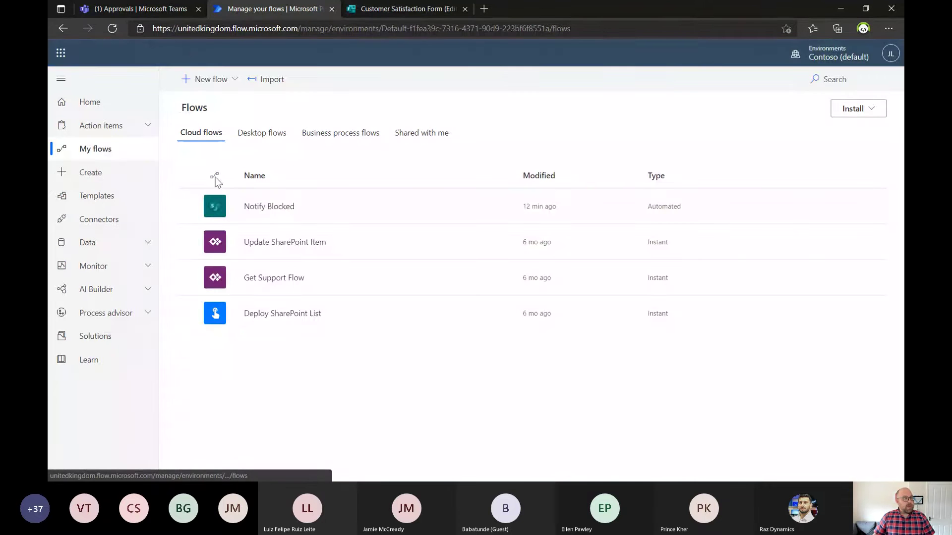
# - Create an automated cloud flow named "Unhappy customer", triggered when a new response is submitted to the Customer Satisfaction Form
pyautogui.click(204, 80)
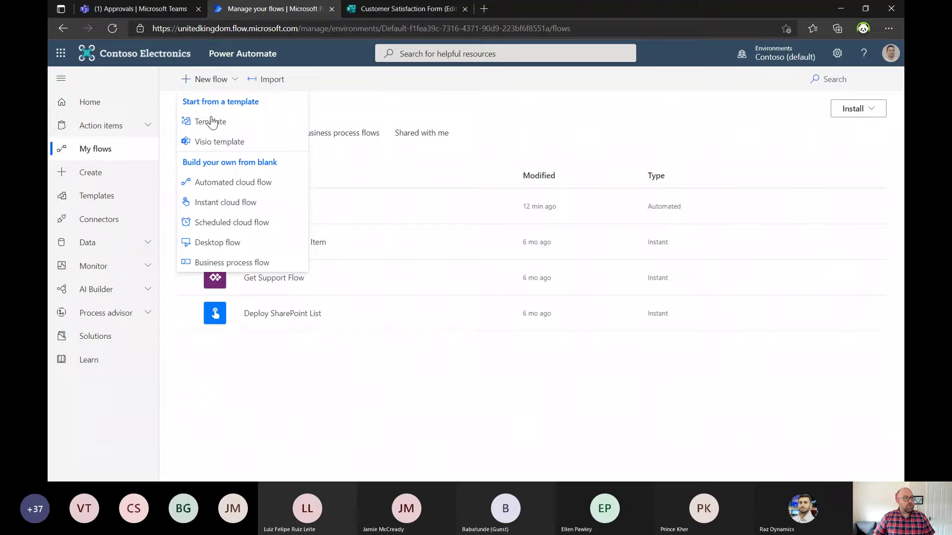
pyautogui.click(212, 181)
pyautogui.click(549, 162)
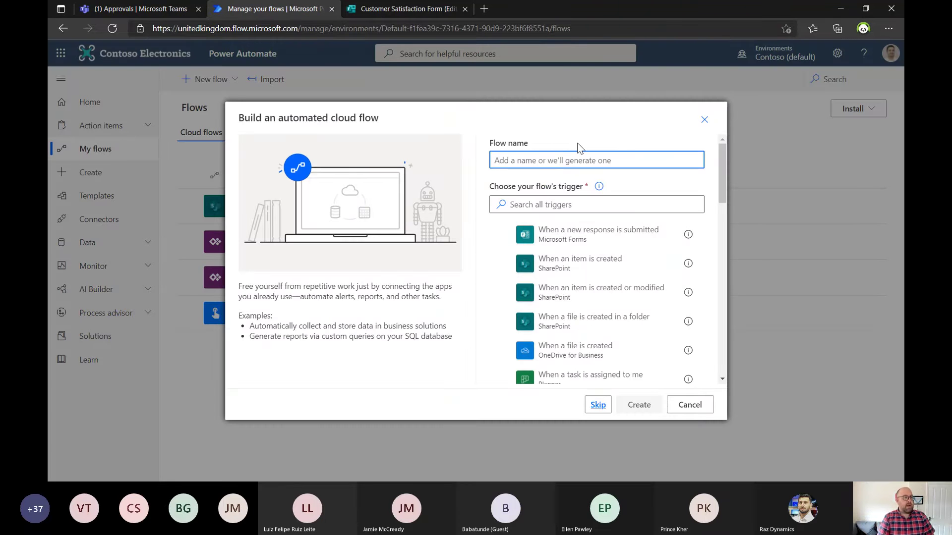
pyautogui.write('Unhappy customer')
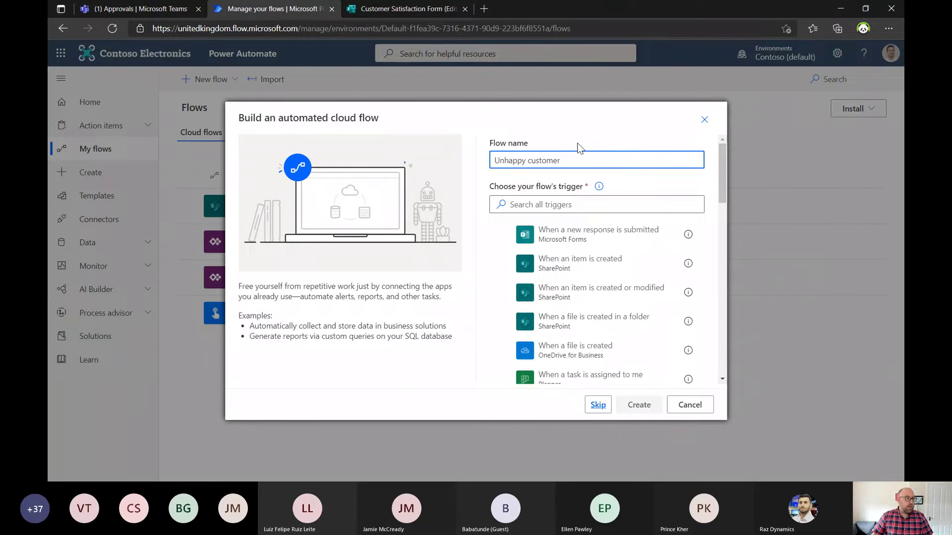
pyautogui.click(637, 247)
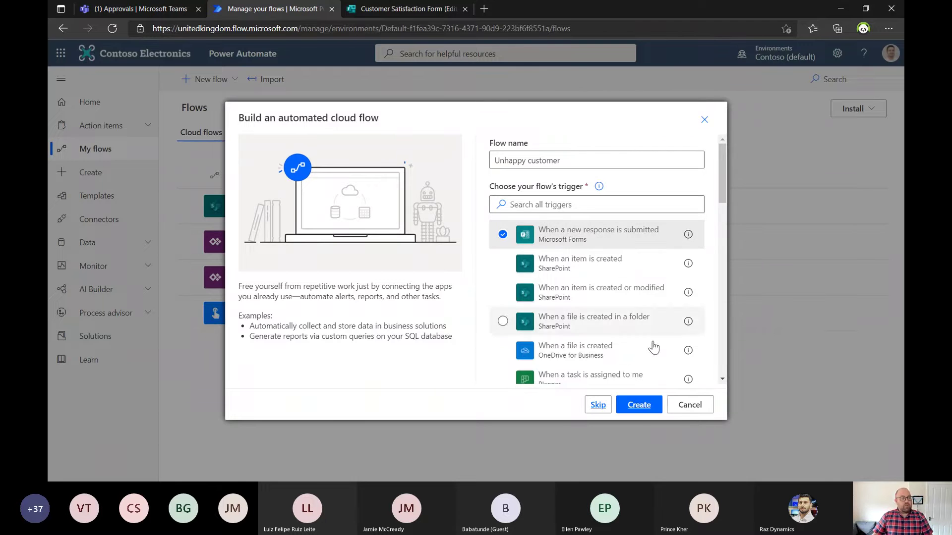
pyautogui.click(640, 405)
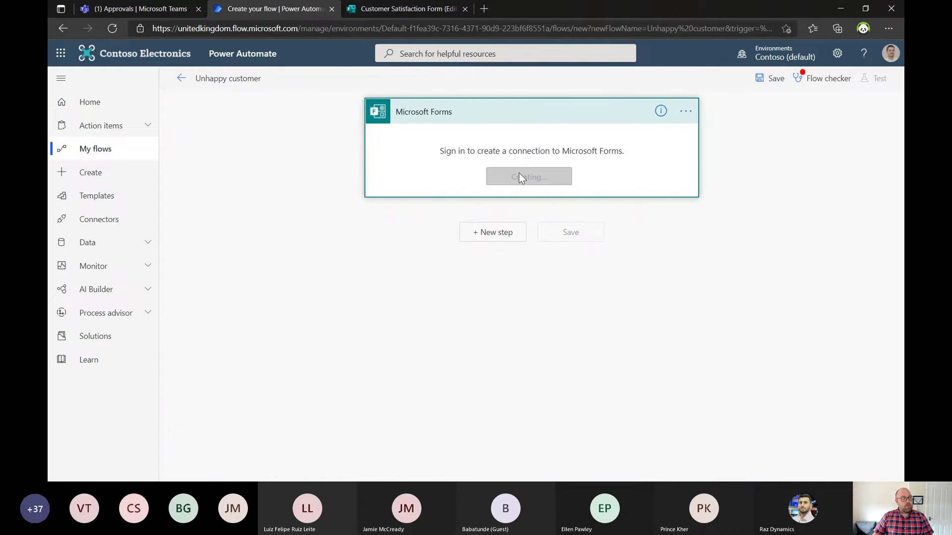
pyautogui.click(496, 137)
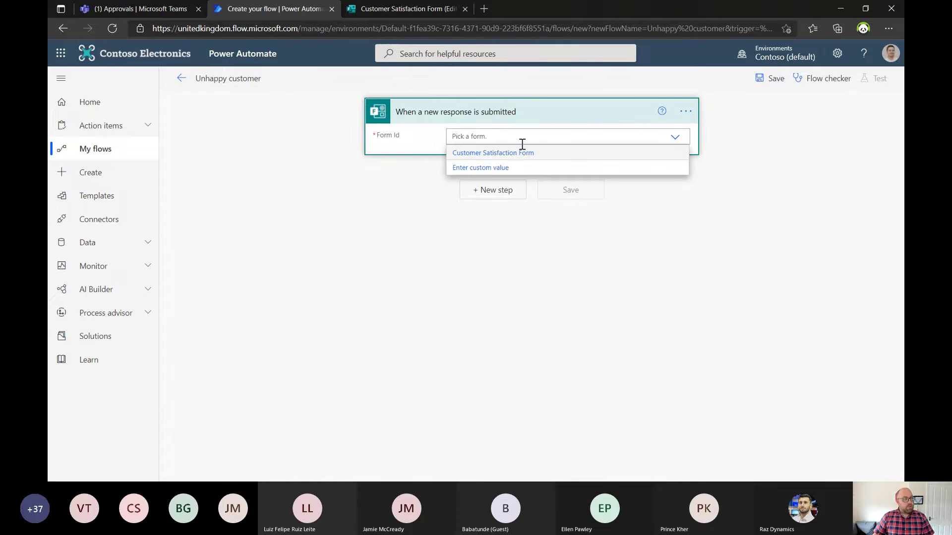
pyautogui.click(493, 153)
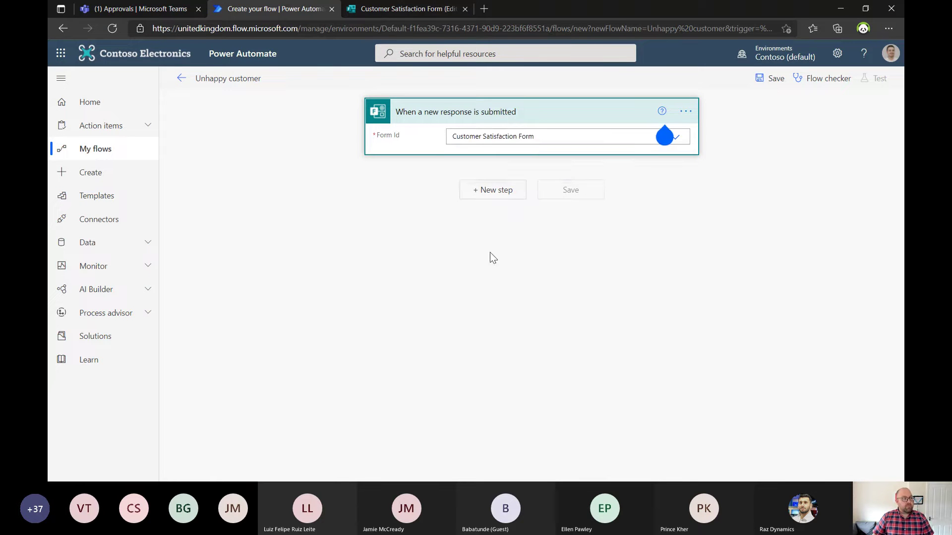
# - Add a Get response details action for the Customer Satisfaction Form, using the trigger's Response Id as the response
pyautogui.click(493, 190)
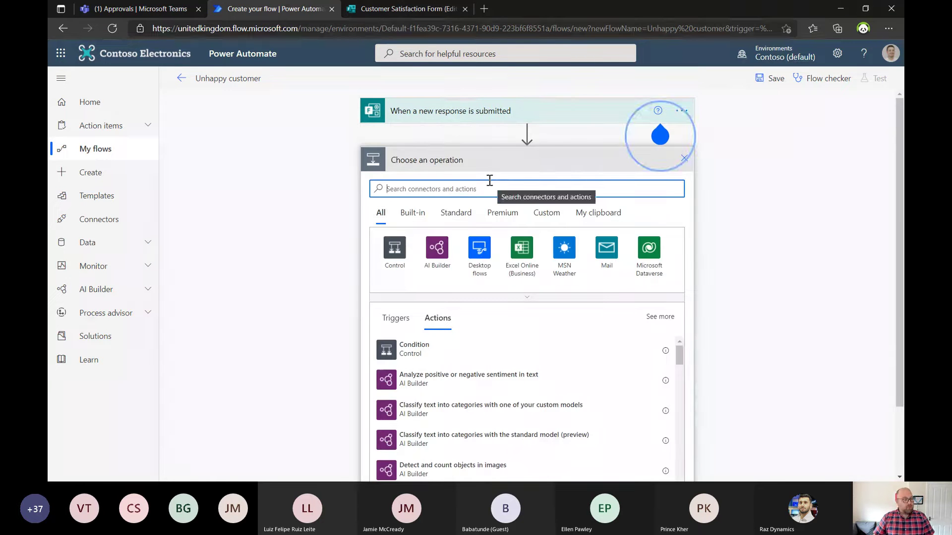
pyautogui.write('get form')
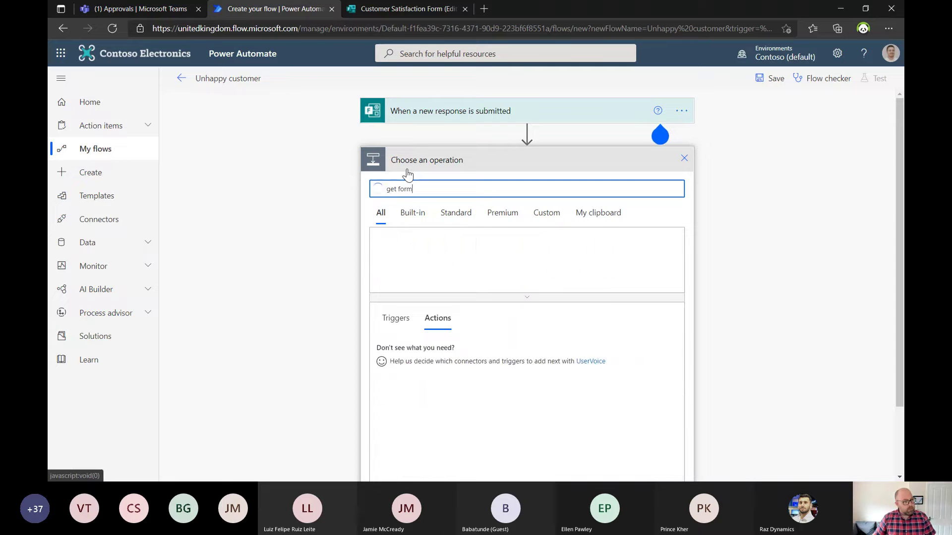
pyautogui.click(424, 349)
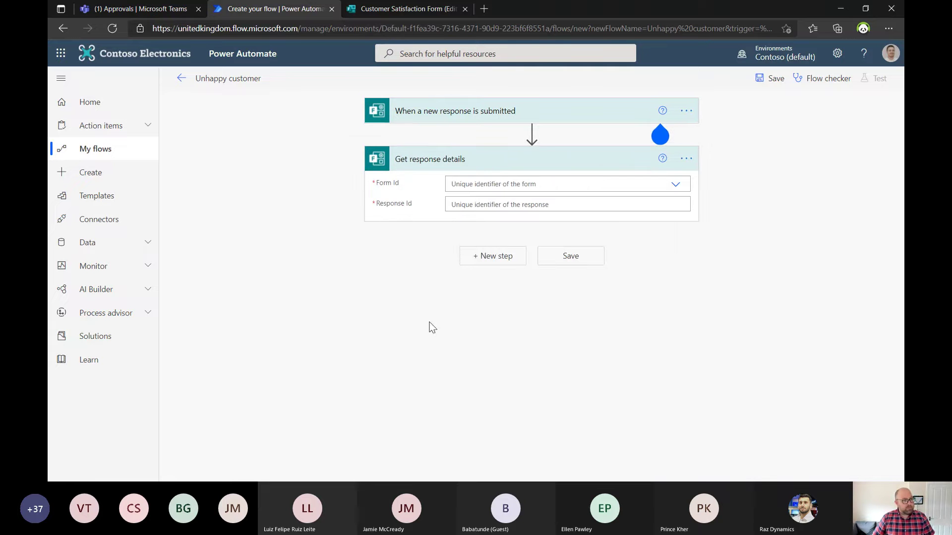
pyautogui.click(496, 181)
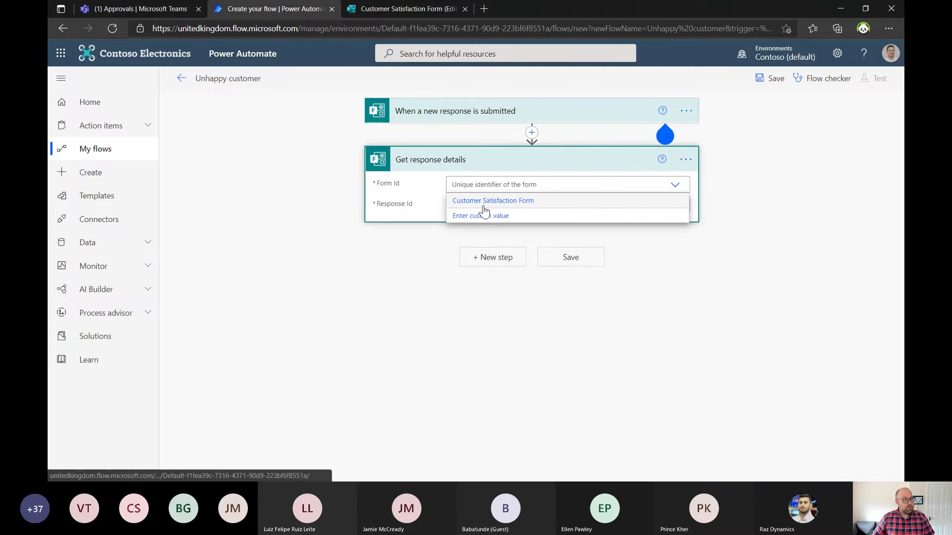
pyautogui.click(484, 201)
pyautogui.click(734, 340)
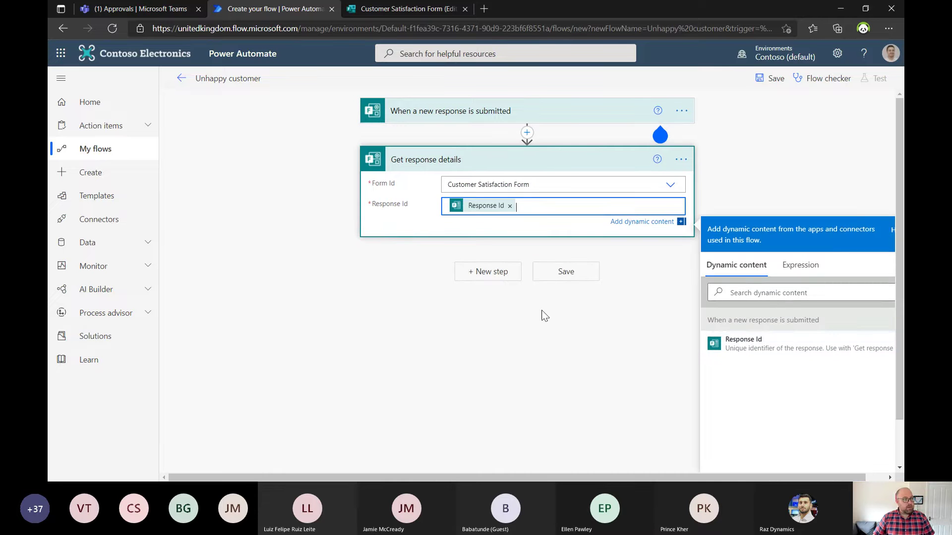
# - Add a Condition after Get response details that checks whether the answer to "Are you happy with the final product?" is equal to No
pyautogui.click(496, 272)
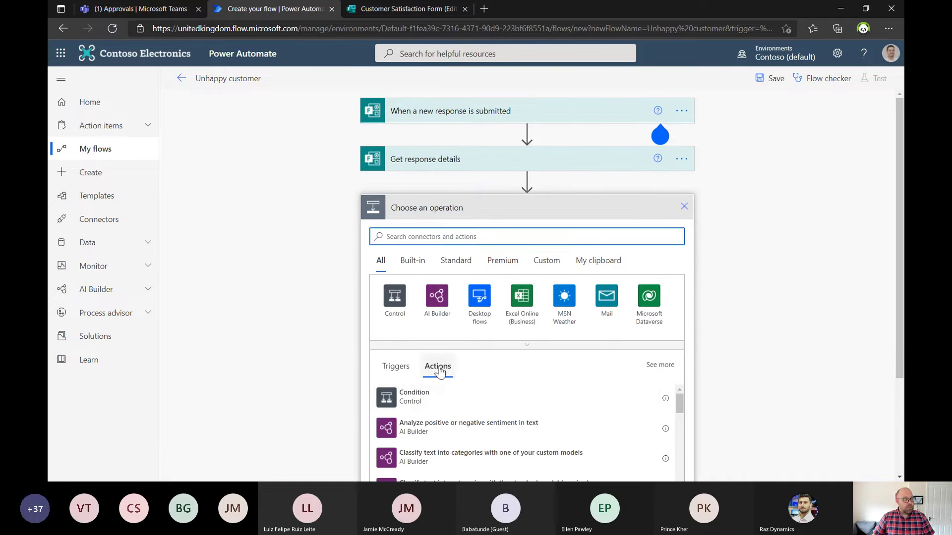
pyautogui.click(414, 395)
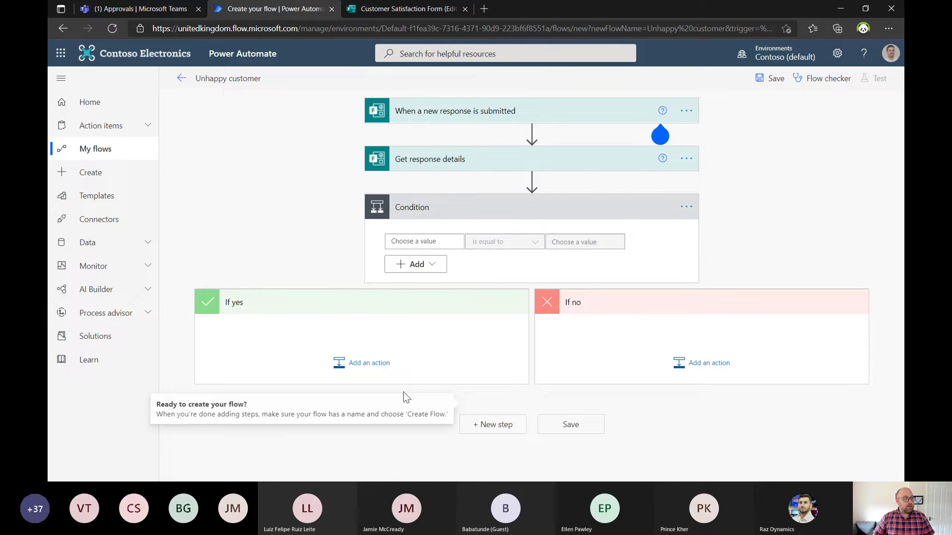
pyautogui.click(437, 241)
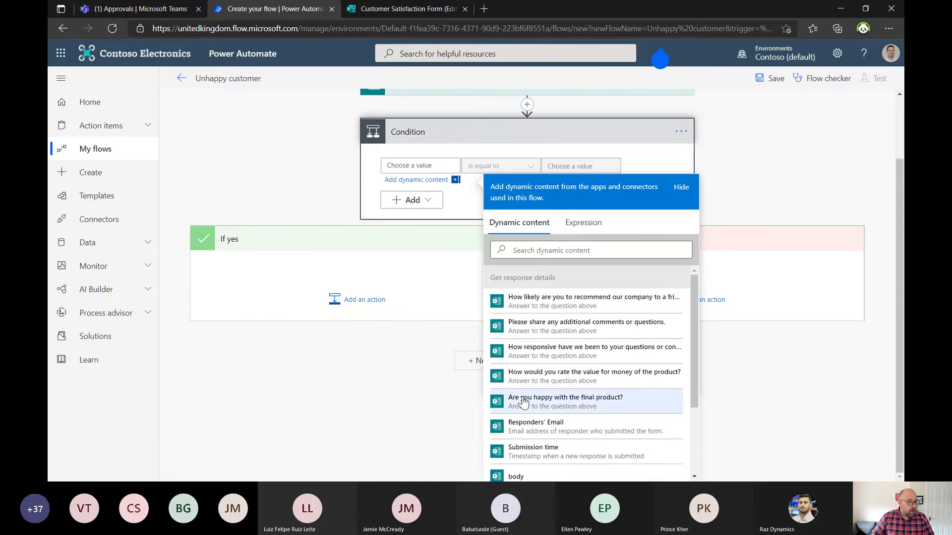
pyautogui.click(594, 419)
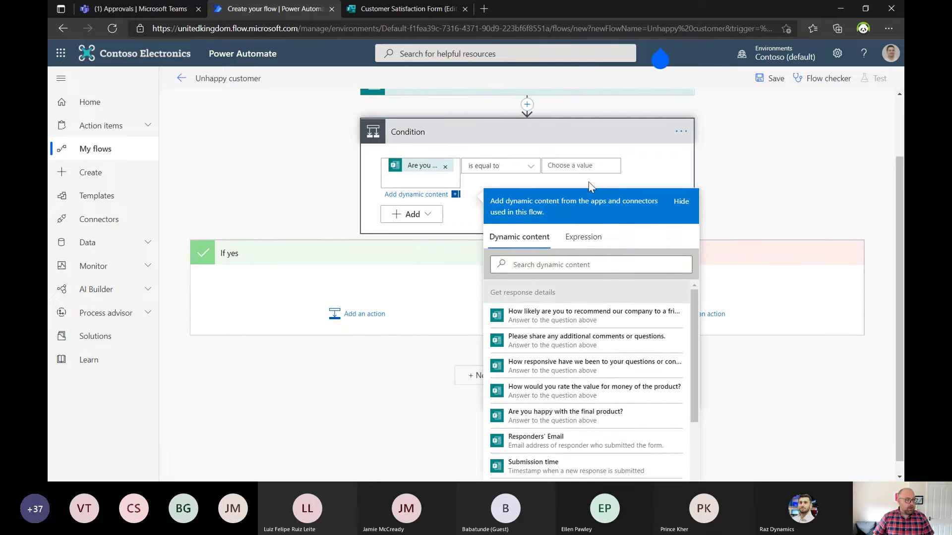
pyautogui.click(596, 167)
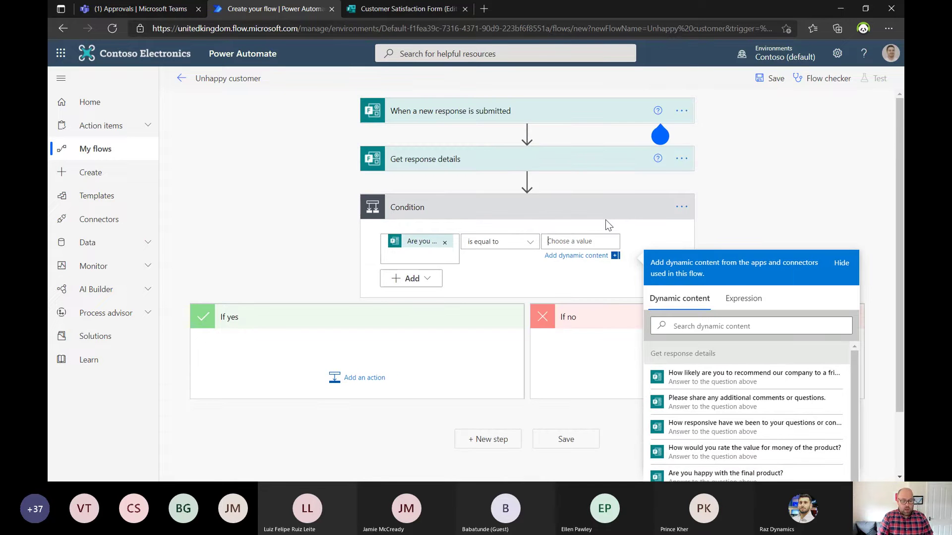
pyautogui.write('No')
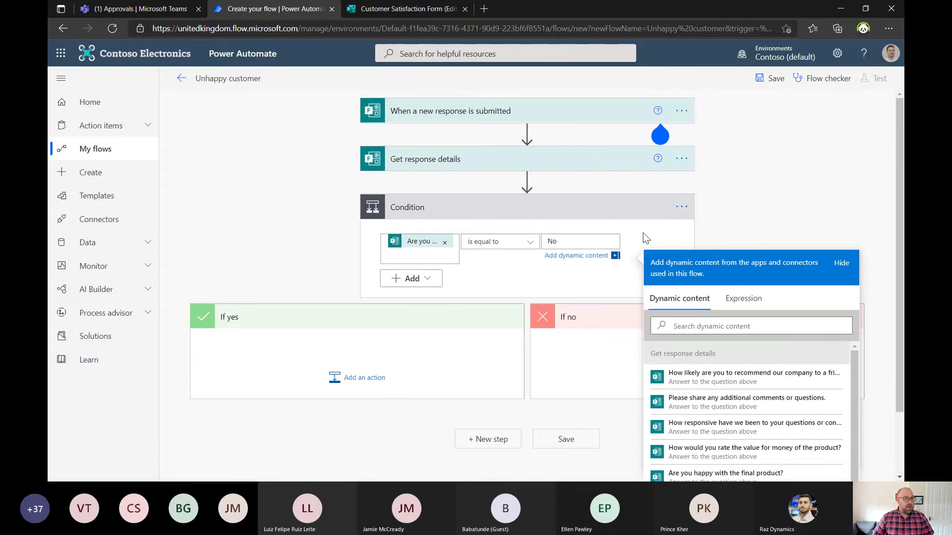
pyautogui.click(646, 239)
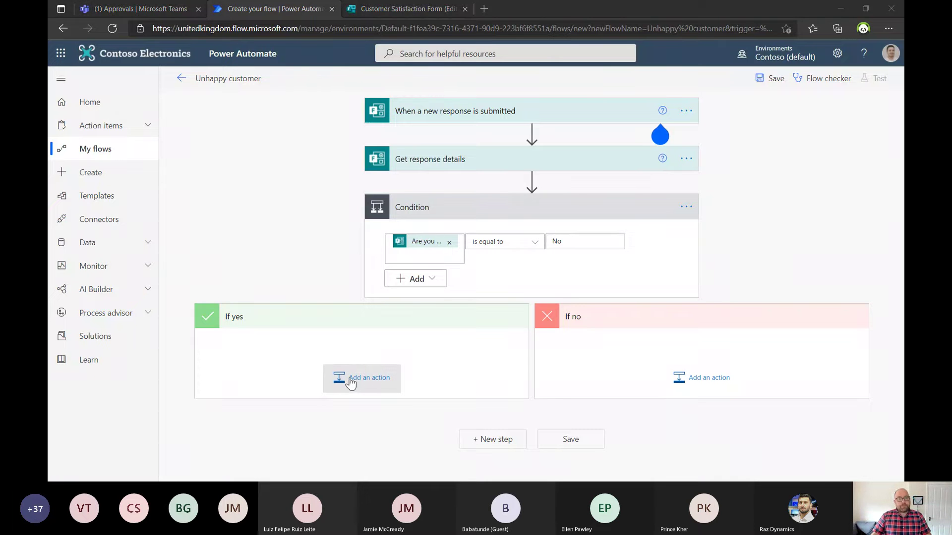
# - Switch to the presentation slide on native apps for project management
pyautogui.hotkey('alt', 'Tab')
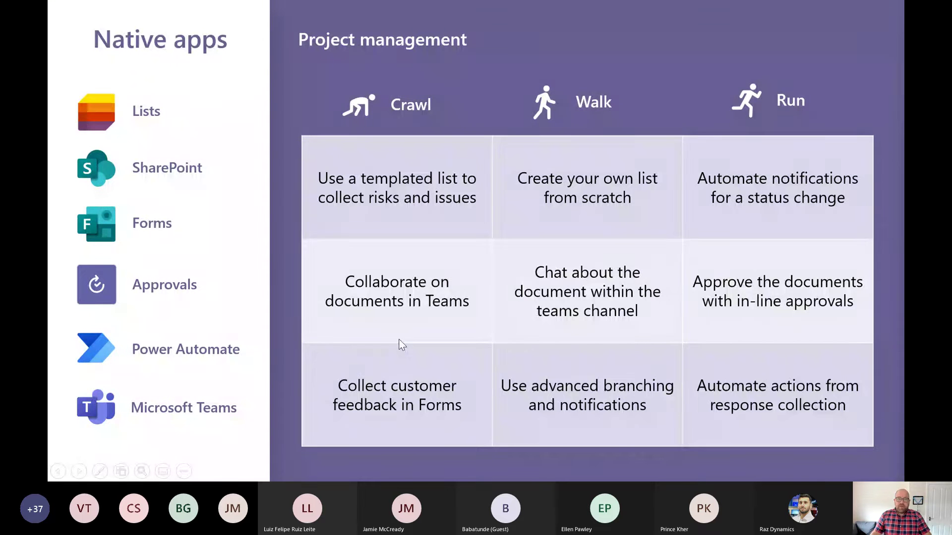
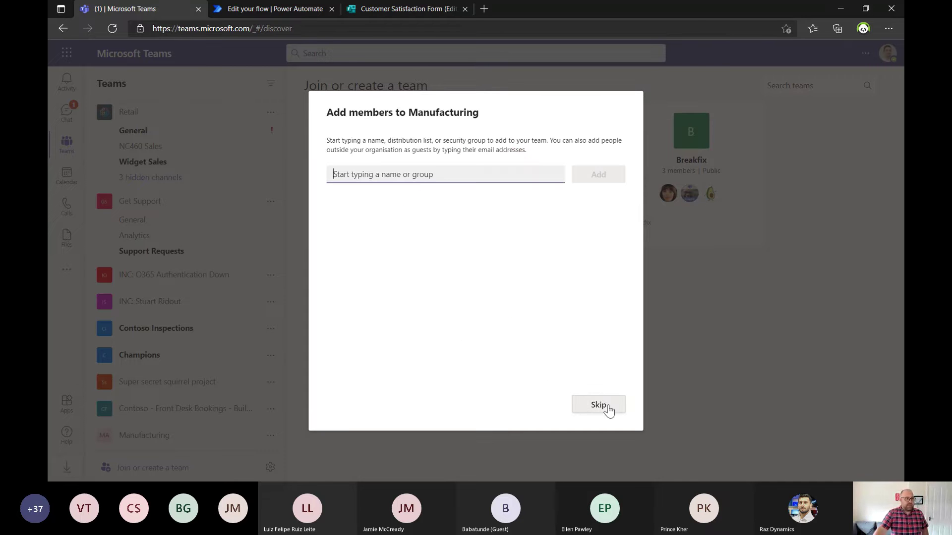
# - Add the Tenant Admin account and the Marketing Manager as members of the Manufacturing team, and finish creating the team
pyautogui.click(606, 408)
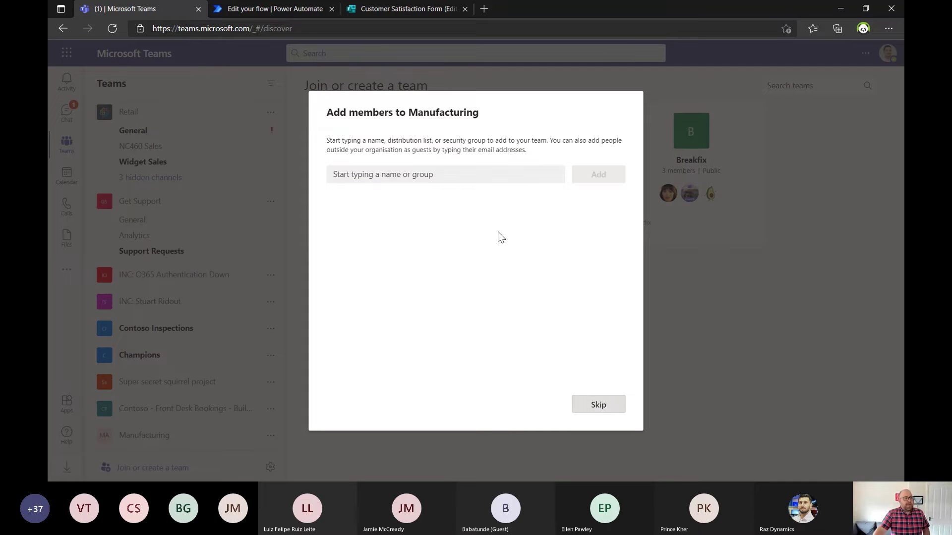
pyautogui.click(472, 177)
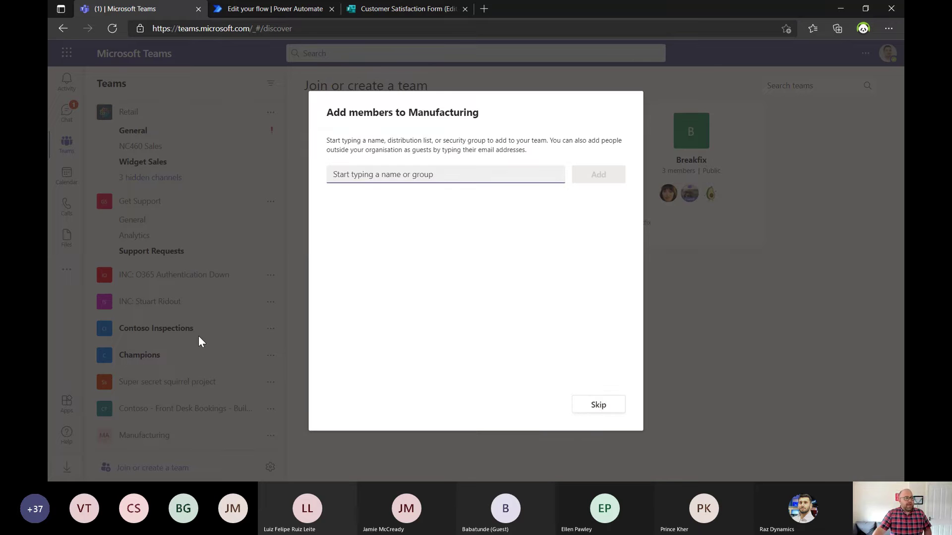
pyautogui.write('admin')
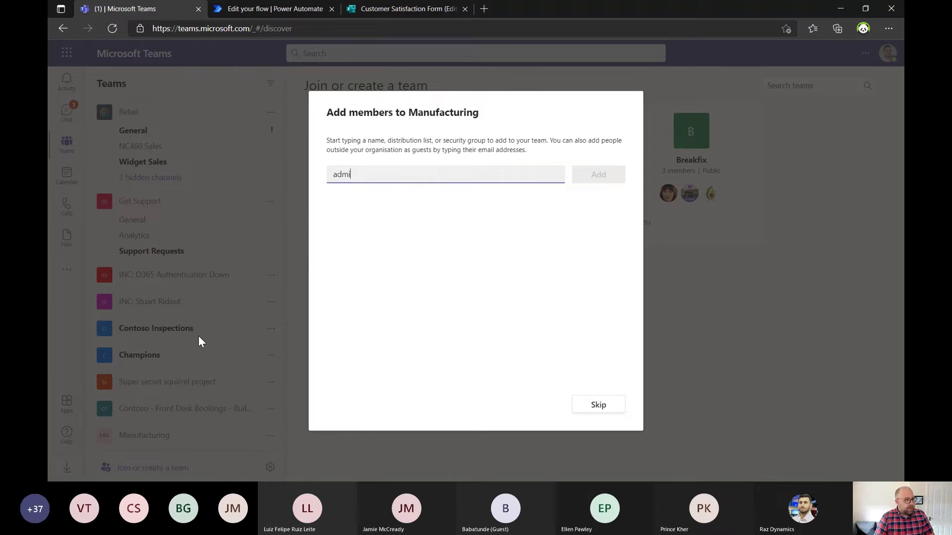
pyautogui.click(396, 203)
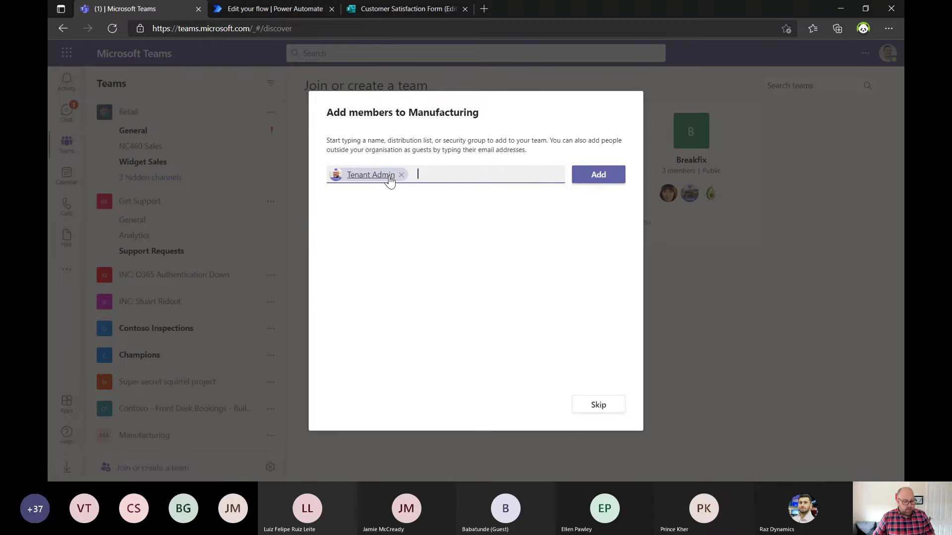
pyautogui.write('stuart')
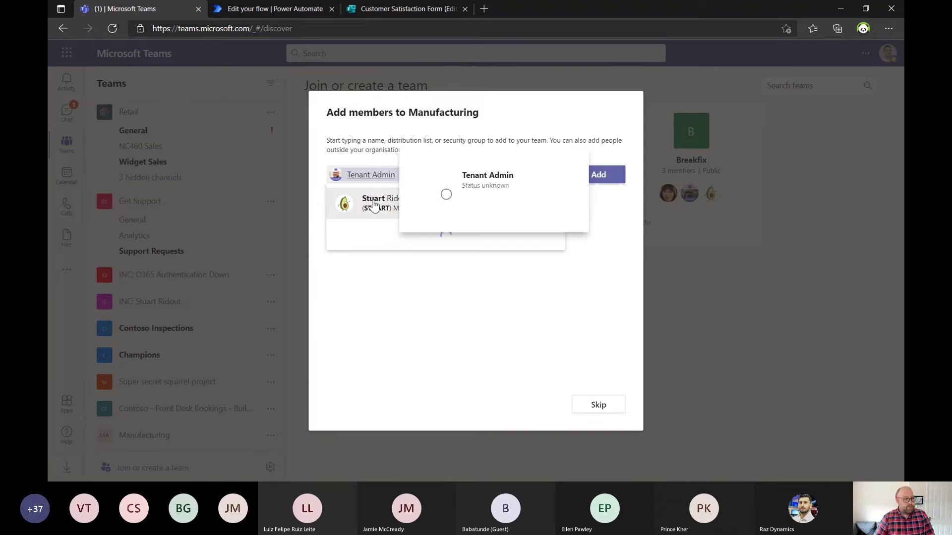
pyautogui.click(374, 206)
pyautogui.click(599, 180)
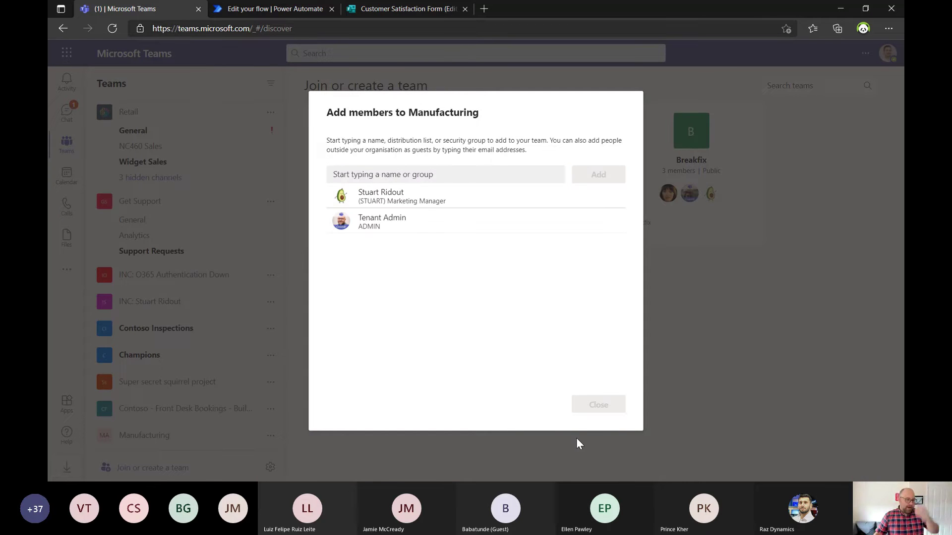
pyautogui.click(598, 405)
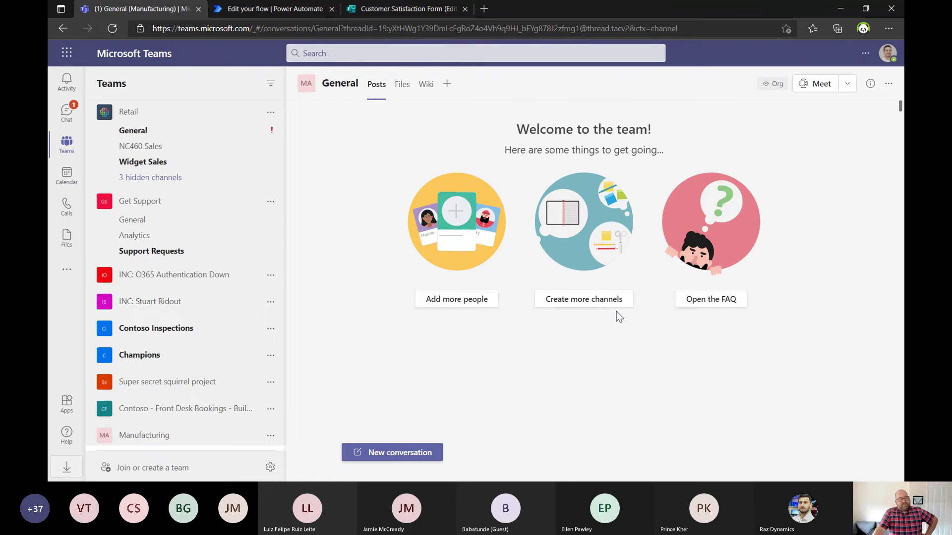
# - Open the Power Apps app within Teams and dismiss its introductory tour
pyautogui.scroll(-2, 180, 356)
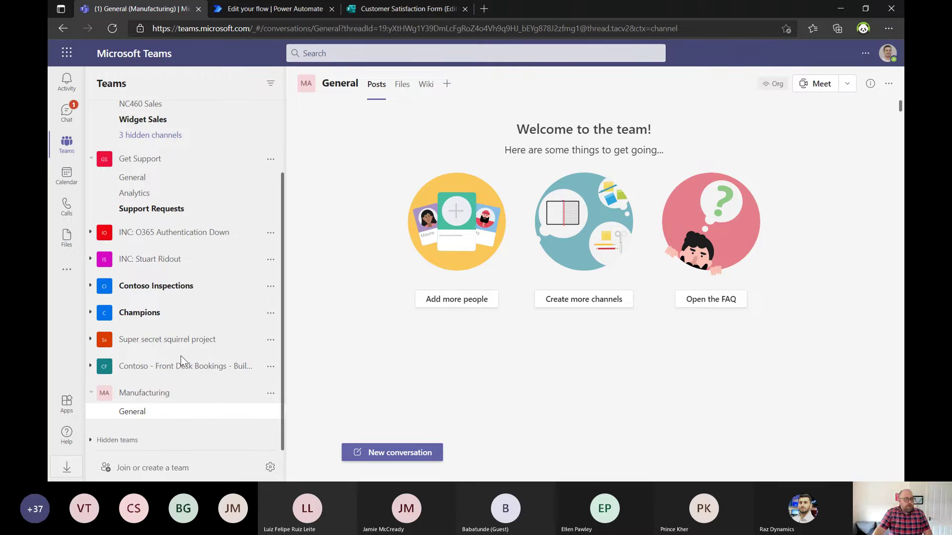
pyautogui.click(67, 274)
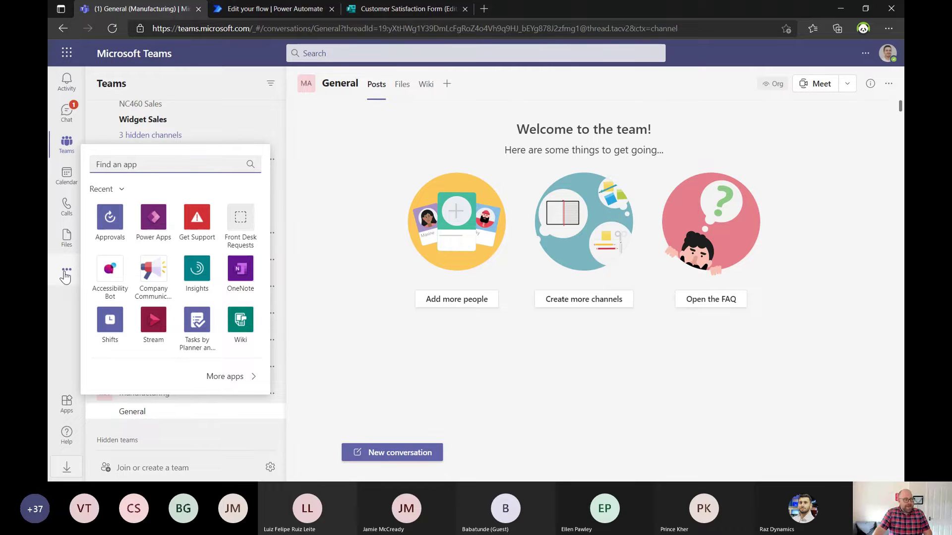
pyautogui.click(154, 231)
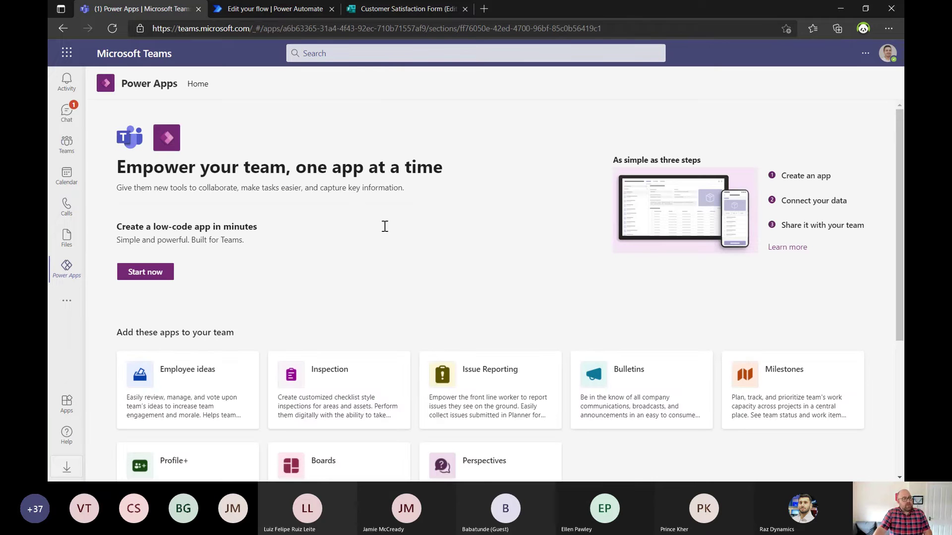
pyautogui.scroll(-4, 382, 237)
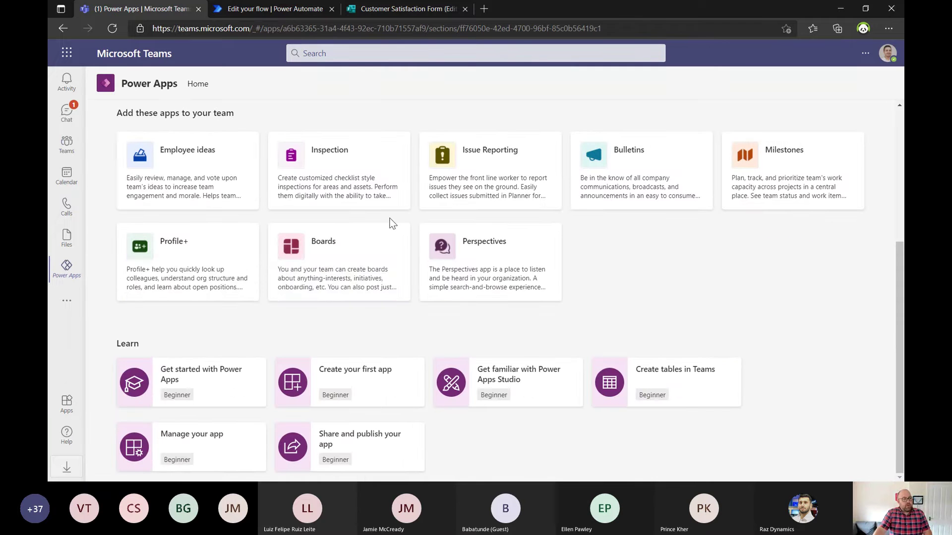
pyautogui.click(194, 170)
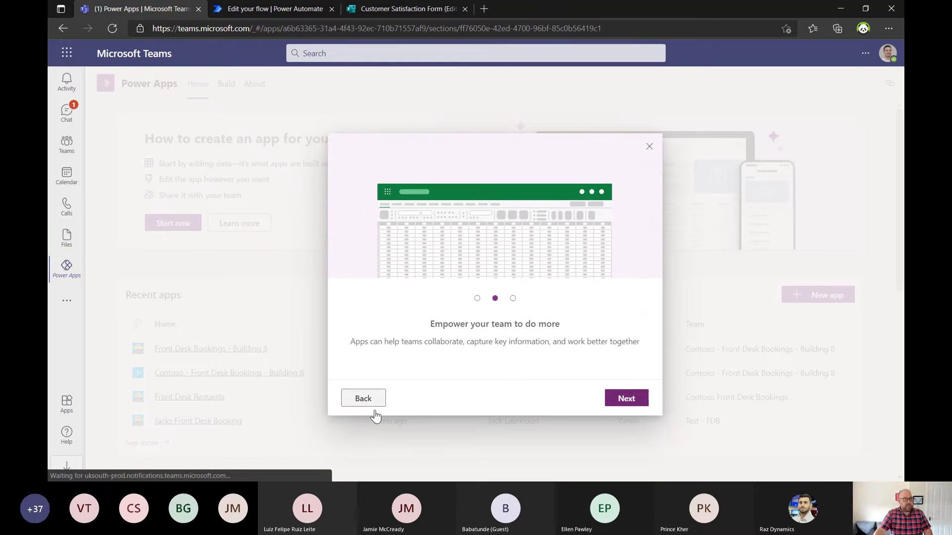
pyautogui.click(367, 400)
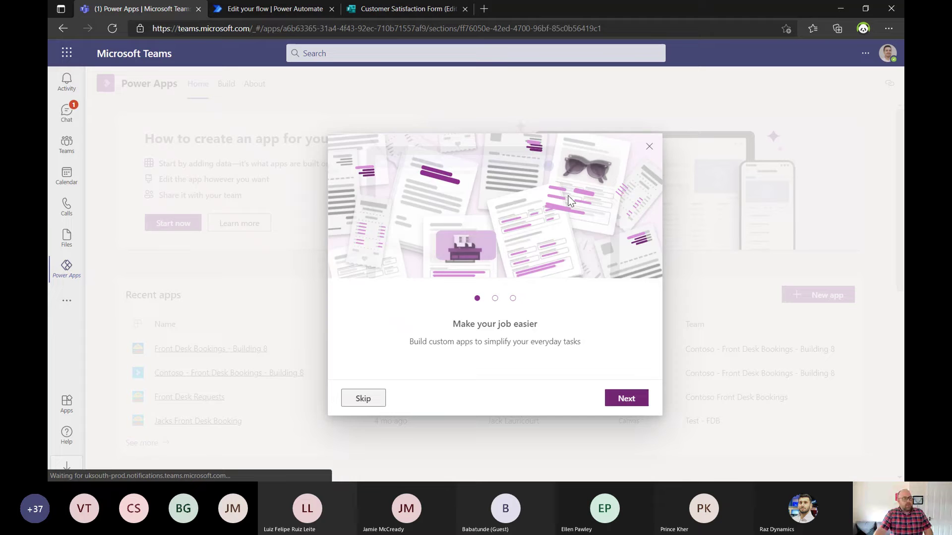
pyautogui.click(649, 147)
# - Examine the descriptions of the Employee ideas, Issue Reporting, Bulletins and Milestones template apps offered for teams
pyautogui.scroll(-5, 184, 298)
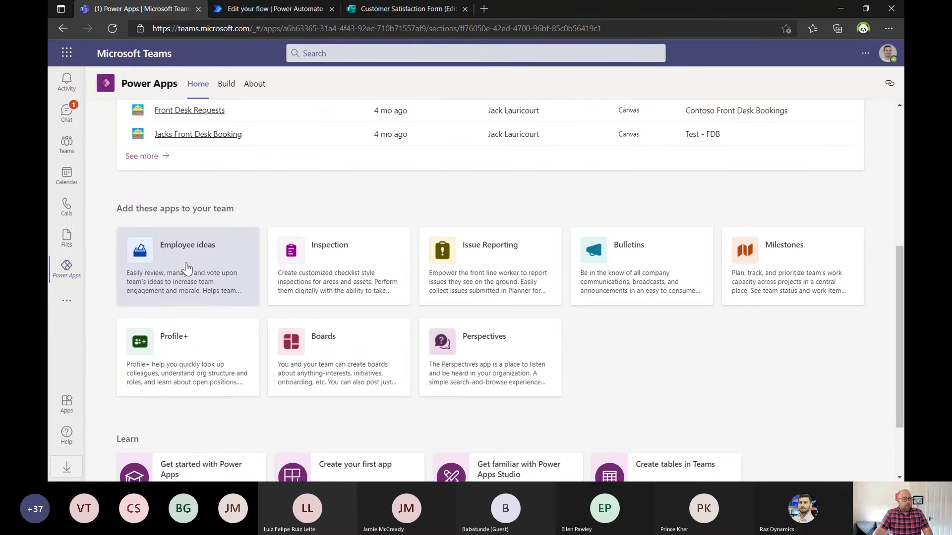
pyautogui.click(186, 269)
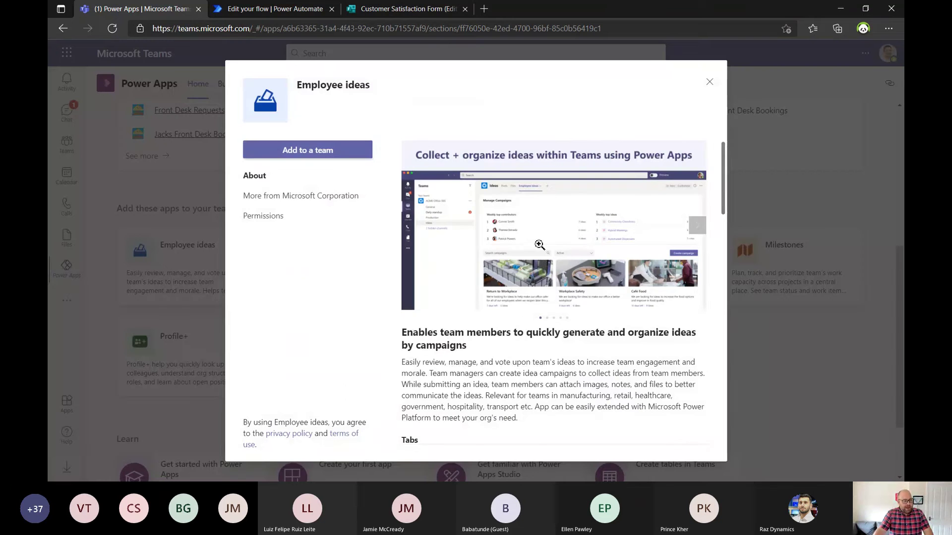
pyautogui.hotkey('ctrl', '1')
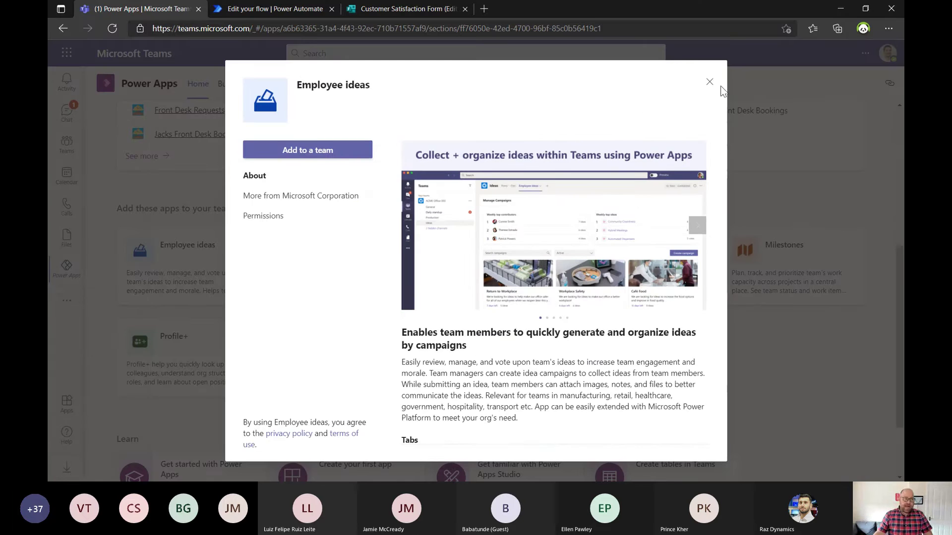
pyautogui.click(710, 81)
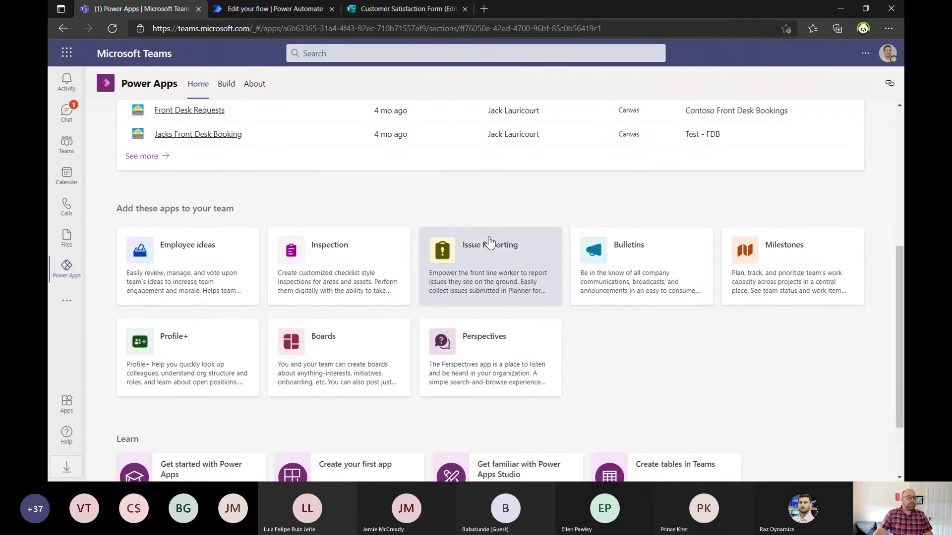
pyautogui.click(485, 267)
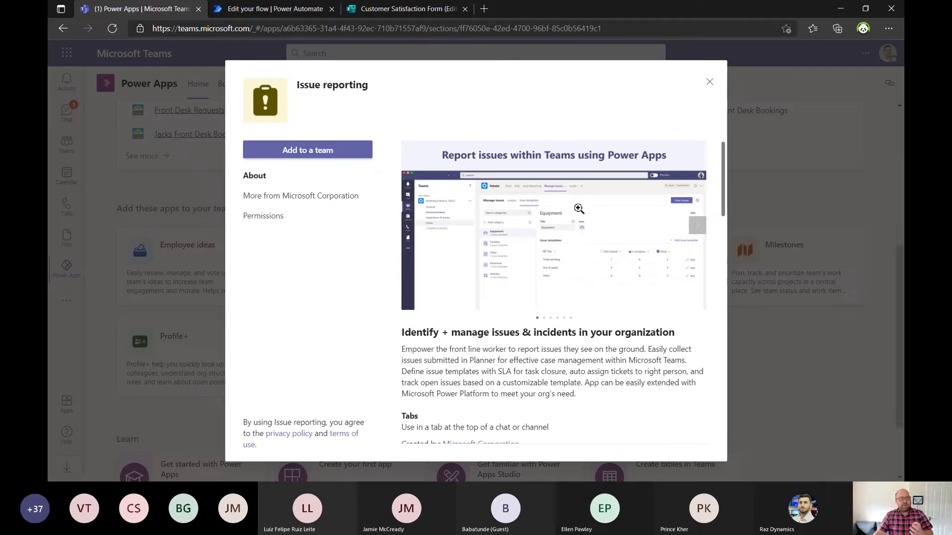
pyautogui.click(710, 81)
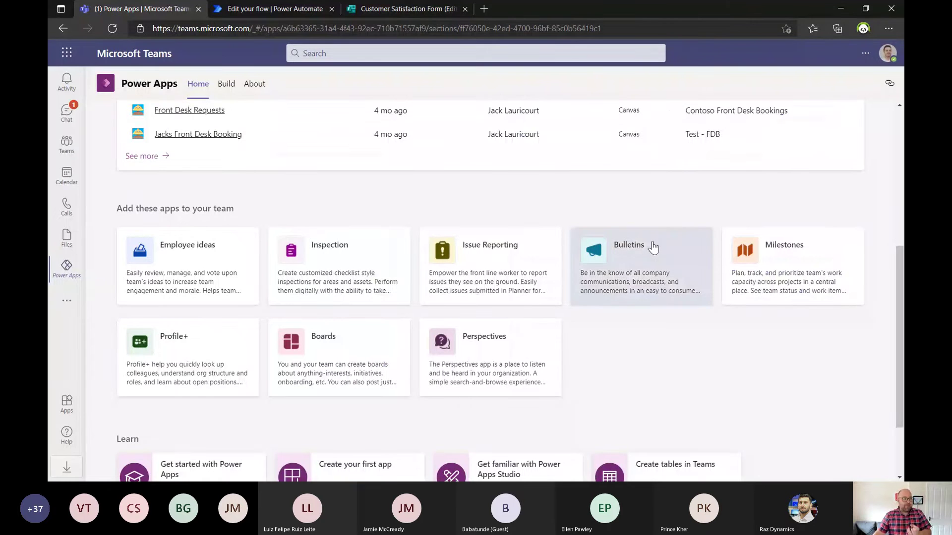
pyautogui.click(623, 298)
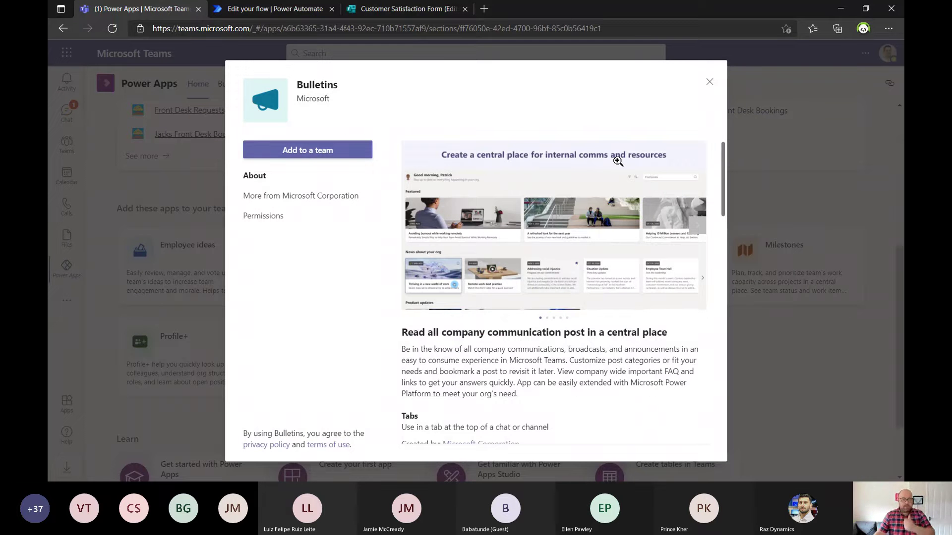
pyautogui.click(710, 82)
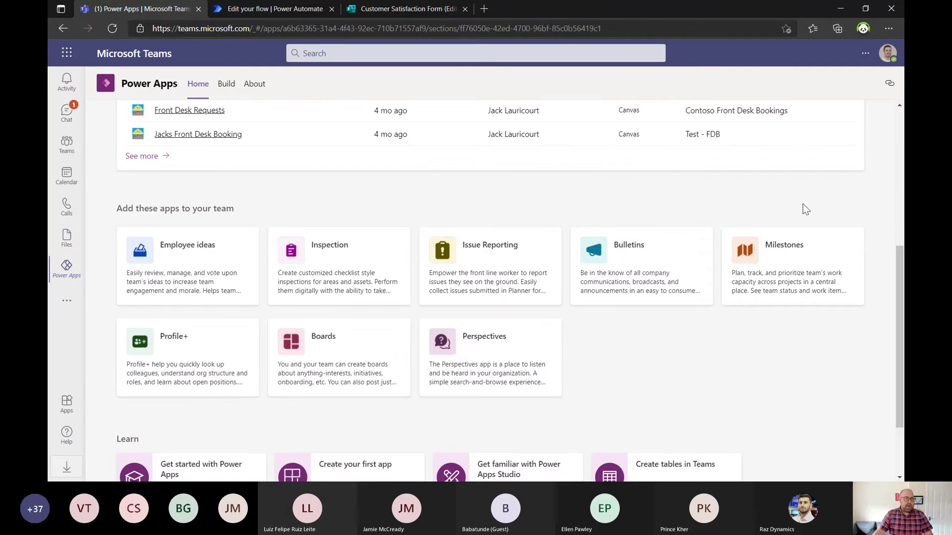
pyautogui.click(815, 258)
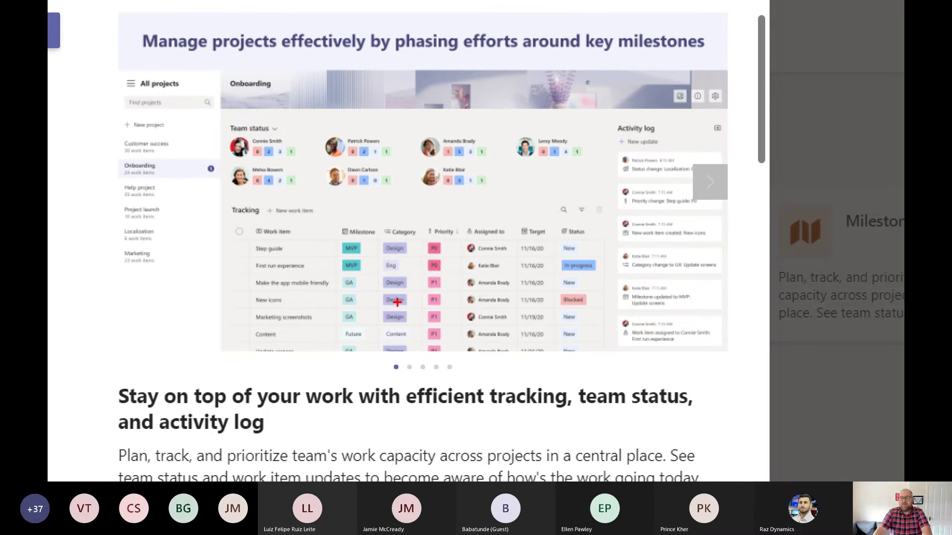
pyautogui.press('Escape')
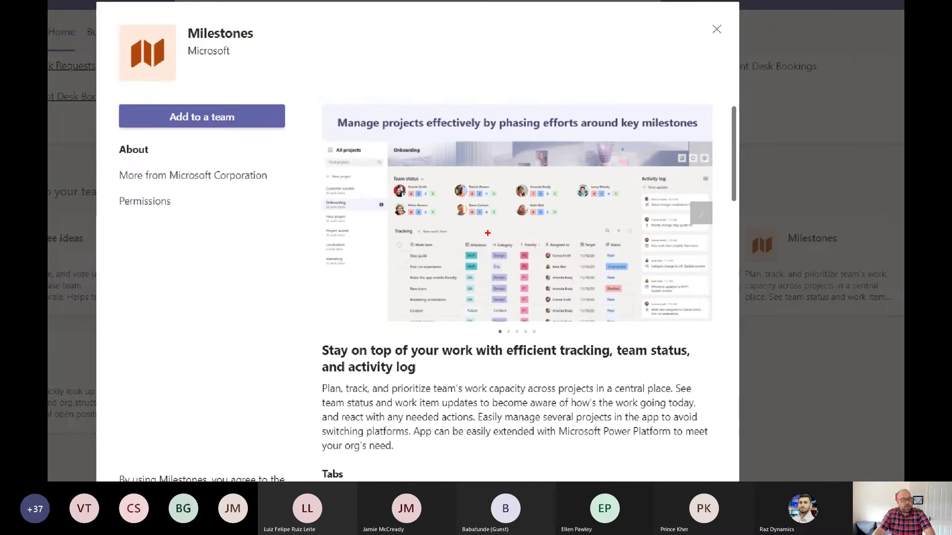
pyautogui.click(710, 82)
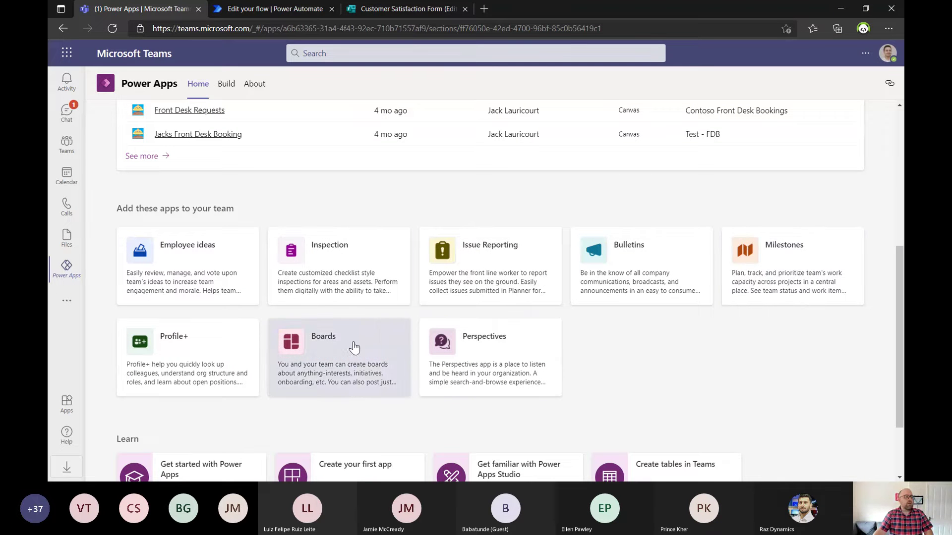
# - Add the Inspection app to the General channel of the Manufacturing team as a tab, posting about it to the channel
pyautogui.click(371, 267)
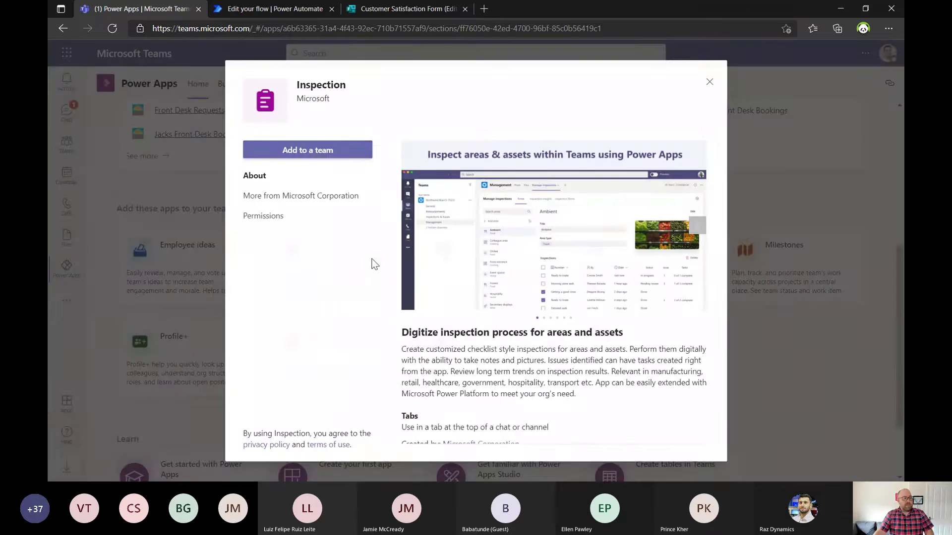
pyautogui.click(349, 150)
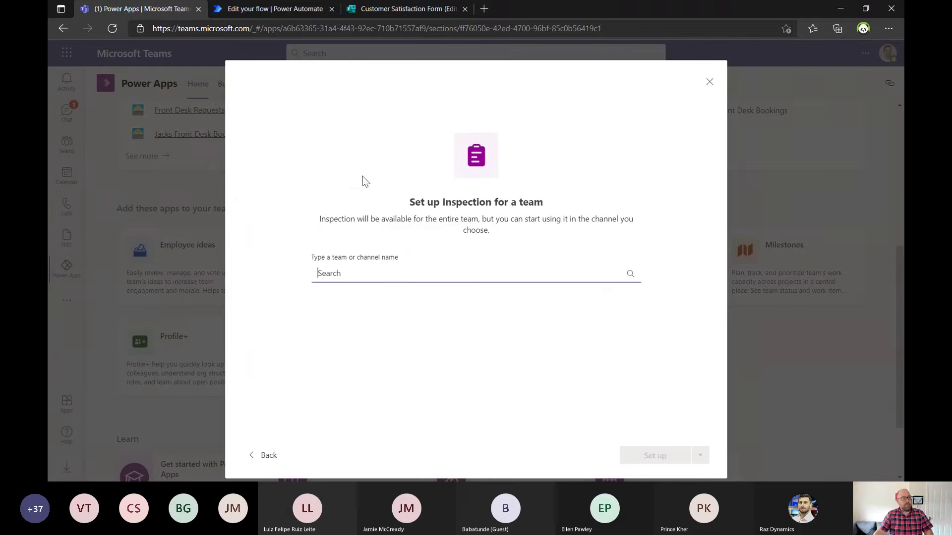
pyautogui.click(406, 275)
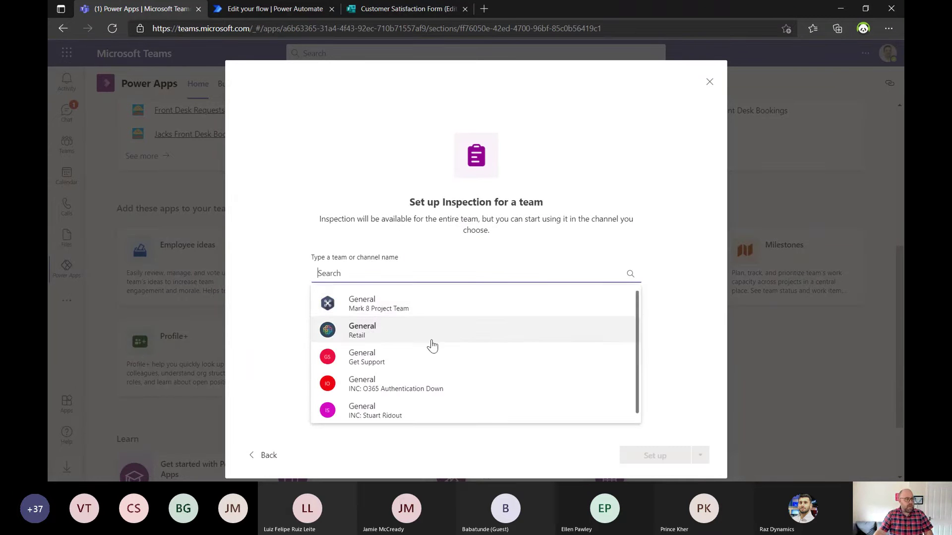
pyautogui.write('manuf')
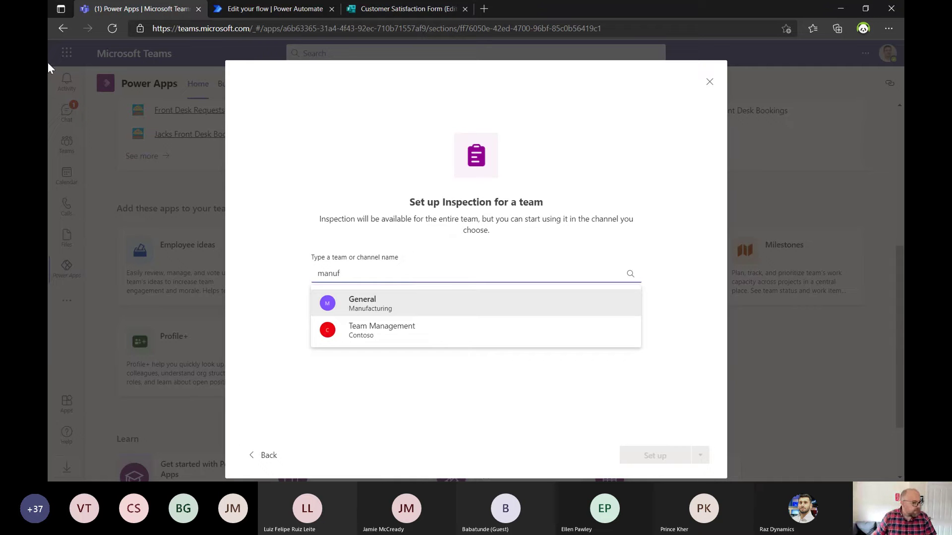
pyautogui.click(378, 301)
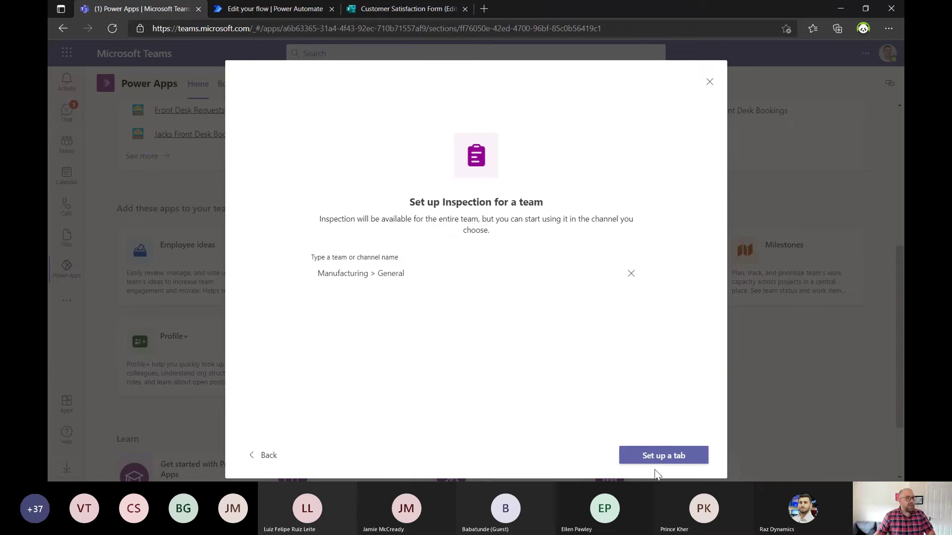
pyautogui.click(664, 456)
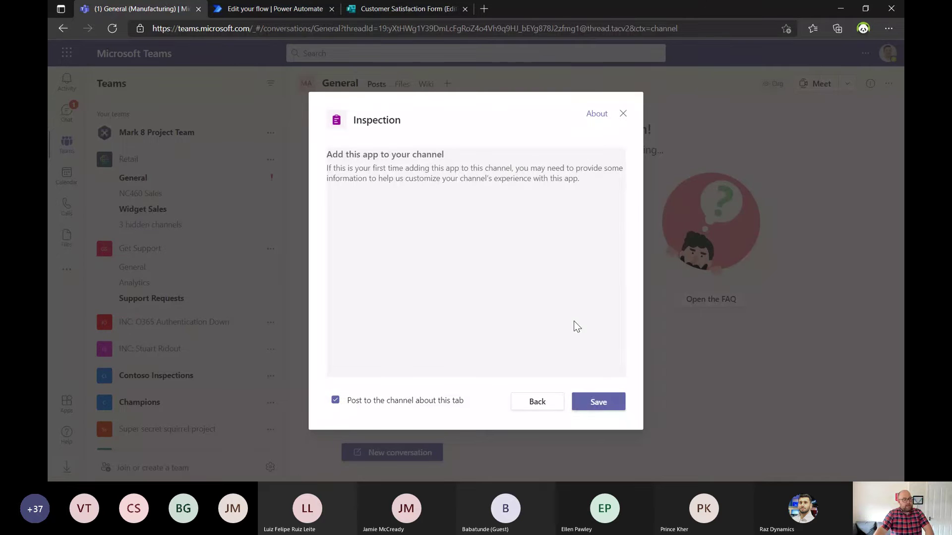
pyautogui.click(609, 403)
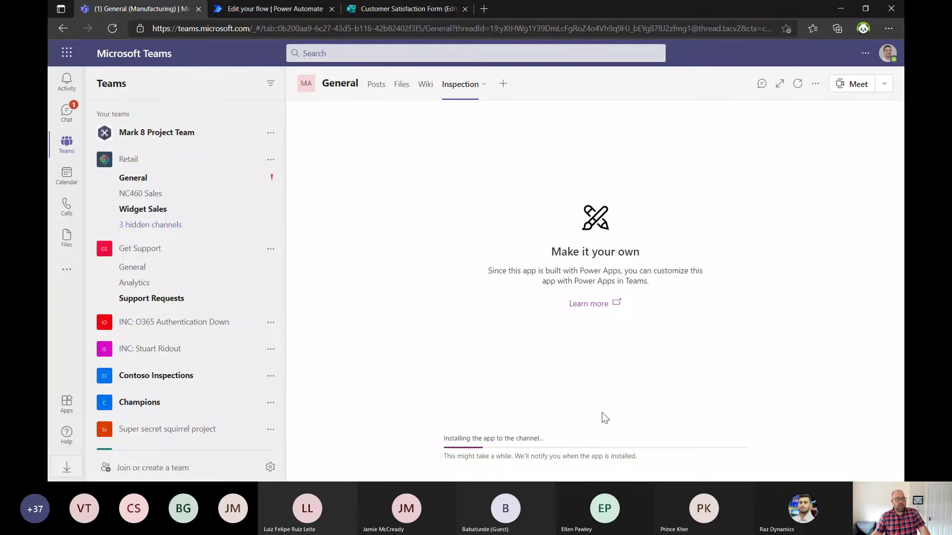
# - Add a Tasks by Planner and To Do tab to the channel with a new plan named Manufacturing Tasks
pyautogui.click(503, 85)
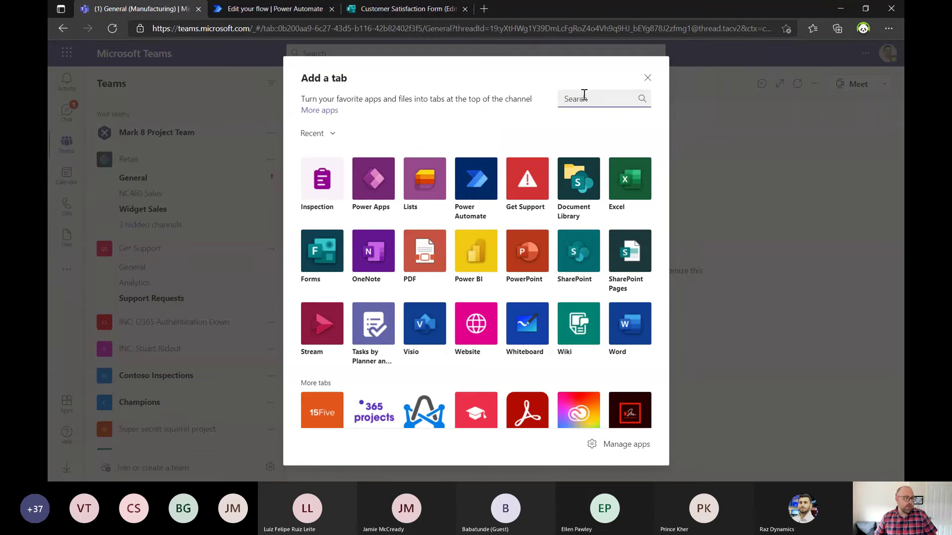
pyautogui.write('rt')
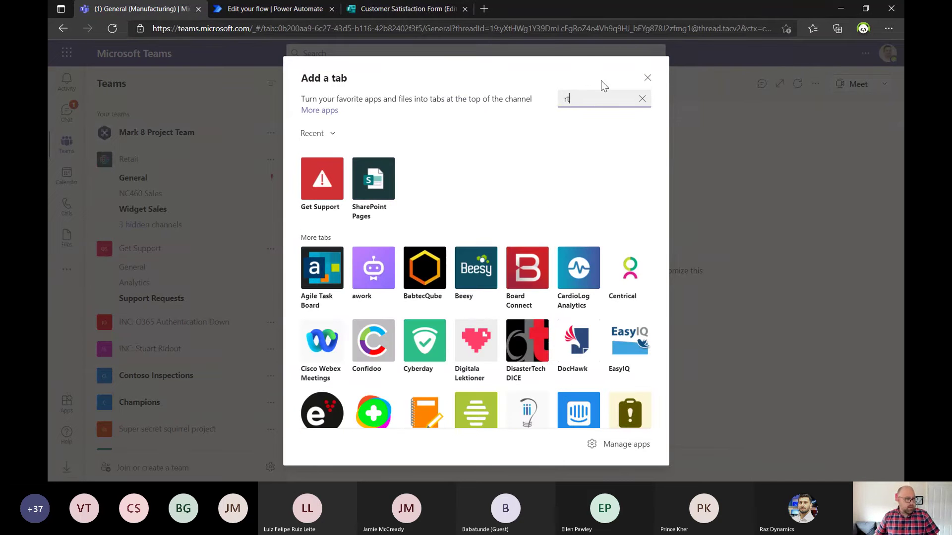
pyautogui.doubleClick(615, 96)
pyautogui.write('tas')
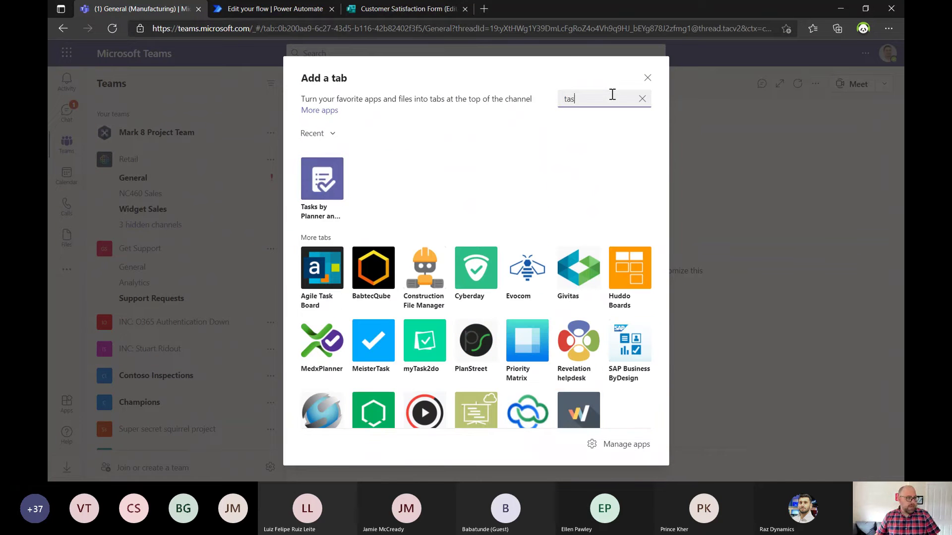
pyautogui.click(337, 183)
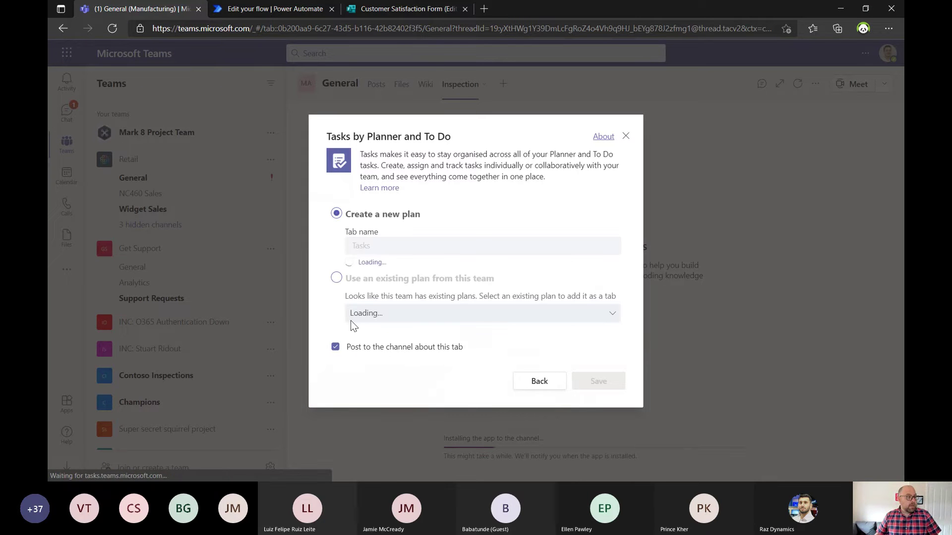
pyautogui.doubleClick(373, 244)
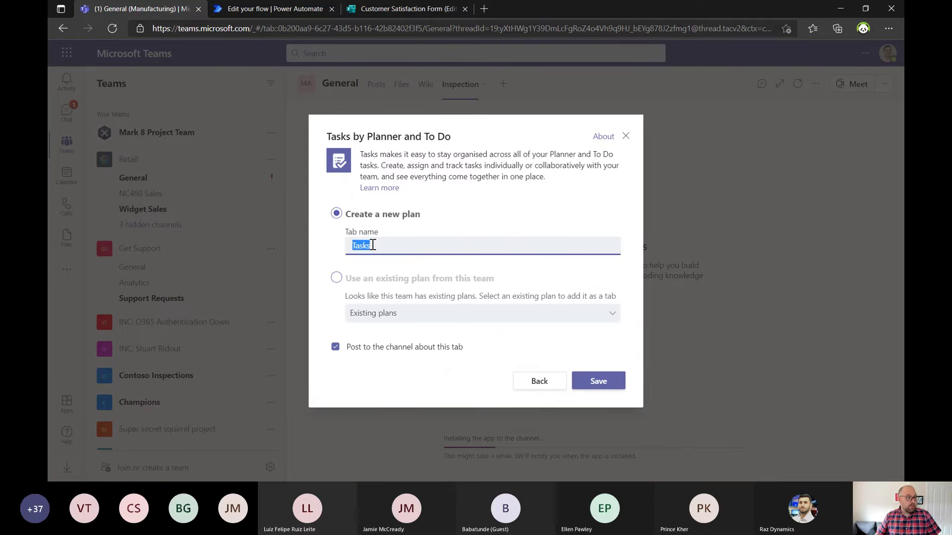
pyautogui.write('Manufact')
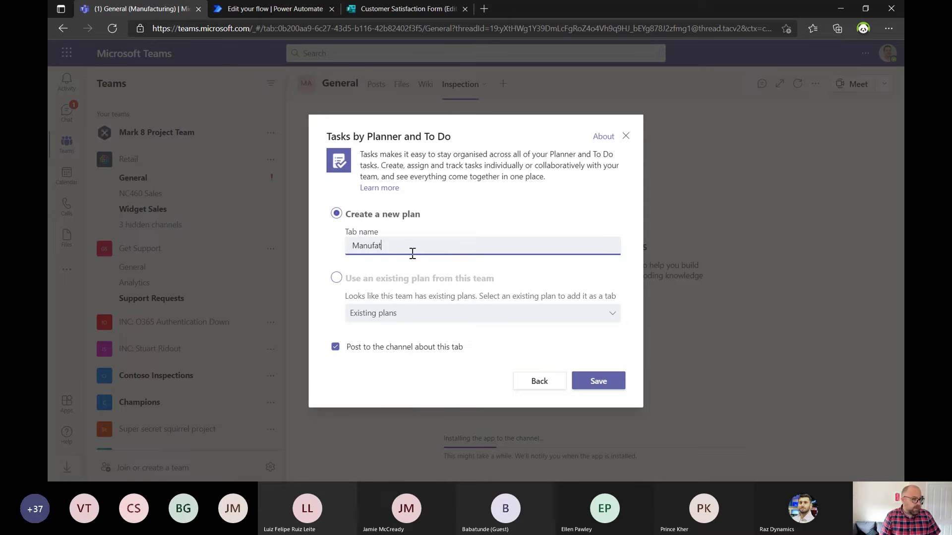
pyautogui.write('uring Tasks')
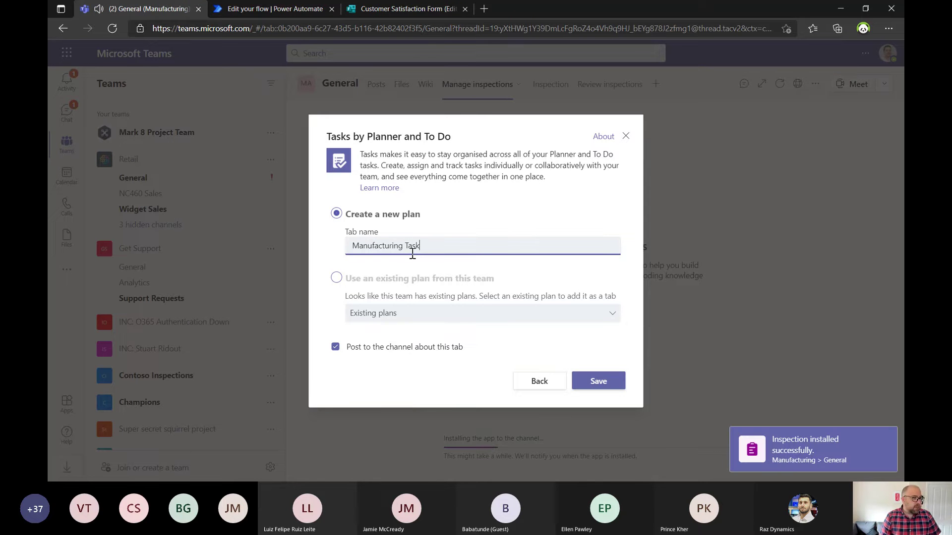
pyautogui.click(599, 381)
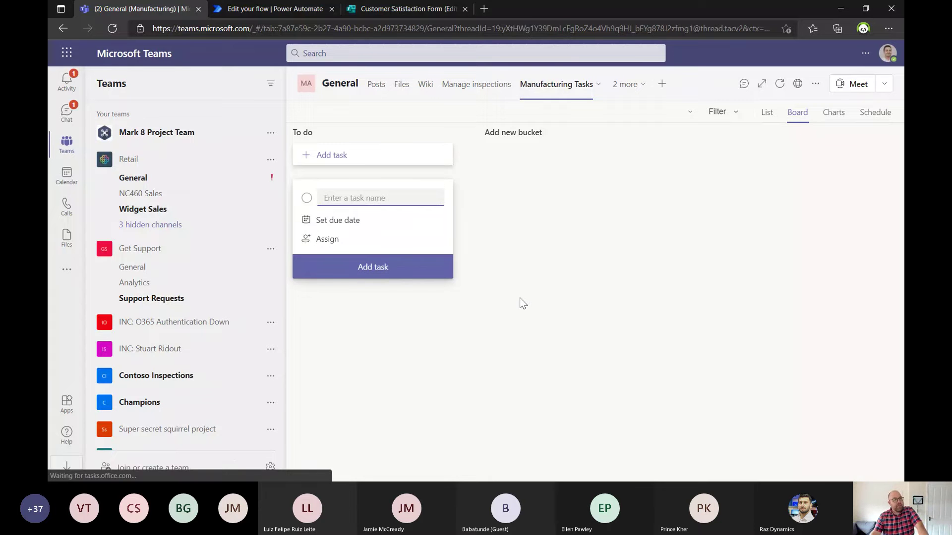
# - Allow the Manage inspections app its requested permissions and confirm that the channel already has a Tasks tab
pyautogui.click(475, 85)
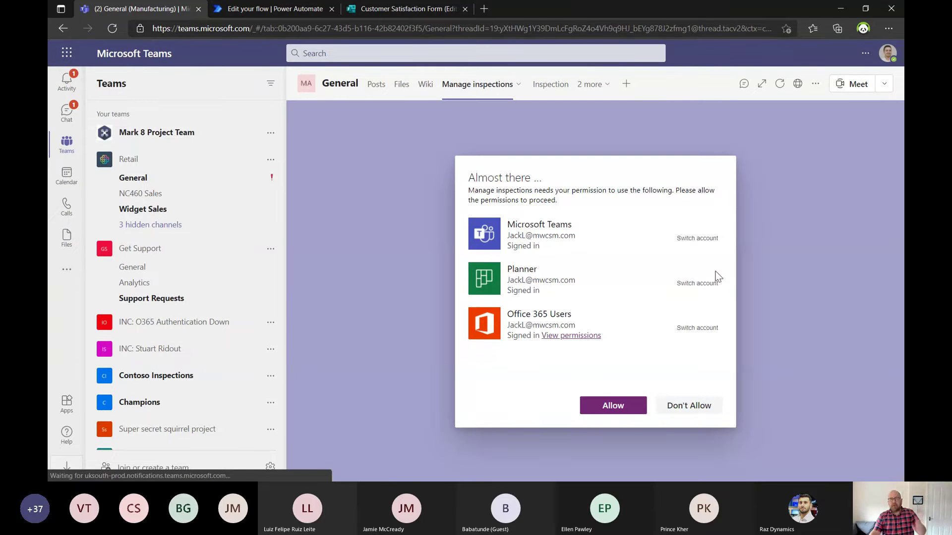
pyautogui.click(614, 408)
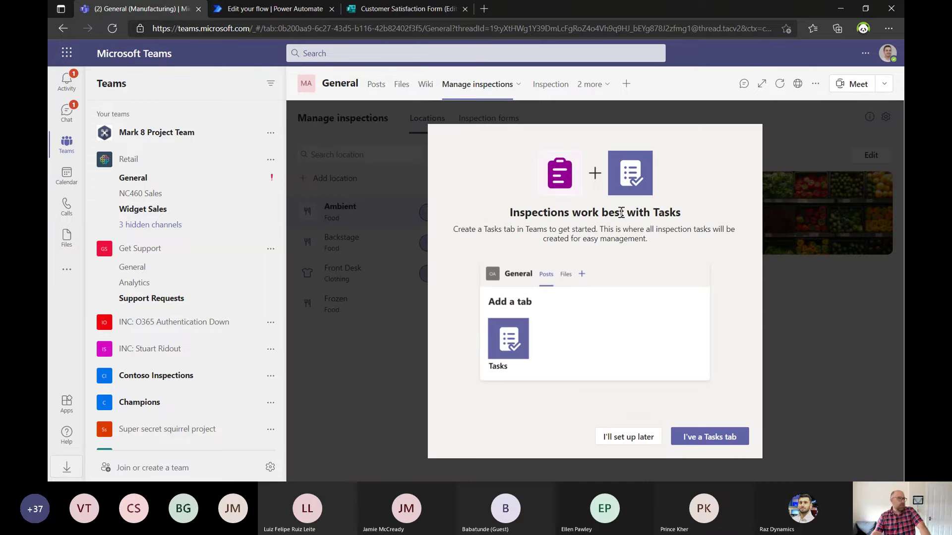
pyautogui.click(709, 438)
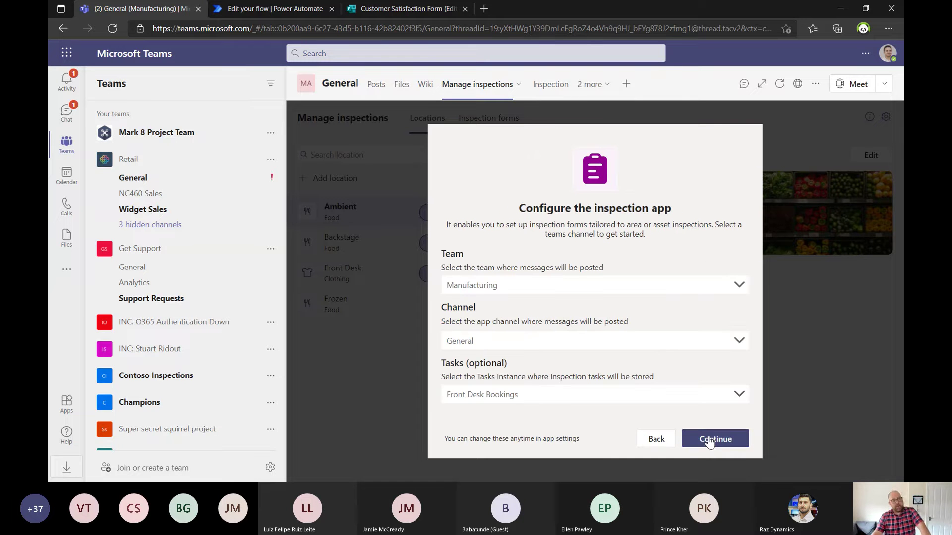
# - Store inspection tasks in the Manufacturing Tasks plan and complete the inspection app's setup introduction
pyautogui.click(510, 397)
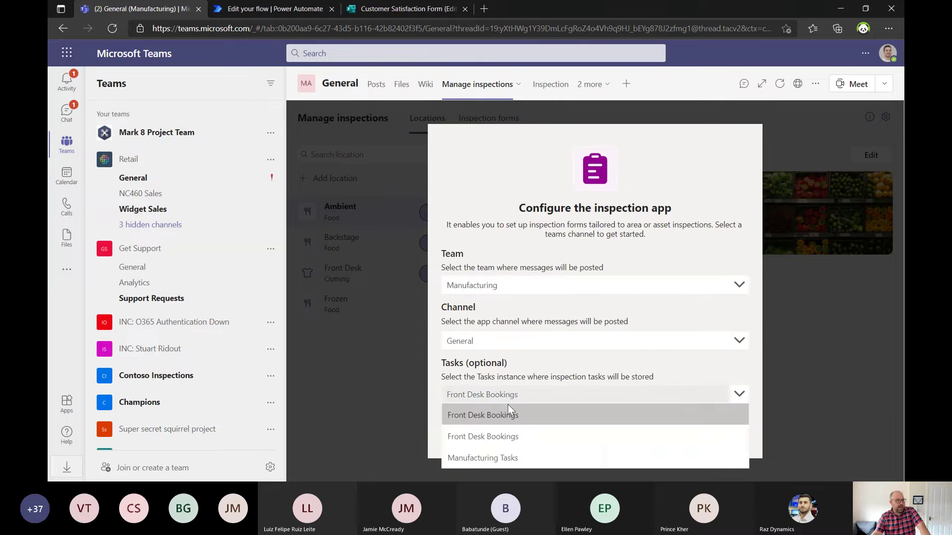
pyautogui.click(498, 457)
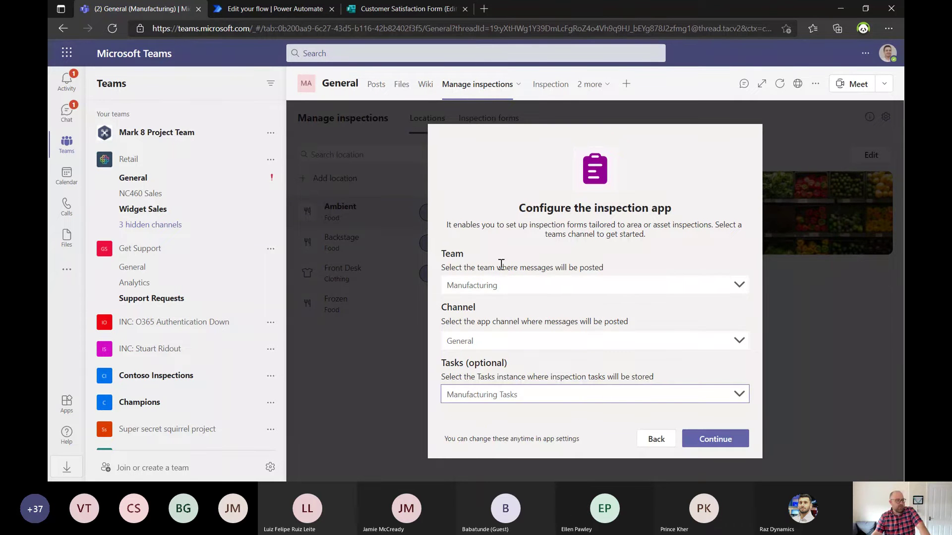
pyautogui.click(717, 439)
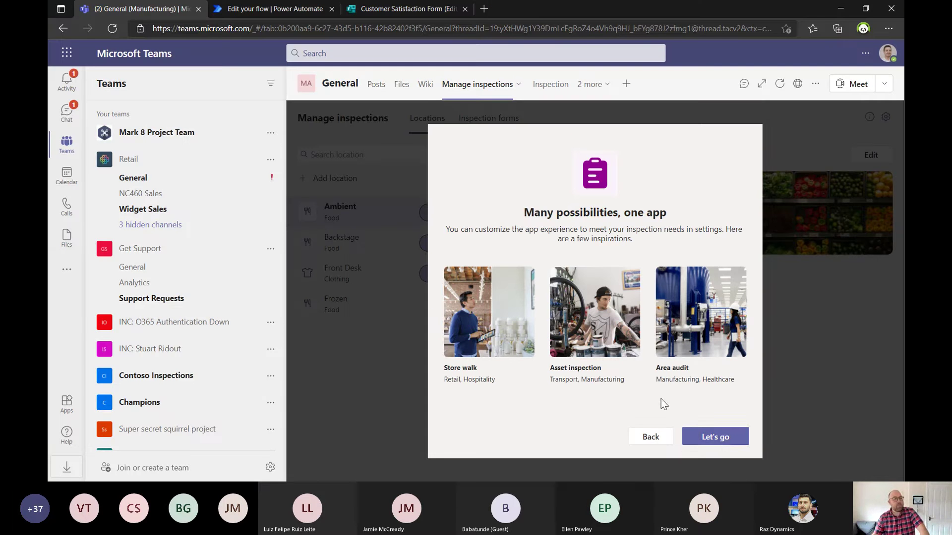
pyautogui.click(721, 439)
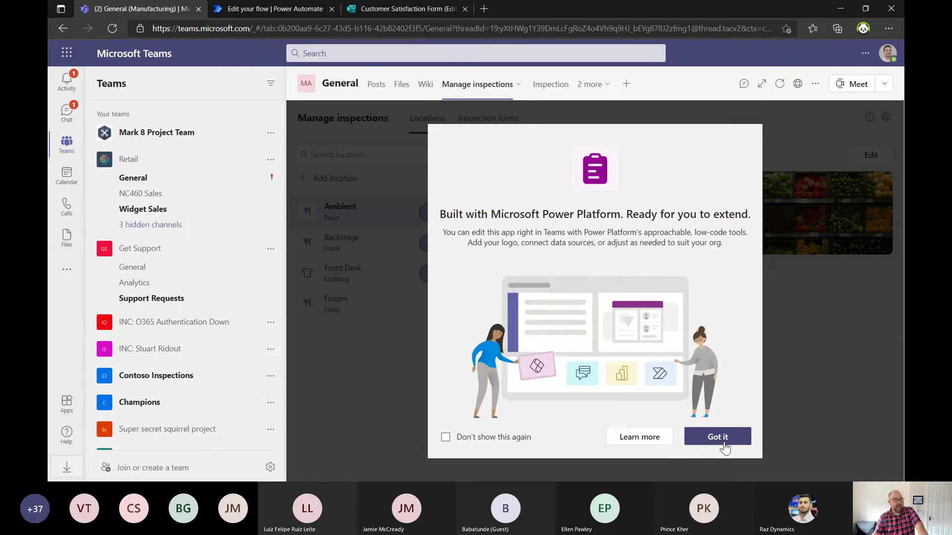
pyautogui.click(723, 443)
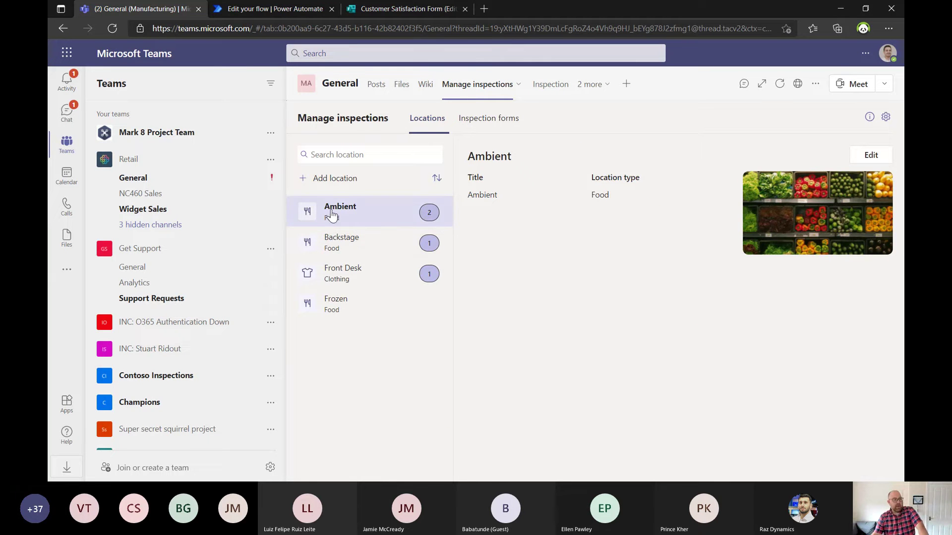
# - Examine the details of the sample locations Backstage, Front Desk, Frozen and Ambient
pyautogui.click(329, 243)
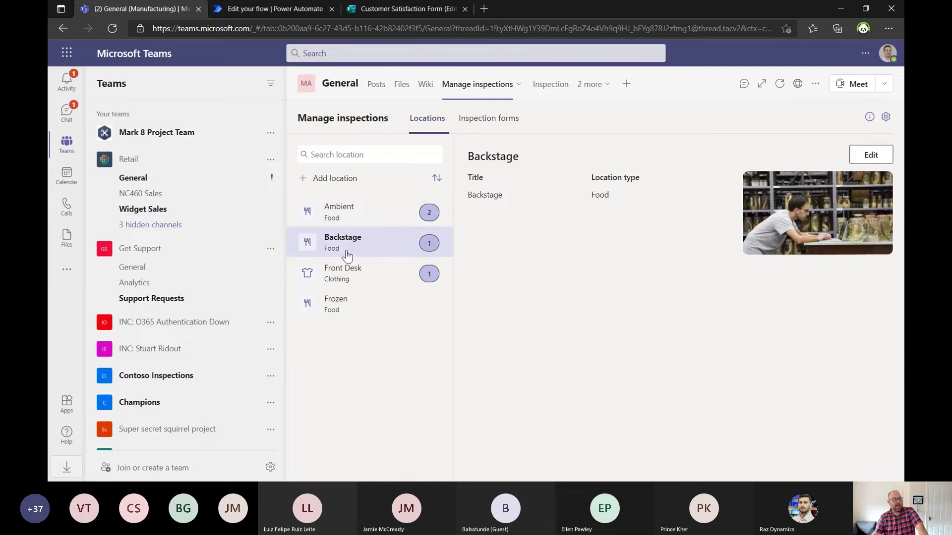
pyautogui.click(326, 272)
pyautogui.click(323, 306)
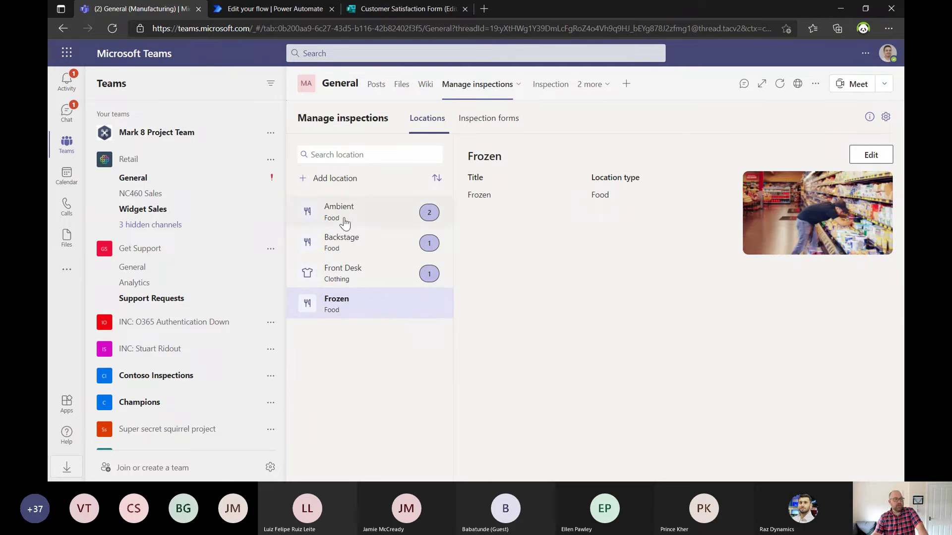
pyautogui.click(330, 215)
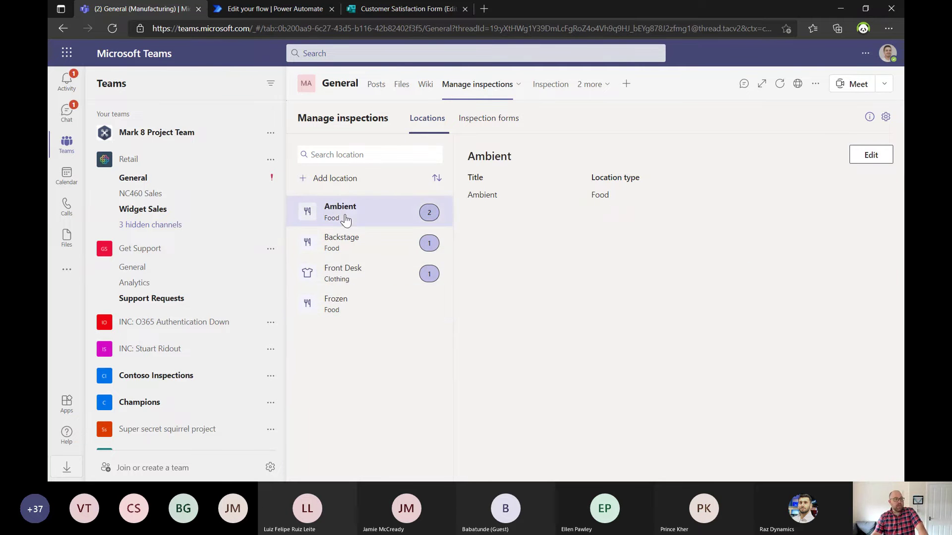
# - Start a new inspection location titled "Raw materials storage" and check the choices for its location type
pyautogui.click(352, 179)
pyautogui.click(503, 220)
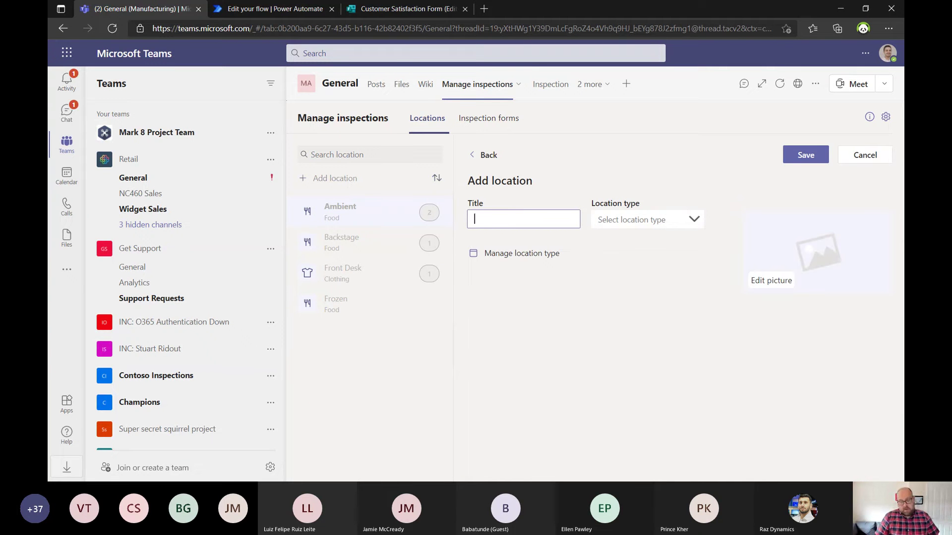
pyautogui.write('Raw a')
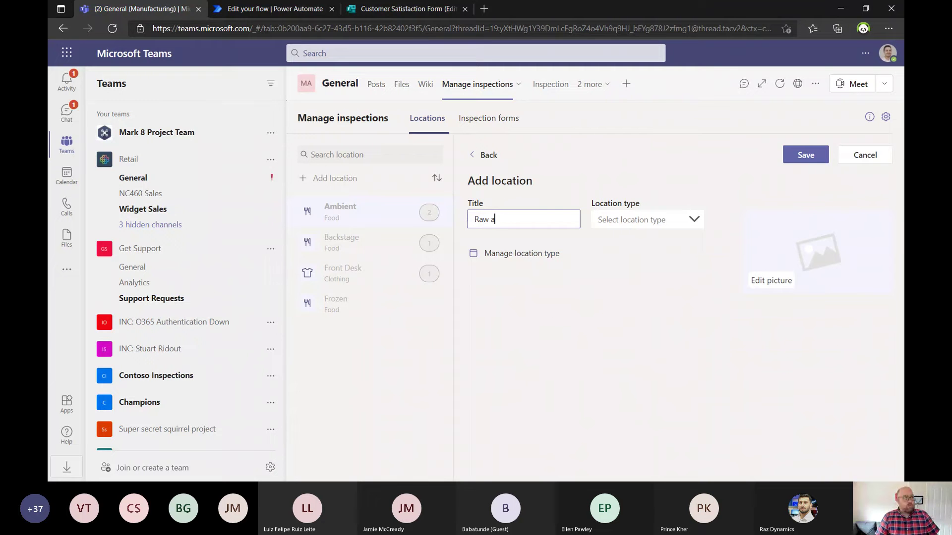
pyautogui.press('BackSpace')
pyautogui.write('materials storage')
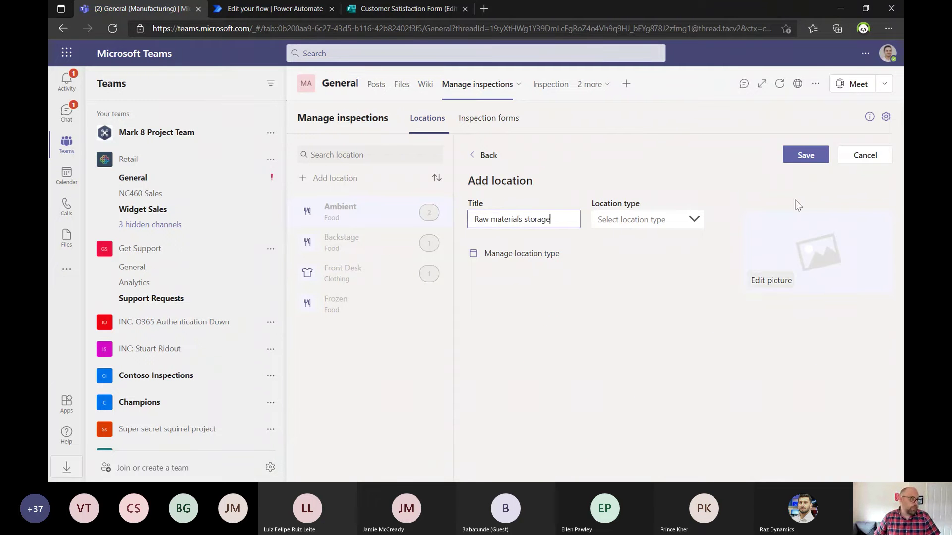
pyautogui.click(657, 222)
pyautogui.click(632, 220)
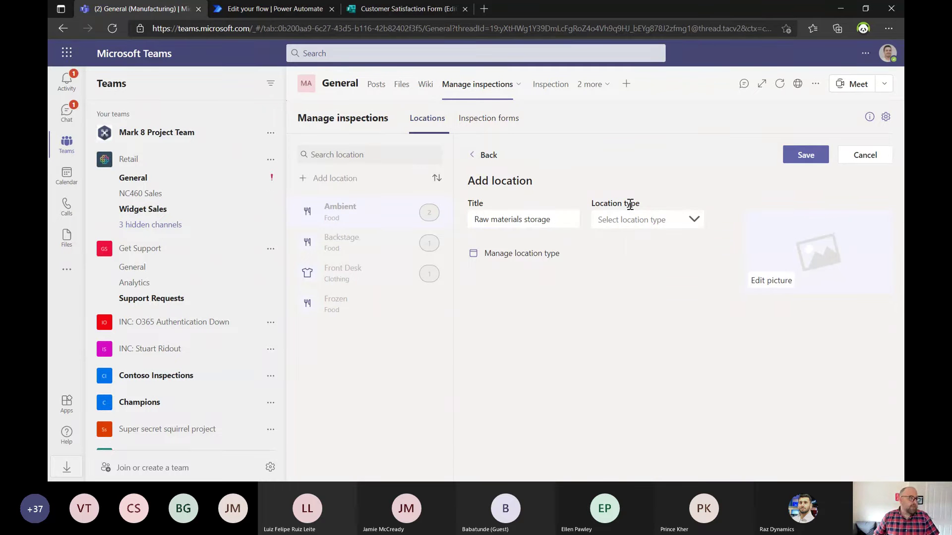
# - Add a location type titled "Storage", save the location types and return to the locations list
pyautogui.click(506, 255)
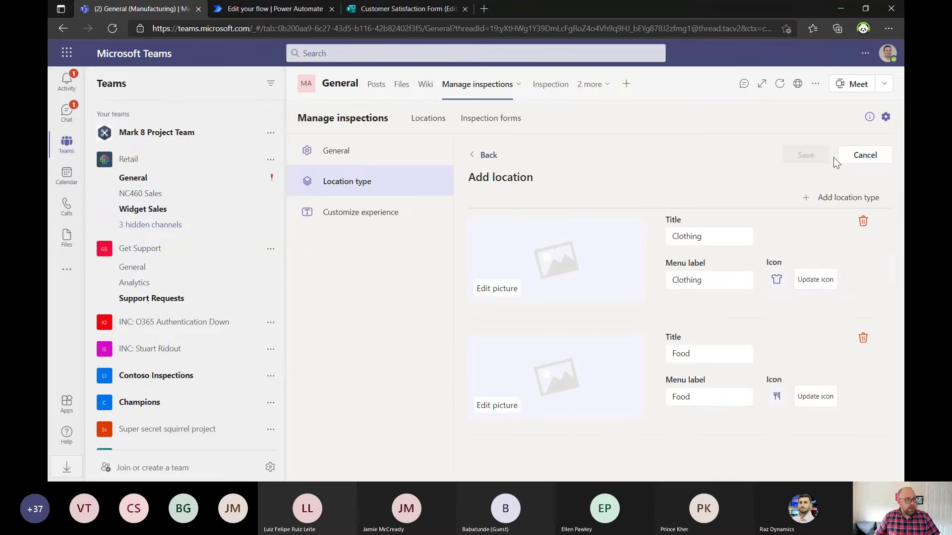
pyautogui.click(843, 198)
pyautogui.click(694, 397)
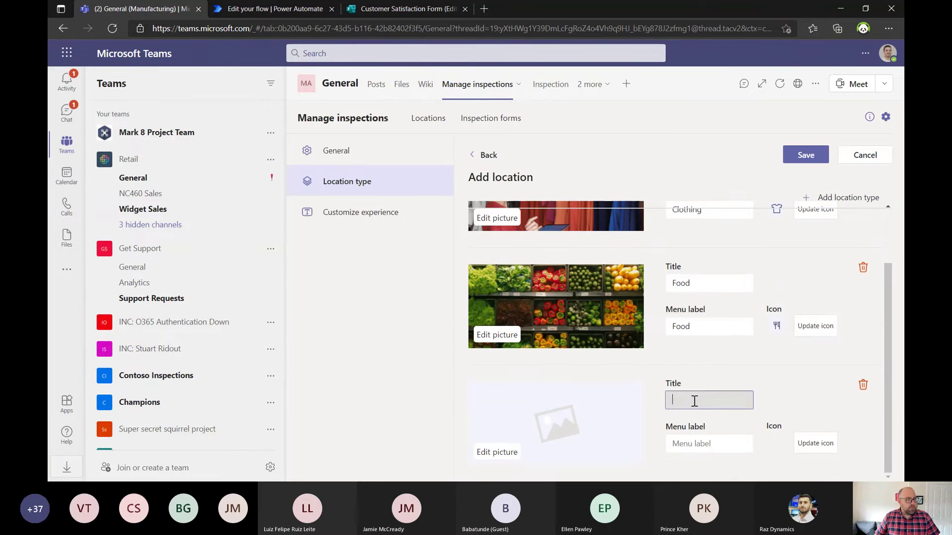
pyautogui.write('Storage')
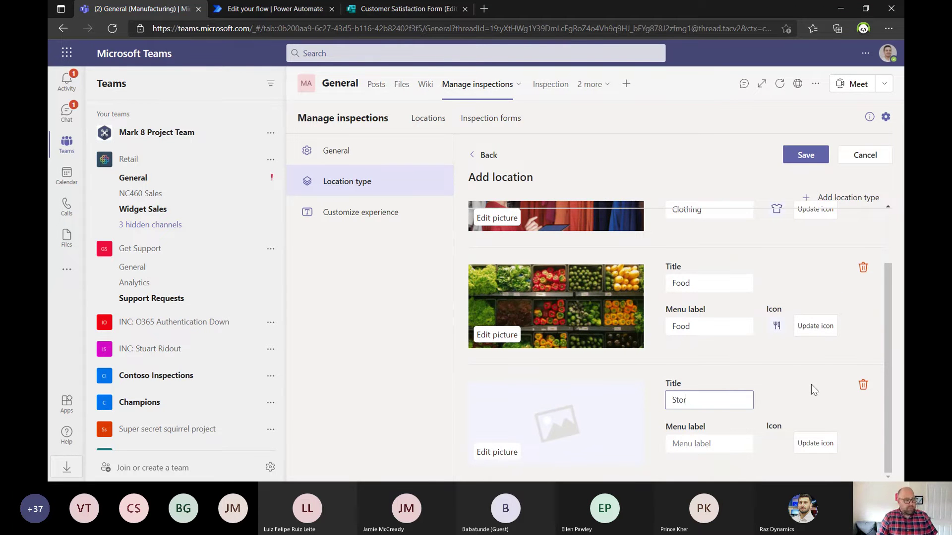
pyautogui.click(805, 155)
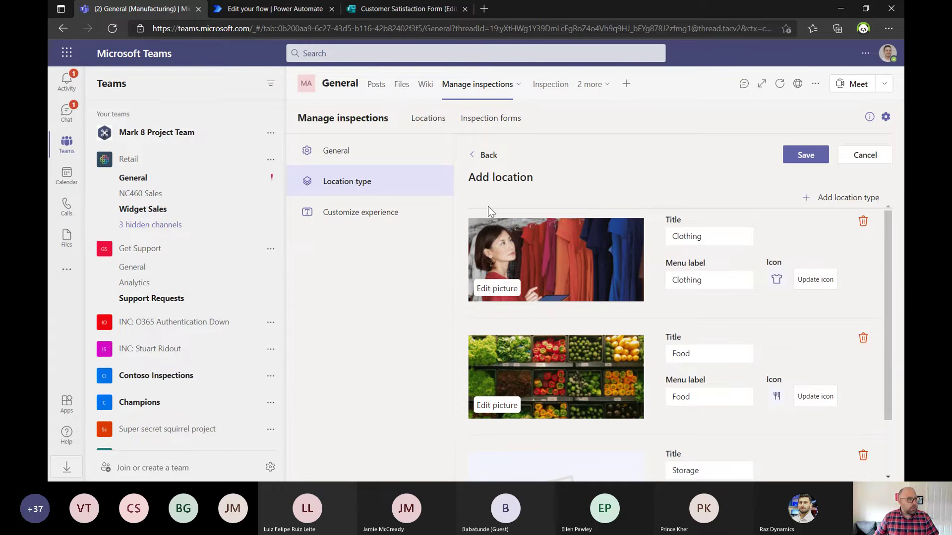
pyautogui.scroll(-2, 707, 314)
pyautogui.scroll(2, 708, 314)
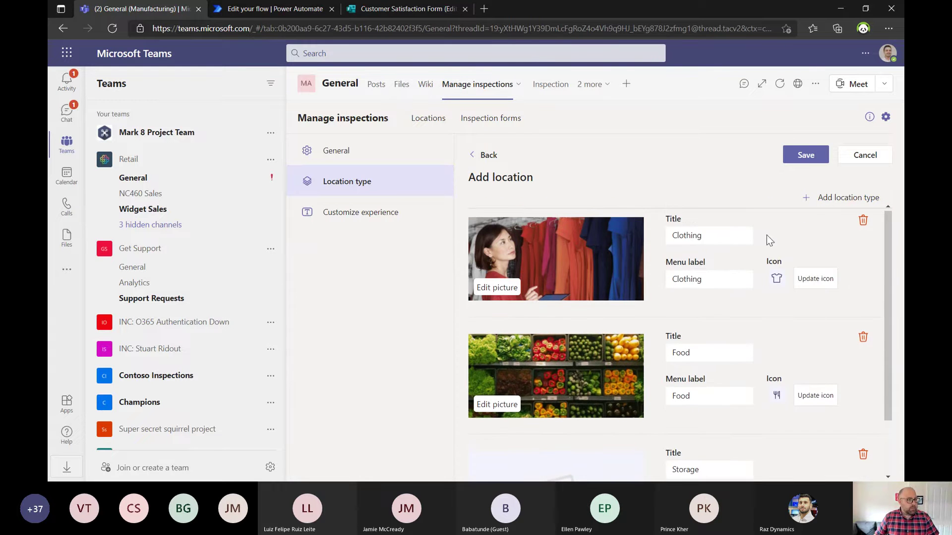
pyautogui.click(805, 154)
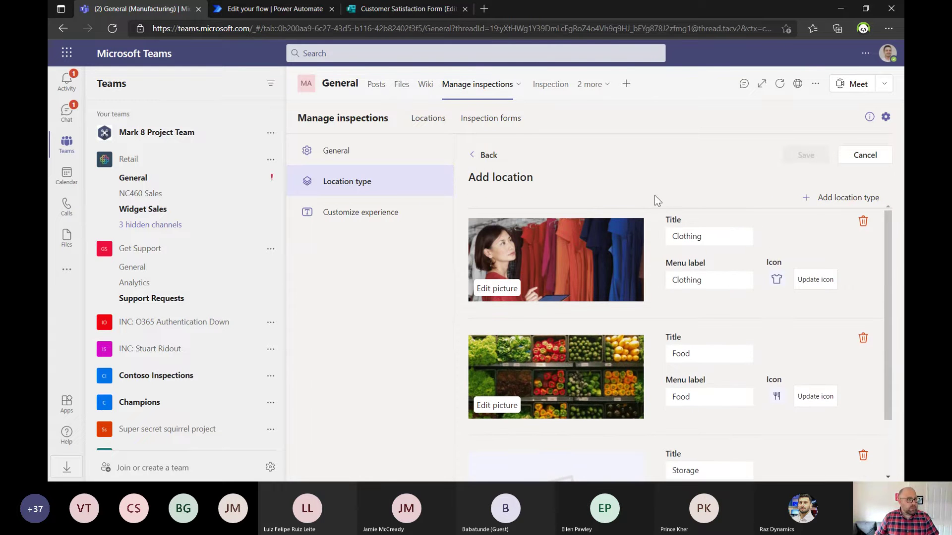
pyautogui.click(481, 155)
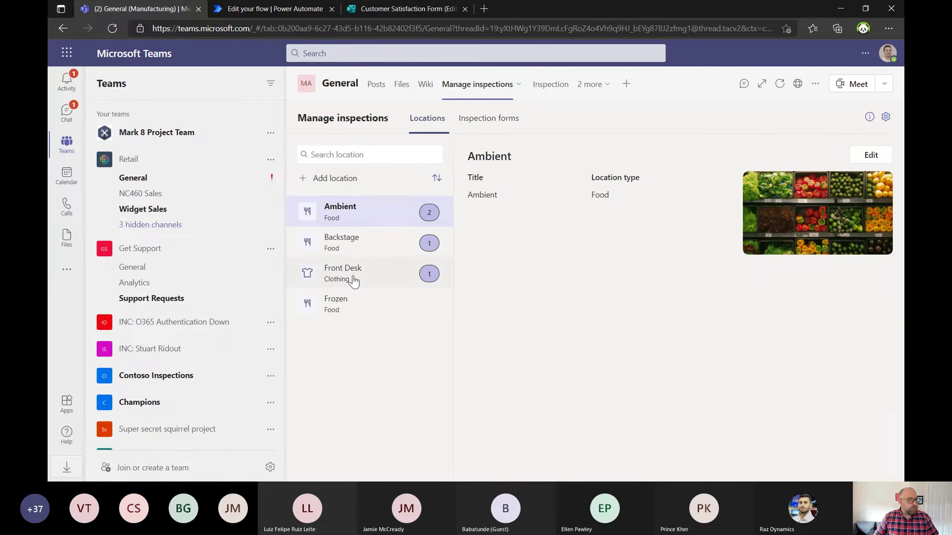
# - Start a new inspection location with the title "Raw materials storage"
pyautogui.click(322, 178)
pyautogui.write('Raw')
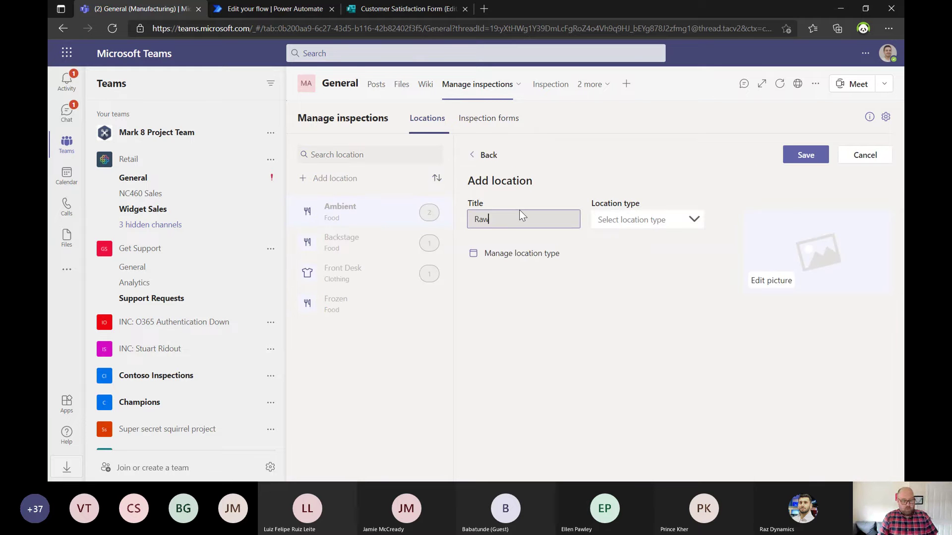
pyautogui.write(' materi')
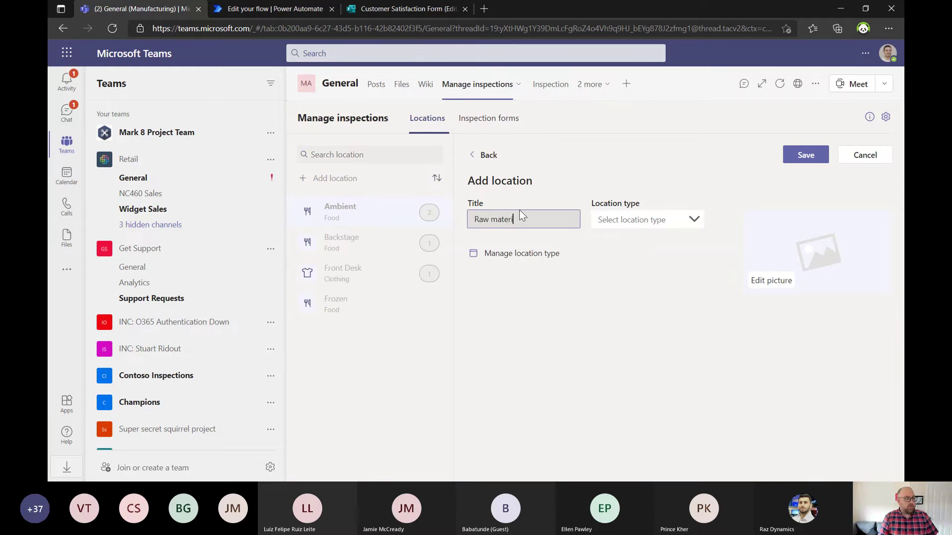
pyautogui.write('als storage')
# - Try the location types New Type, Clothing and Food for the new location
pyautogui.click(642, 220)
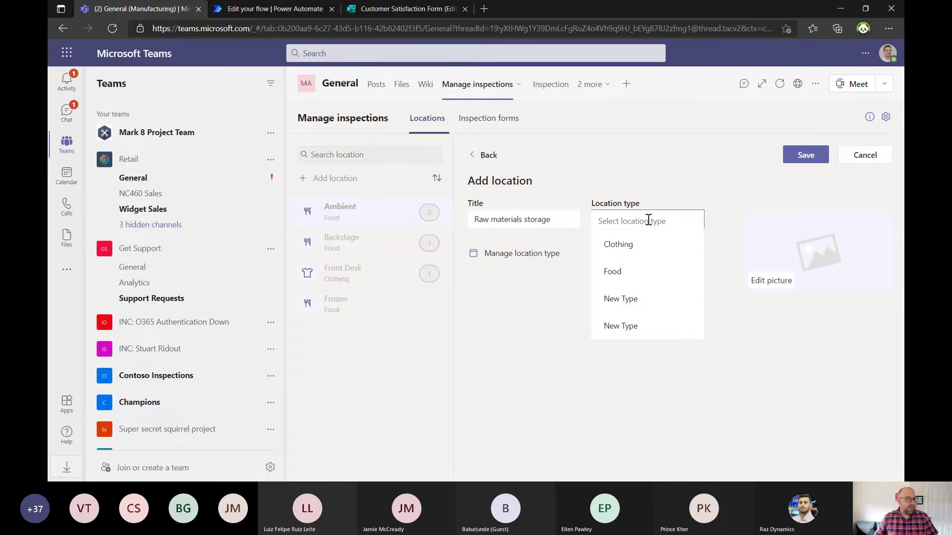
pyautogui.click(632, 304)
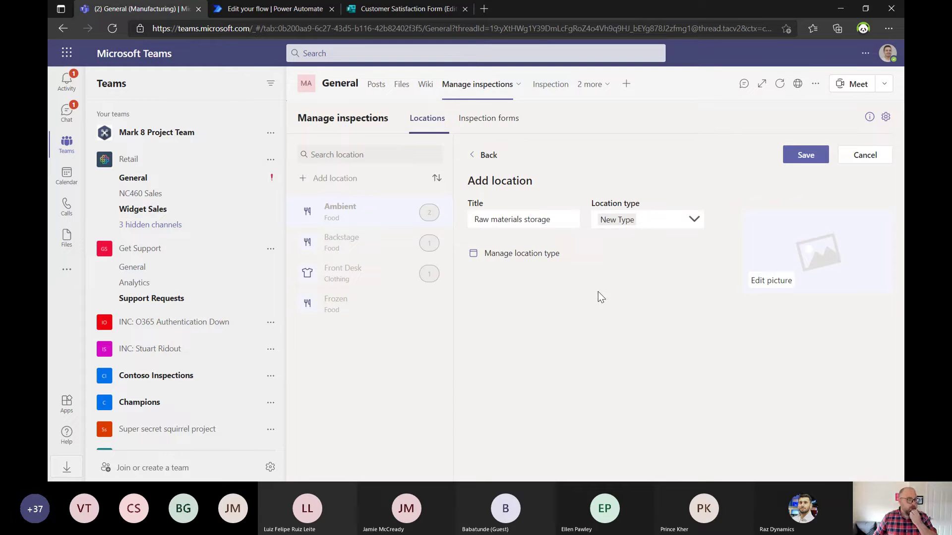
pyautogui.click(642, 218)
pyautogui.click(626, 258)
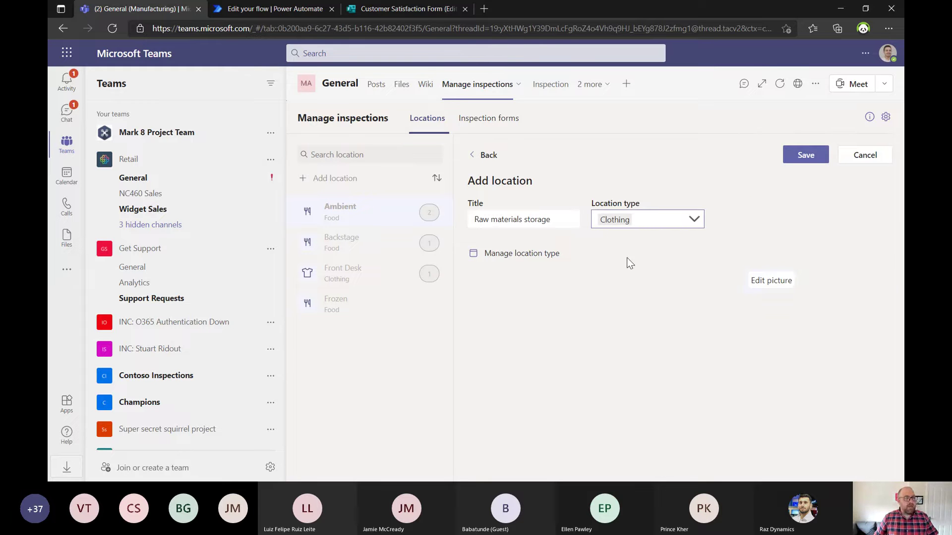
pyautogui.click(690, 219)
pyautogui.click(647, 290)
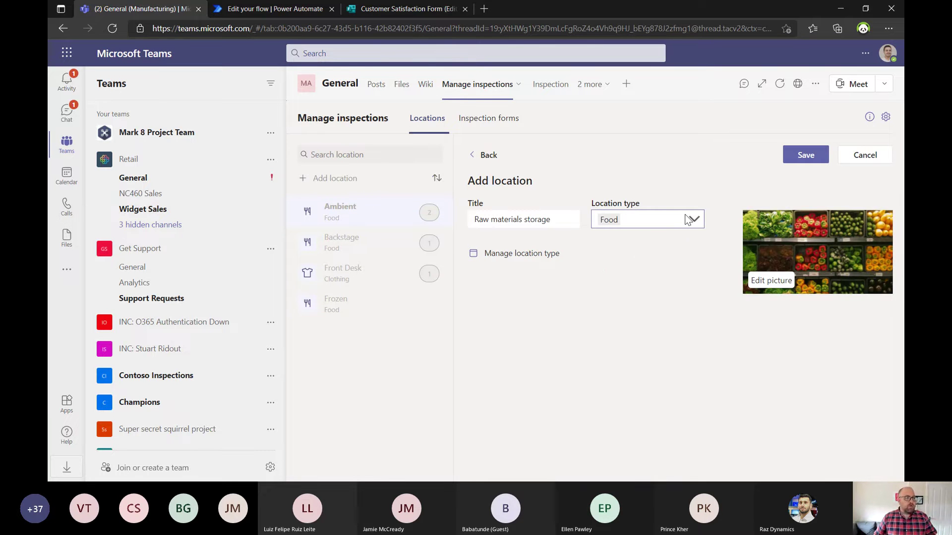
pyautogui.click(691, 218)
pyautogui.click(634, 316)
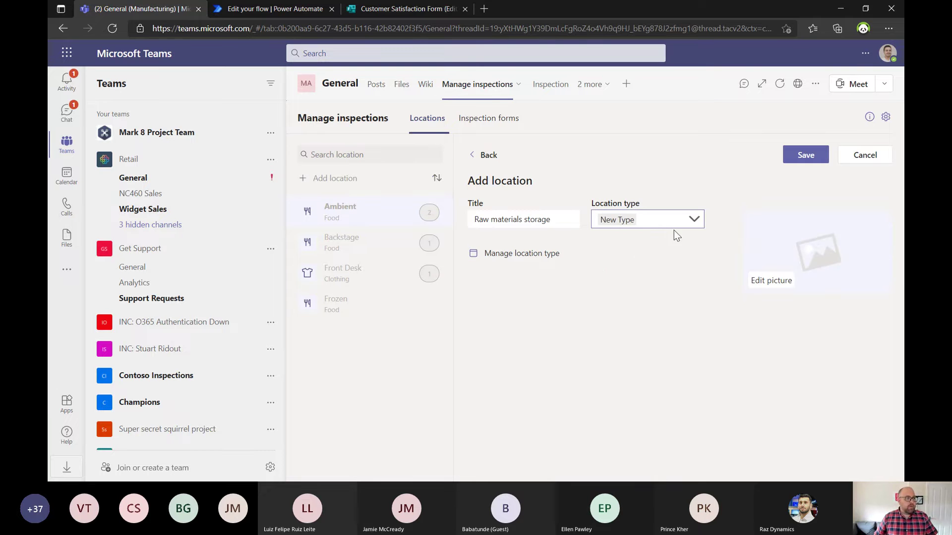
# - Set the location type of "Raw materials storage" to Food and save the location
pyautogui.click(674, 223)
pyautogui.click(621, 295)
pyautogui.click(806, 155)
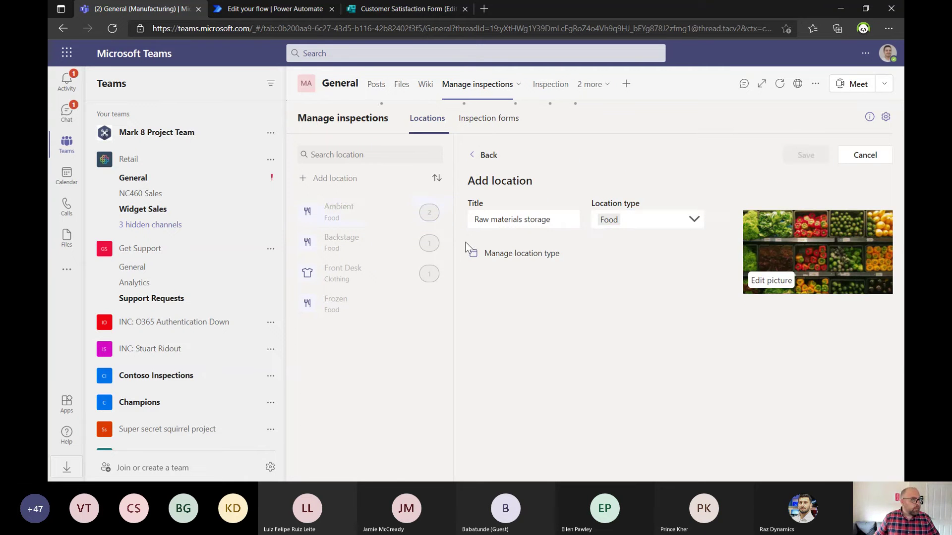
# - Start a new inspection form titled "Materials storage audit"
pyautogui.click(486, 119)
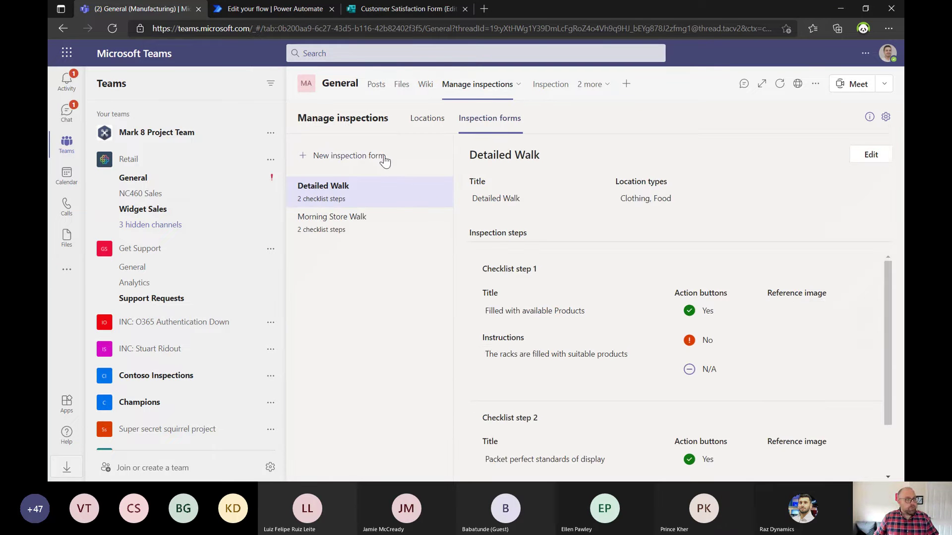
pyautogui.click(336, 157)
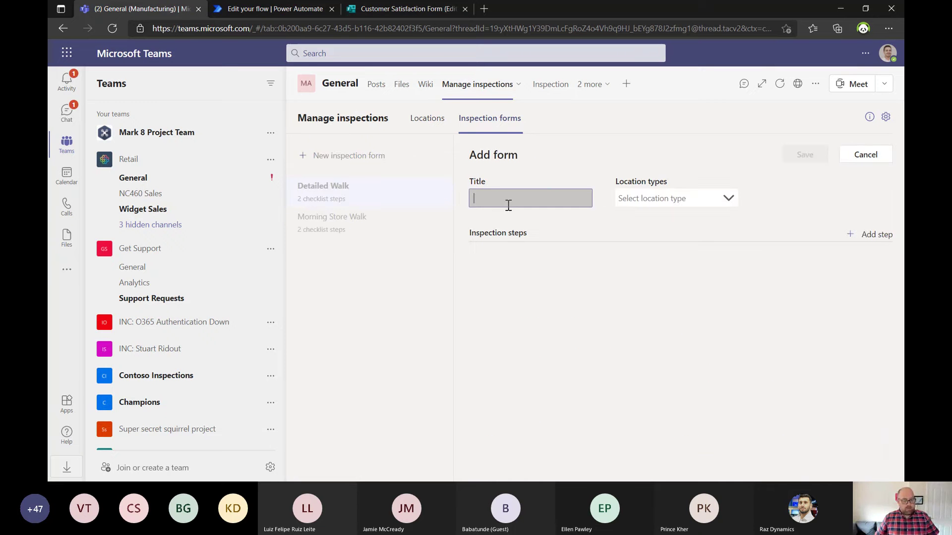
pyautogui.click(508, 203)
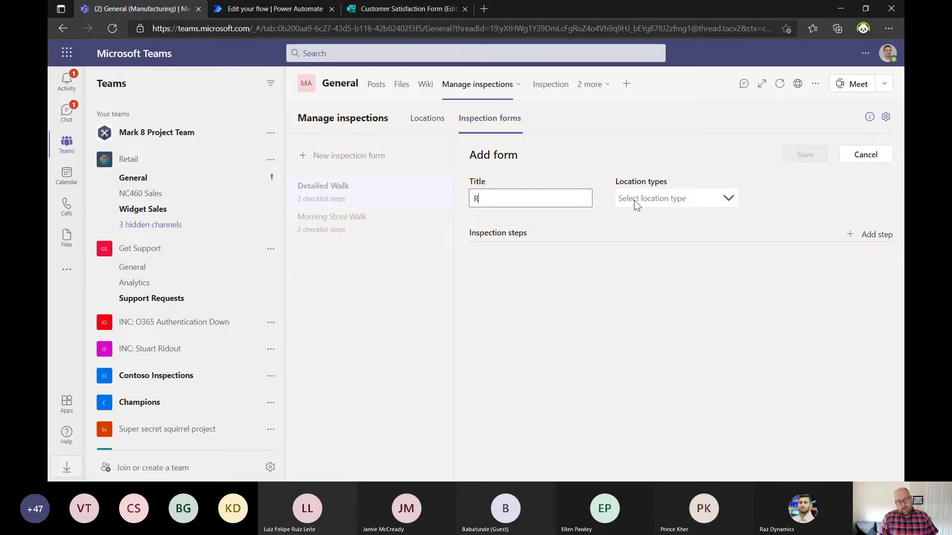
pyautogui.write('R')
pyautogui.press('BackSpace')
pyautogui.write('Materi')
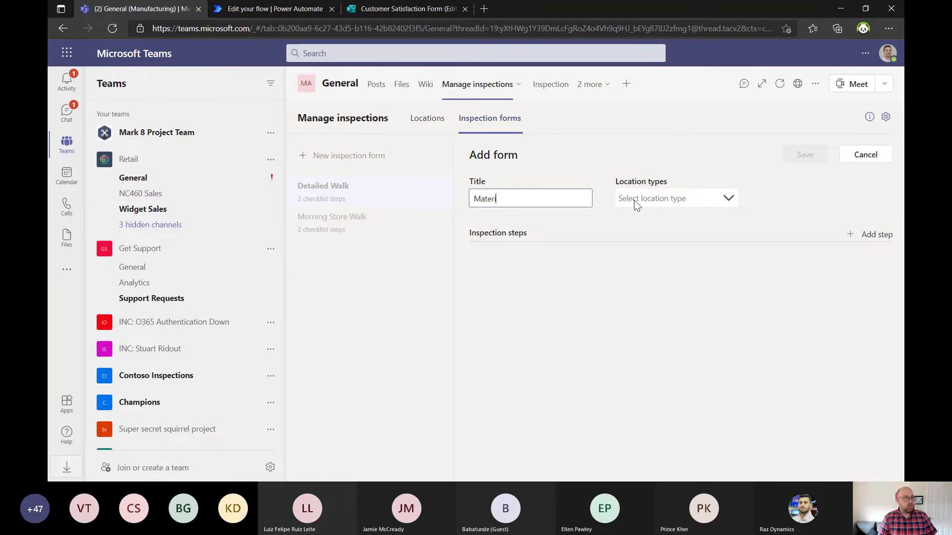
pyautogui.write('als storage audit')
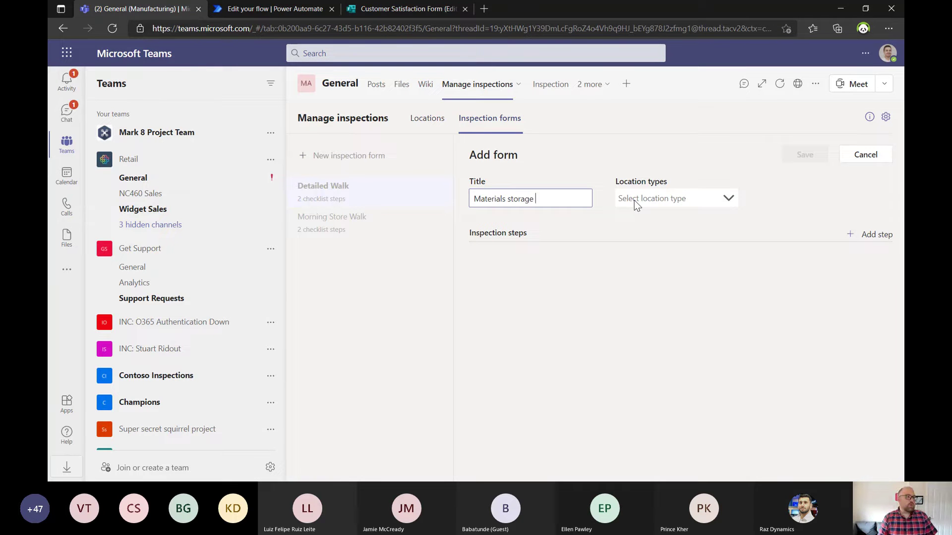
# - Assign the location types Food and New Type to the "Materials storage audit" form
pyautogui.click(634, 200)
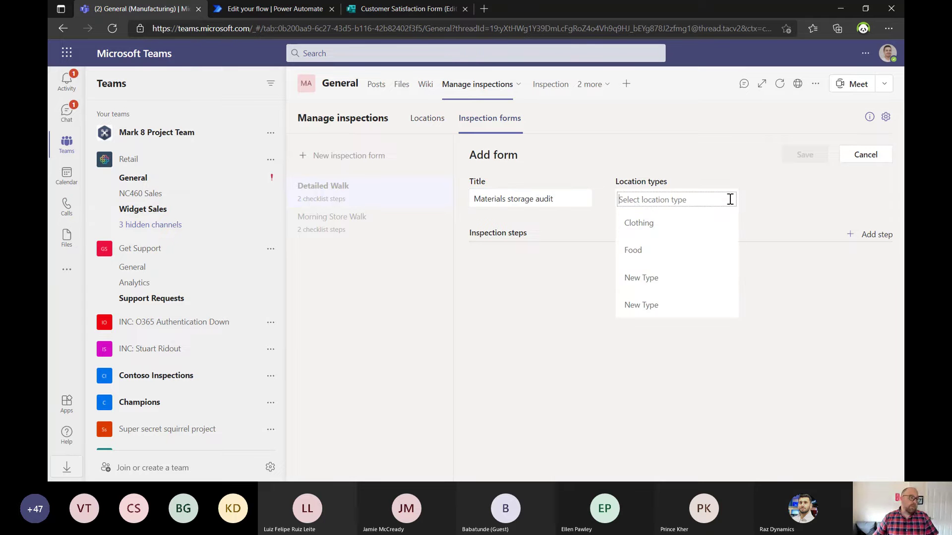
pyautogui.click(647, 250)
pyautogui.click(645, 298)
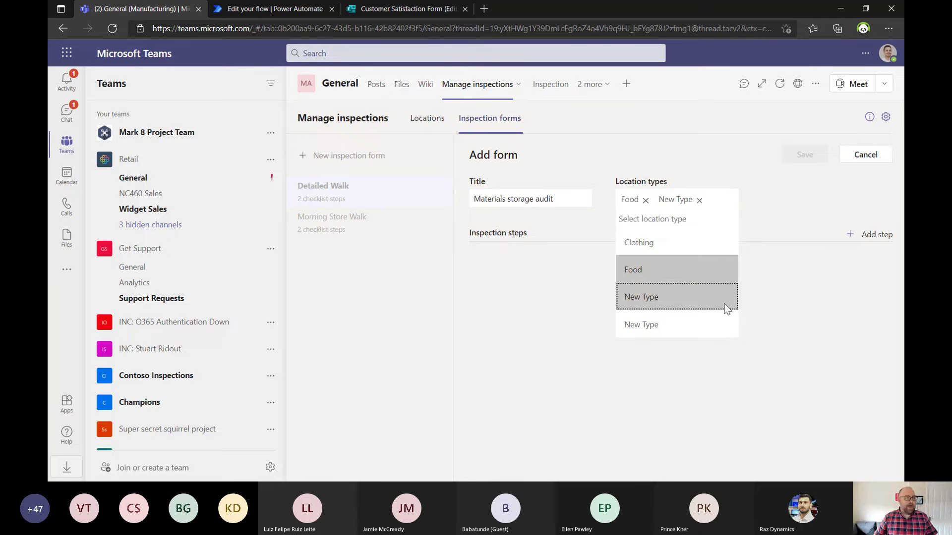
pyautogui.click(773, 297)
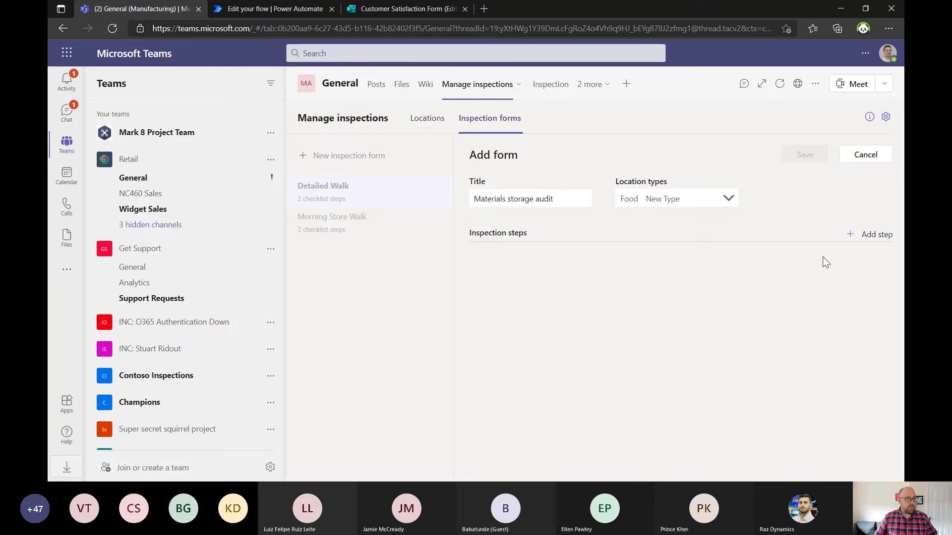
# - Add a first checklist step titled "Ensure all high item storage has warning signs" to the form
pyautogui.click(852, 236)
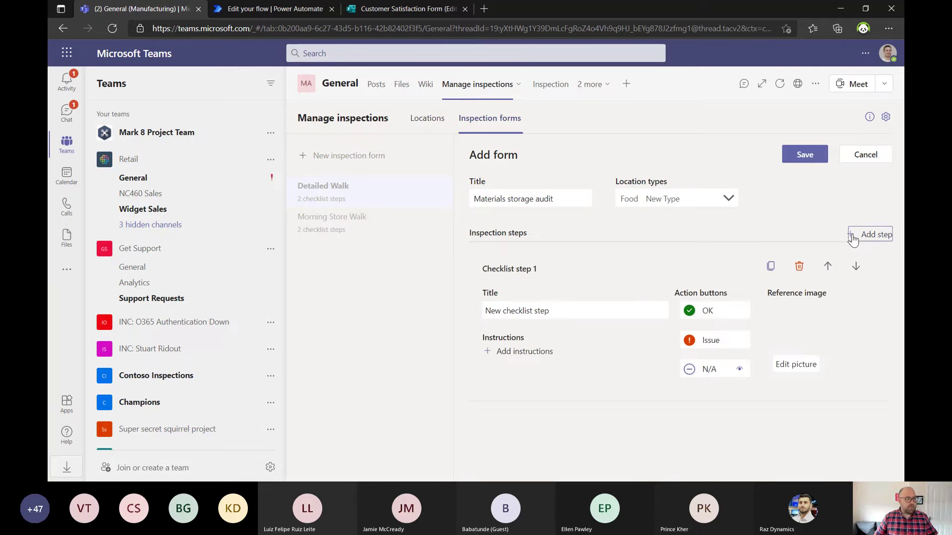
pyautogui.doubleClick(523, 311)
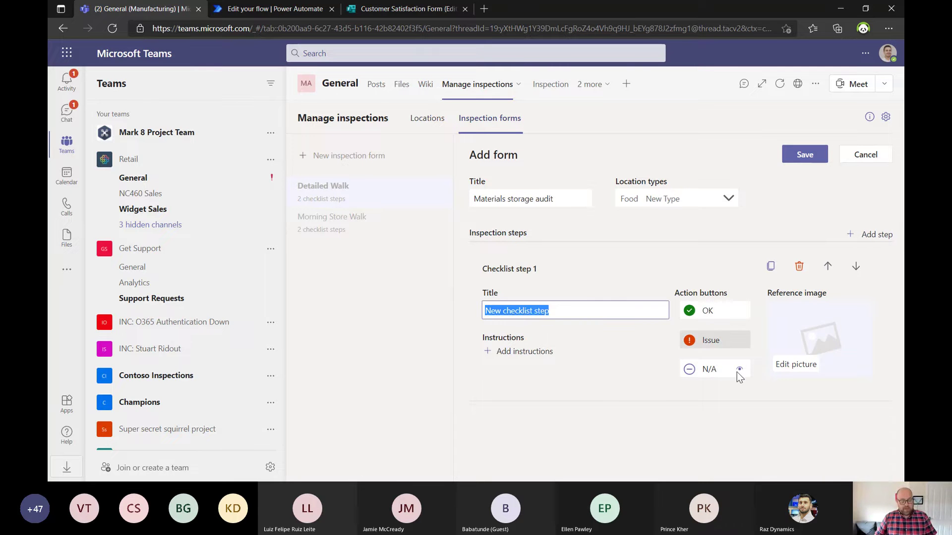
pyautogui.write('Ensure')
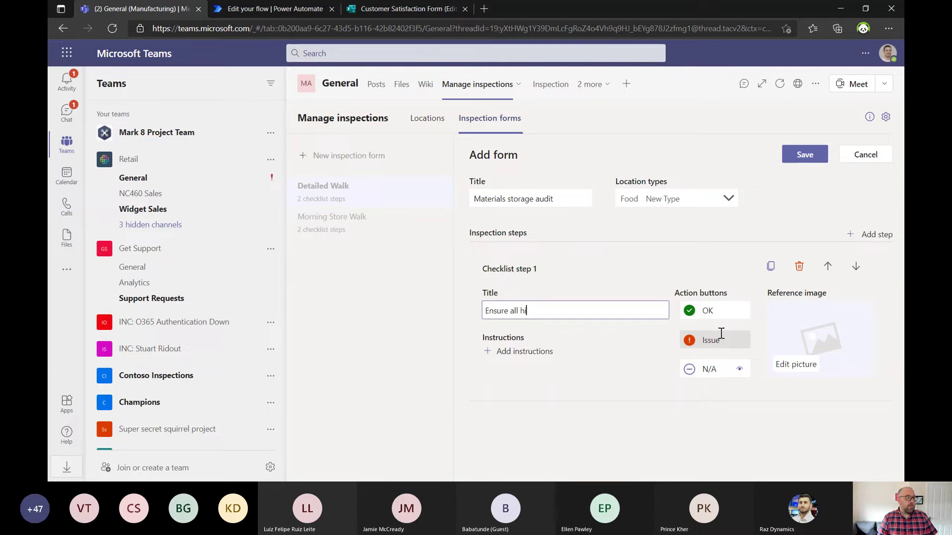
pyautogui.write(' all high')
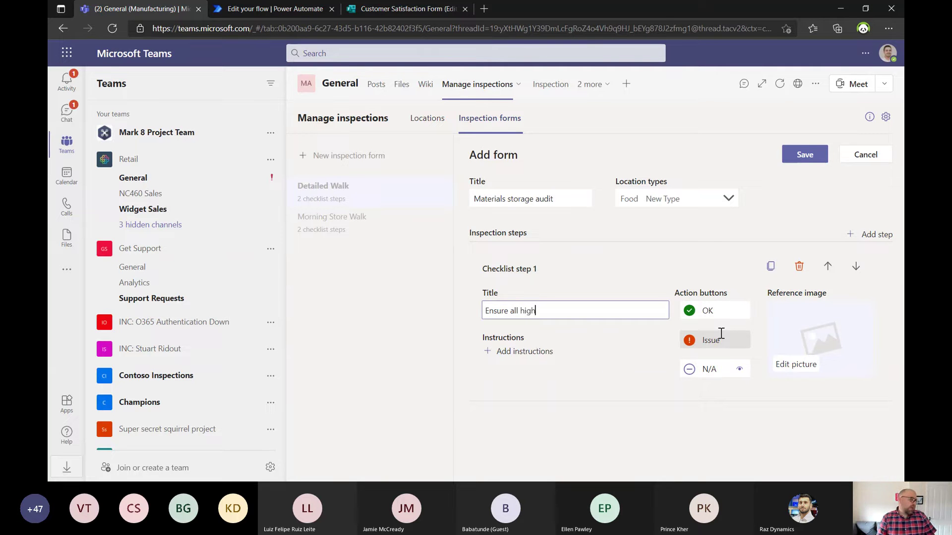
pyautogui.write(' item s')
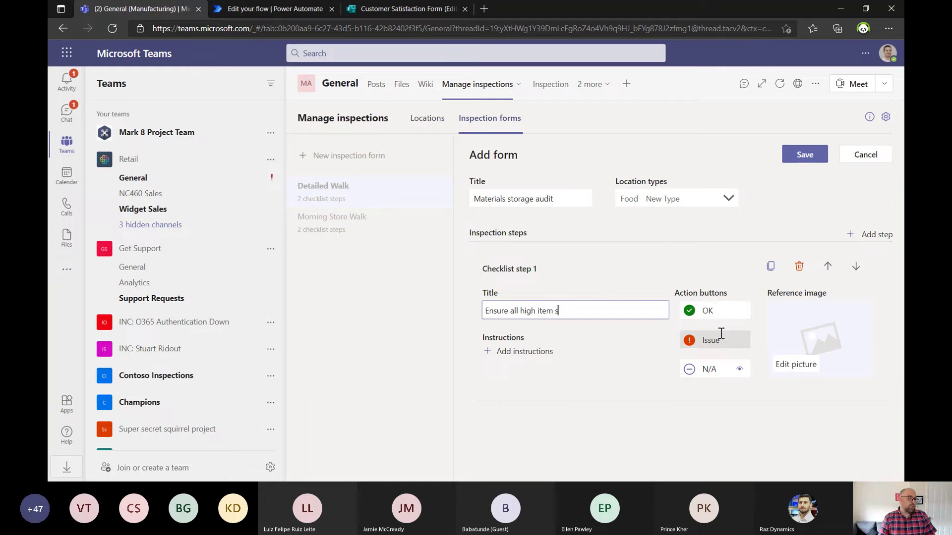
pyautogui.write('torage has warning signs')
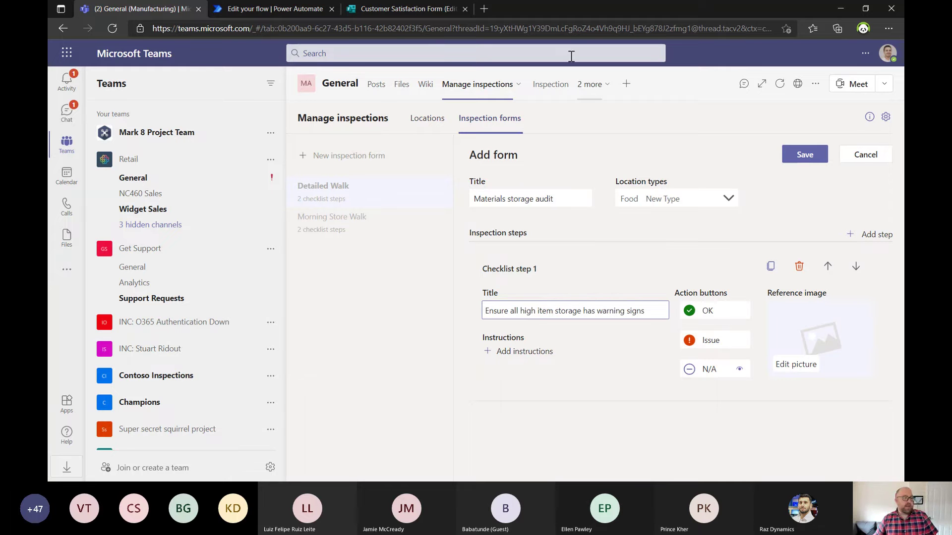
pyautogui.click(587, 404)
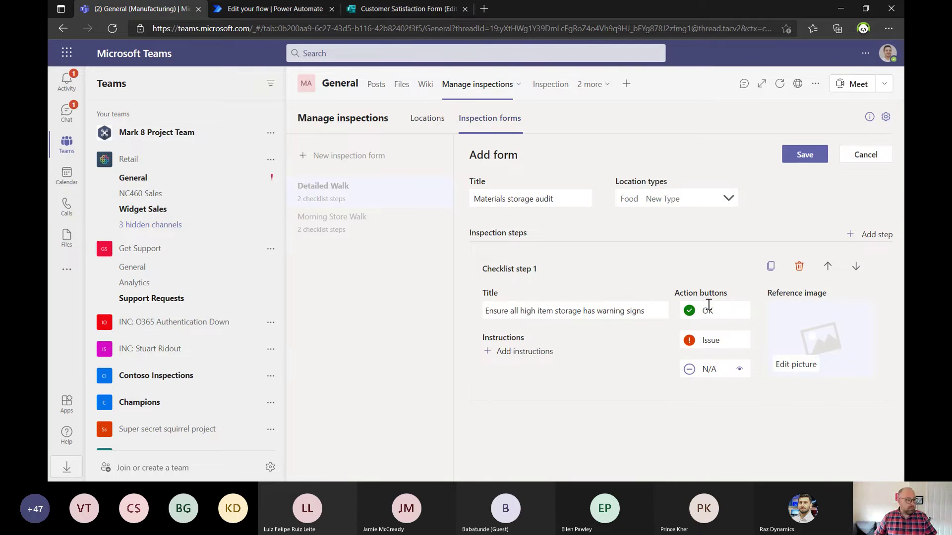
# - Add a second checklist step titled "High value items are stored in a locked area" and save the form
pyautogui.click(857, 242)
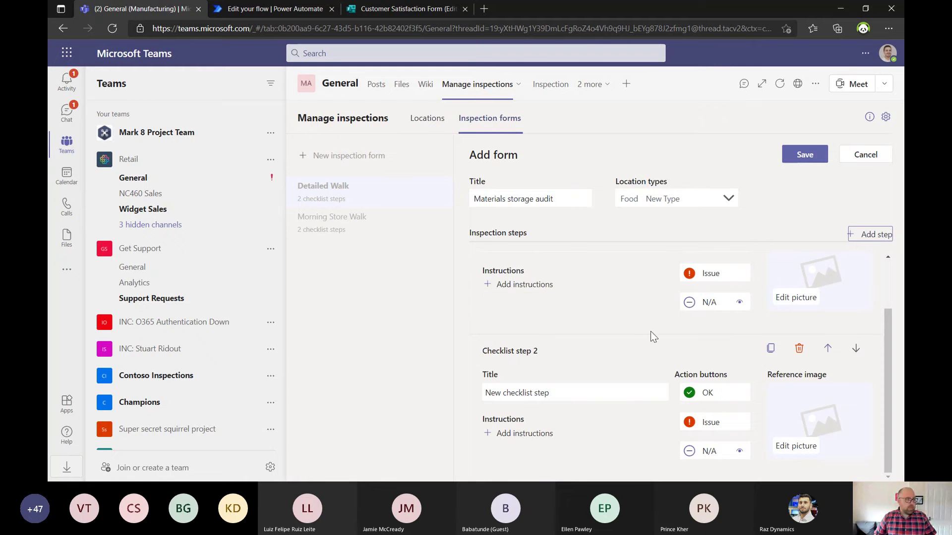
pyautogui.scroll(2, 546, 371)
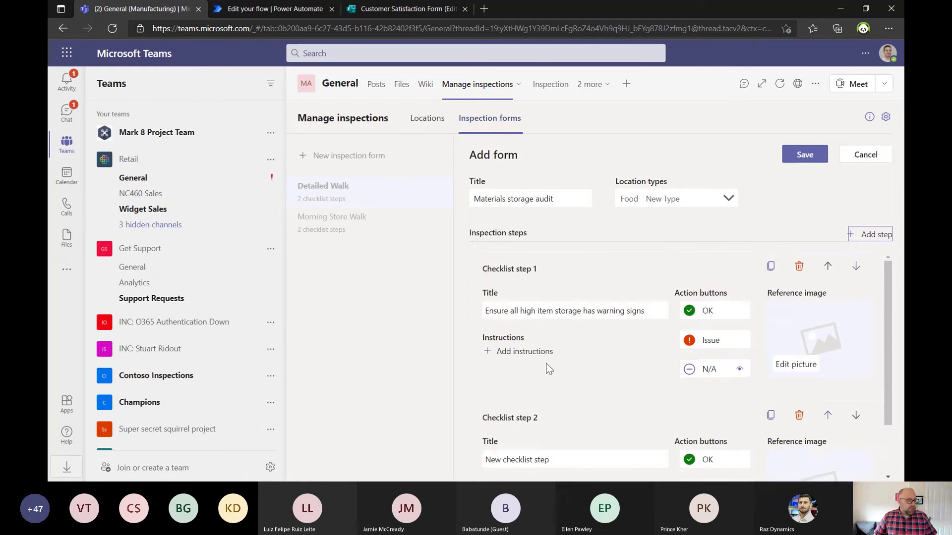
pyautogui.scroll(-2, 549, 369)
pyautogui.tripleClick(525, 393)
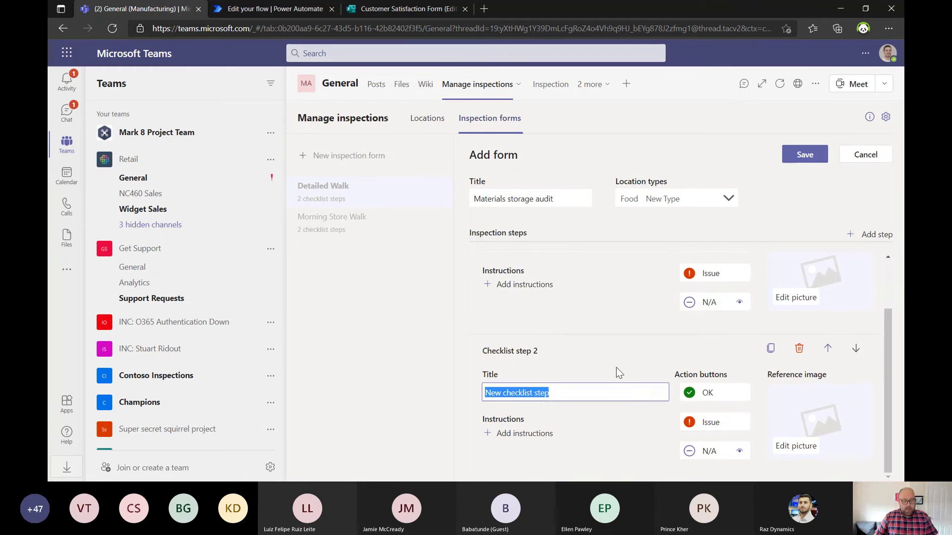
pyautogui.write('High value ')
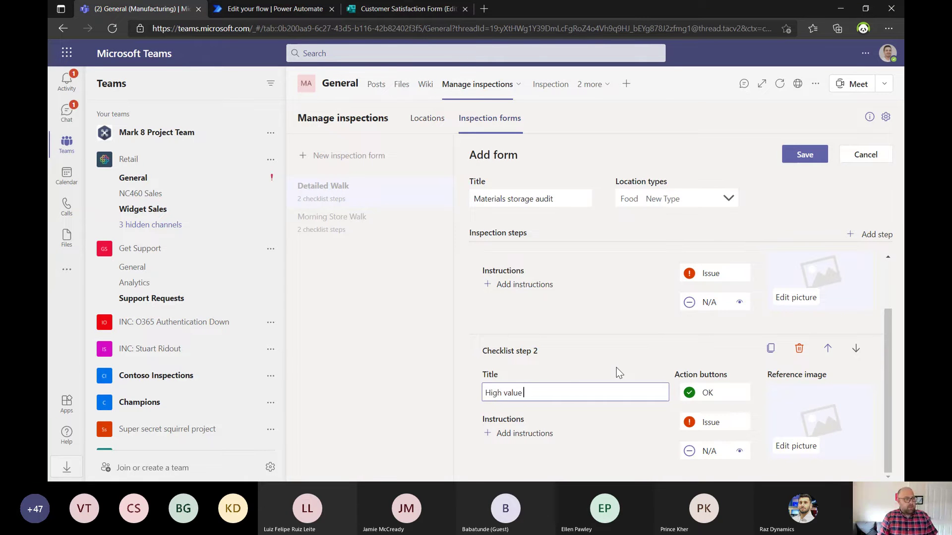
pyautogui.write('items are ')
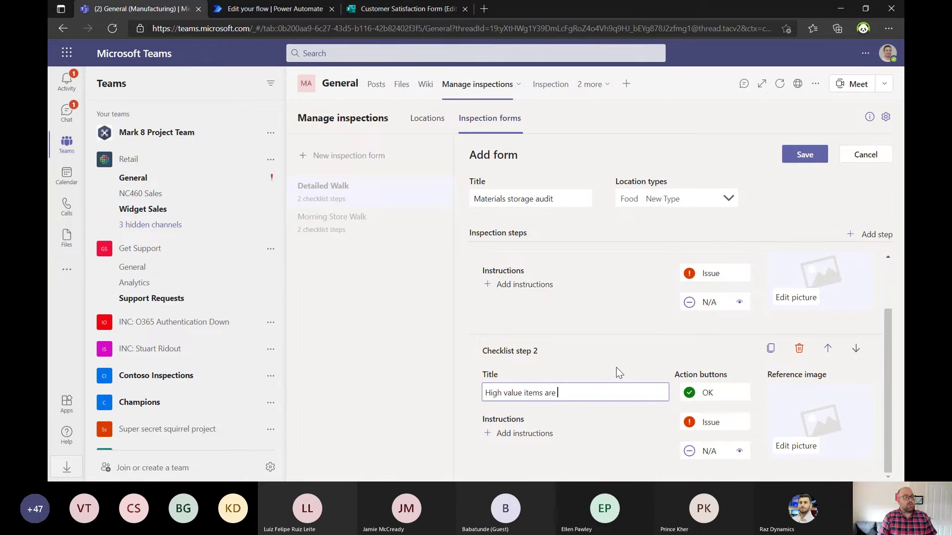
pyautogui.write('stored in a locked')
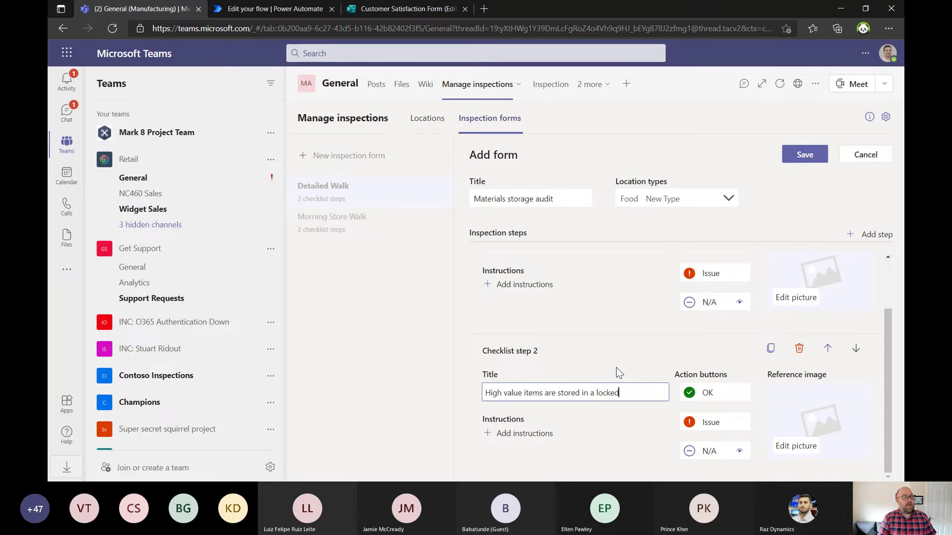
pyautogui.write(' area')
pyautogui.click(808, 192)
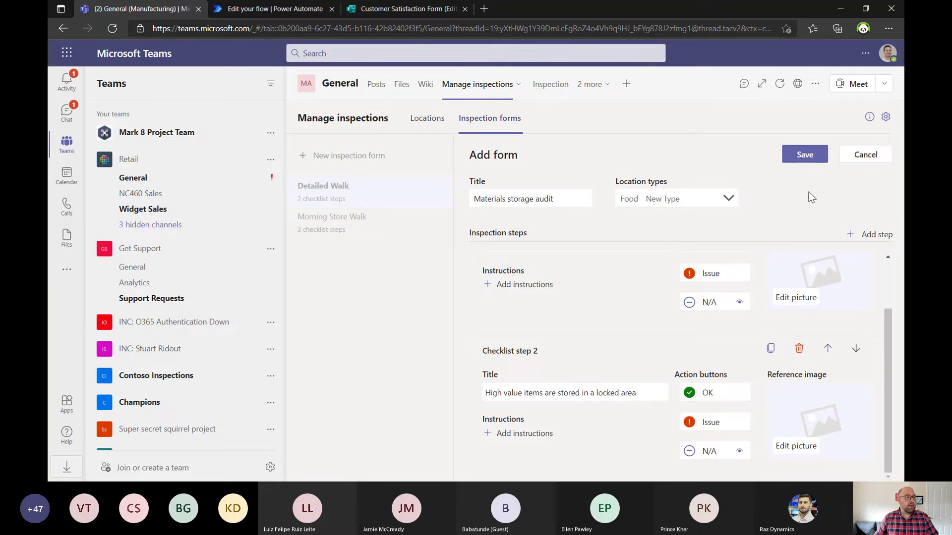
pyautogui.click(806, 156)
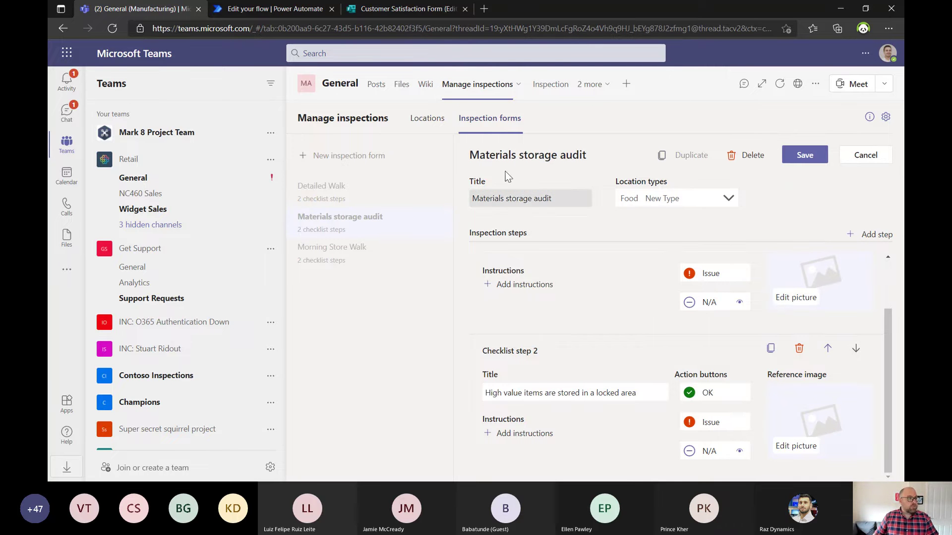
# - Review the saved "Raw materials storage" location and the "Materials storage audit" inspection form
pyautogui.click(427, 122)
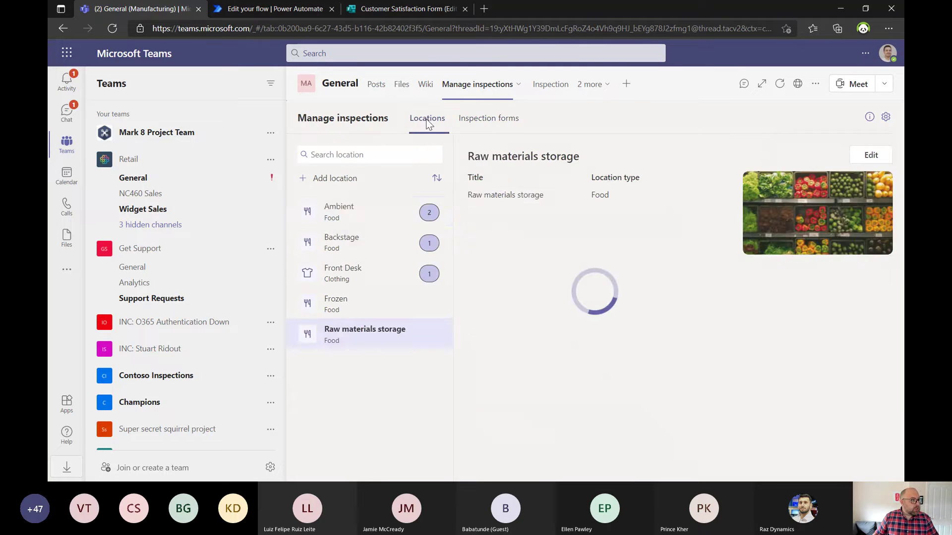
pyautogui.click(344, 338)
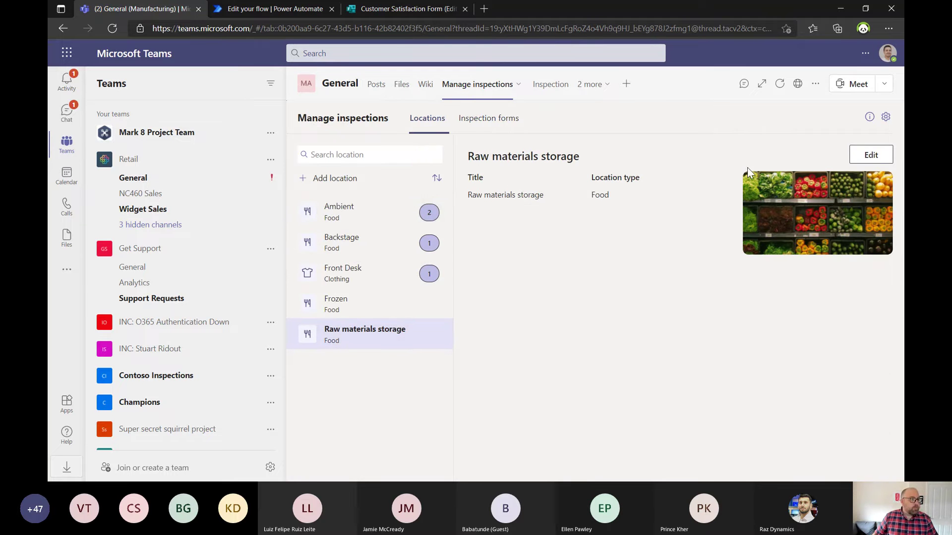
pyautogui.click(488, 121)
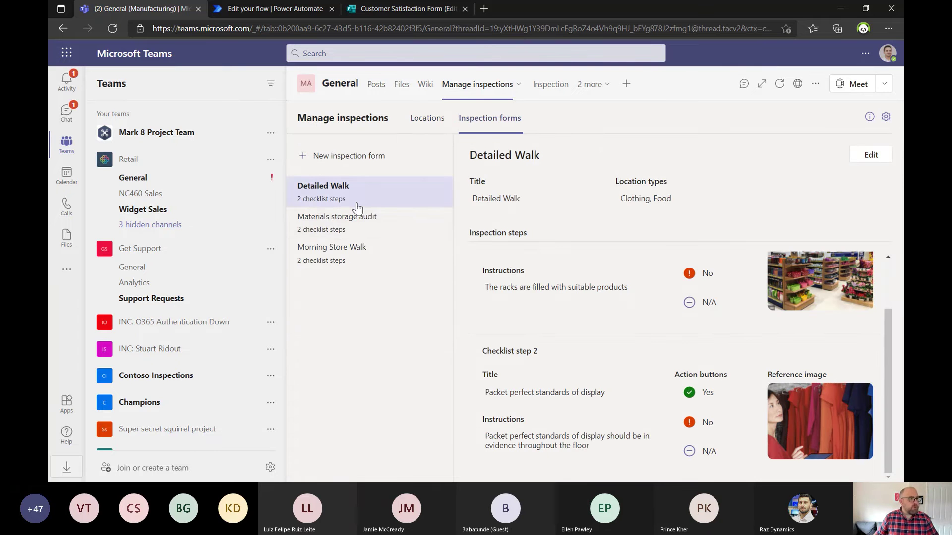
pyautogui.click(337, 229)
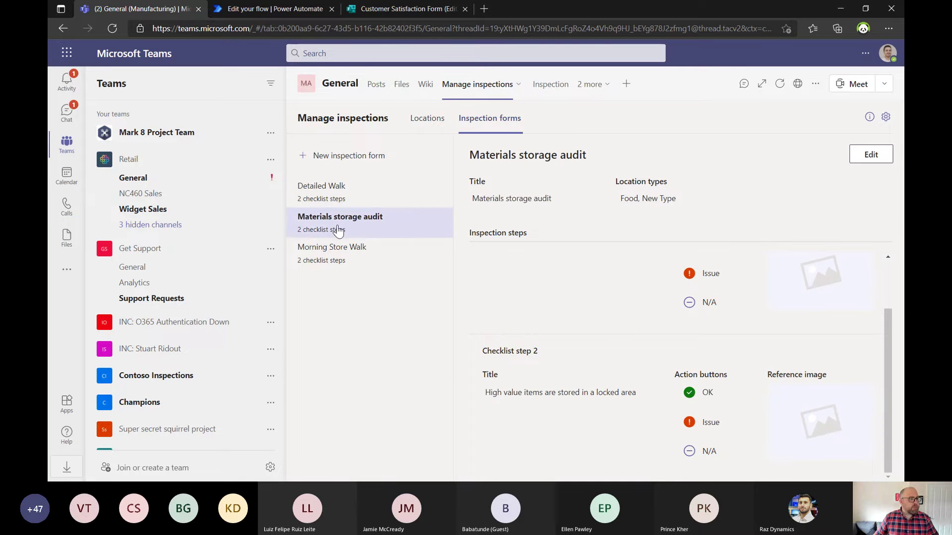
# - Open the channel's Inspection app and allow it to use Planner, Microsoft Teams and Office 365 Users
pyautogui.click(592, 86)
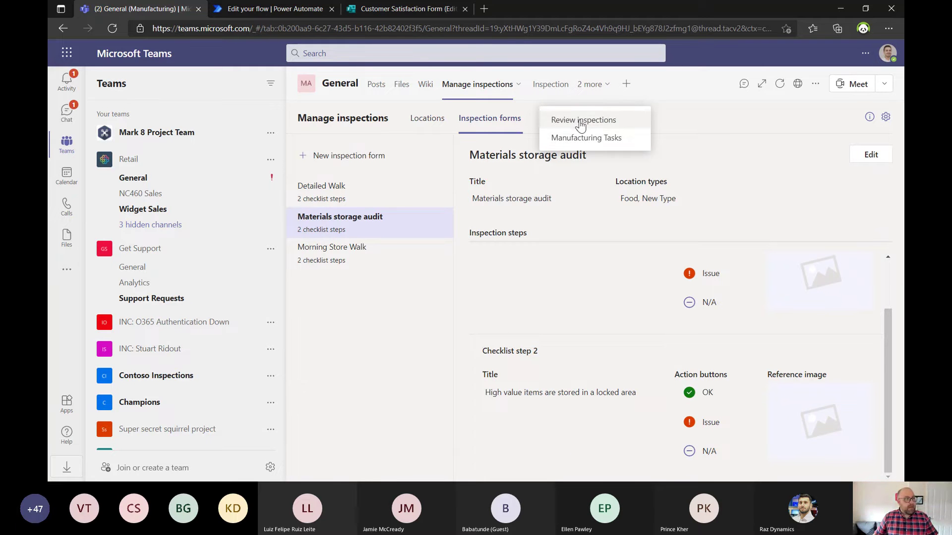
pyautogui.click(531, 86)
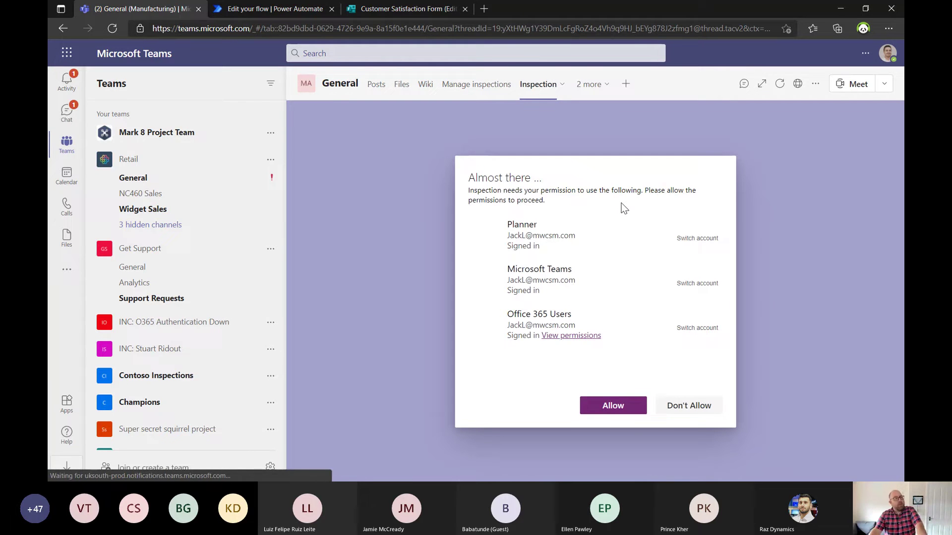
pyautogui.click(613, 405)
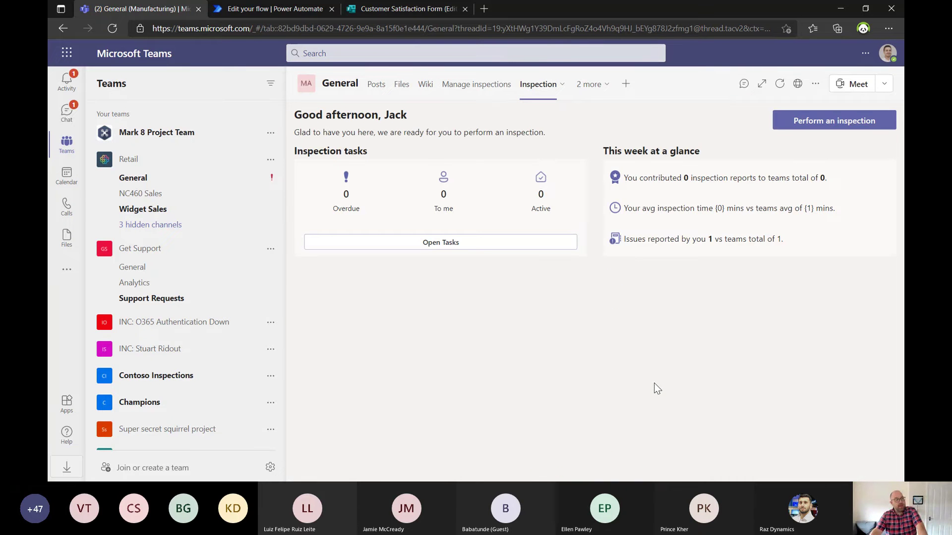
# - Set up a new inspection of the "Raw materials storage" location with the "Materials storage audit" checklist
pyautogui.click(827, 123)
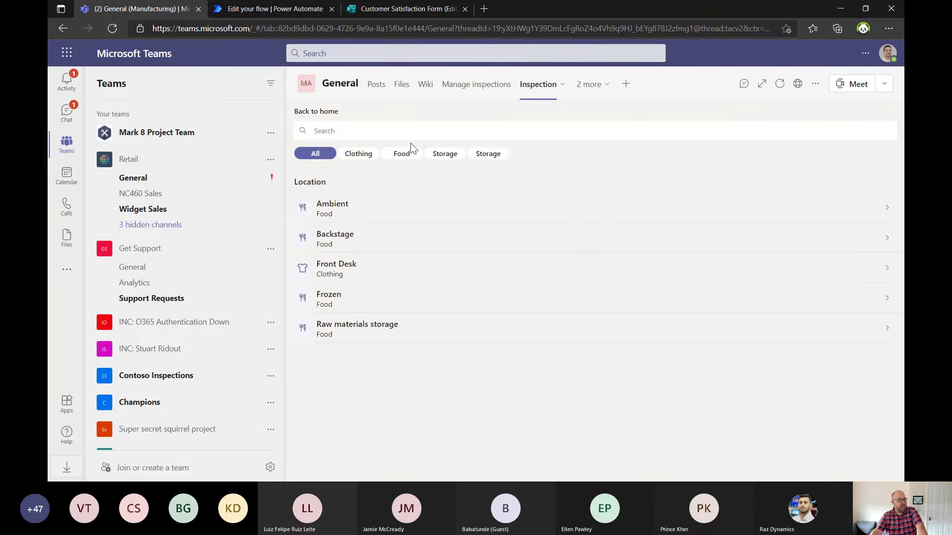
pyautogui.click(343, 337)
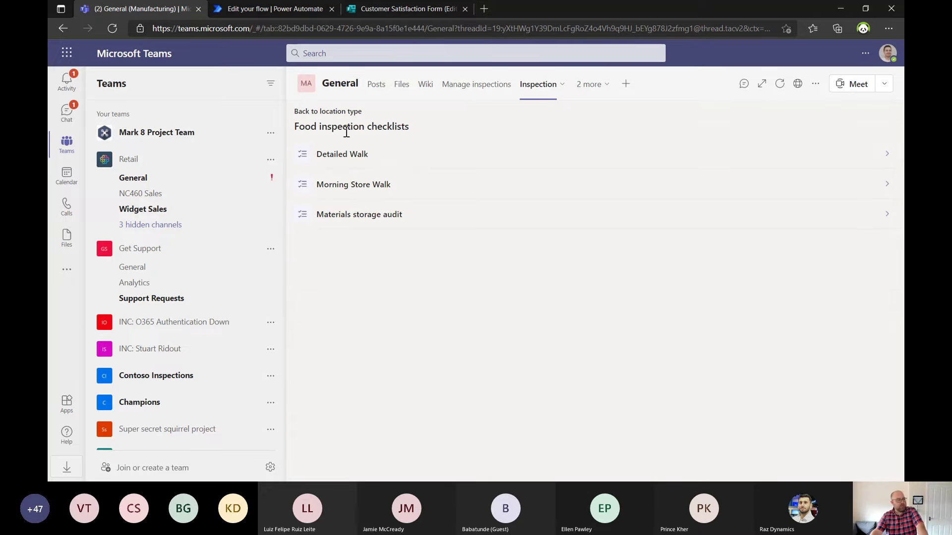
pyautogui.click(344, 216)
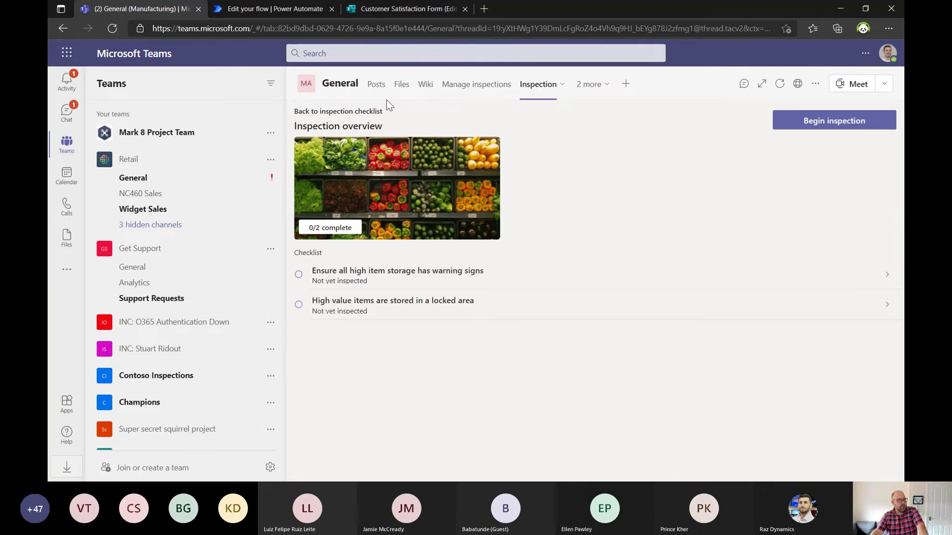
# - Begin the inspection, marking the warning signs check as OK and the locked area check as Issue
pyautogui.click(339, 275)
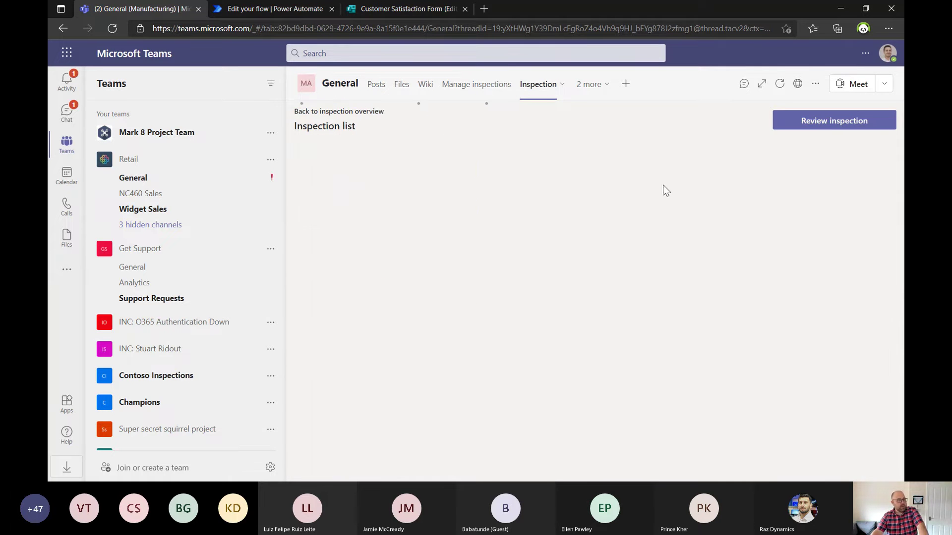
pyautogui.click(329, 186)
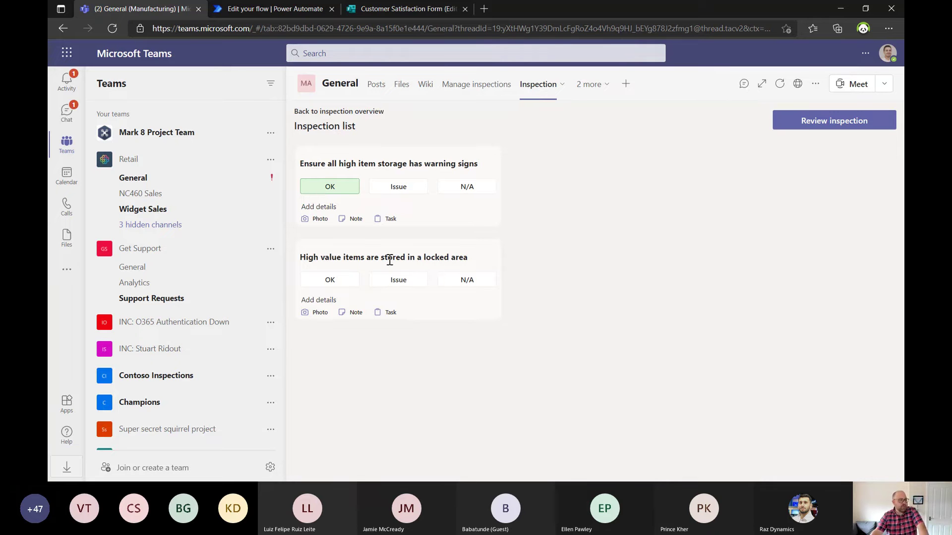
pyautogui.click(416, 278)
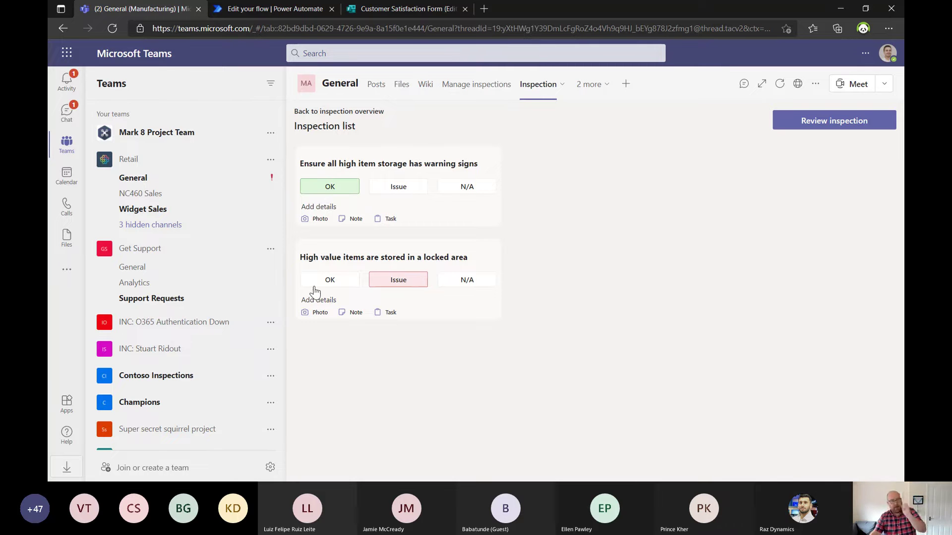
# - Save the note "Very valuable stuff out in the open" on the high value items check
pyautogui.click(349, 314)
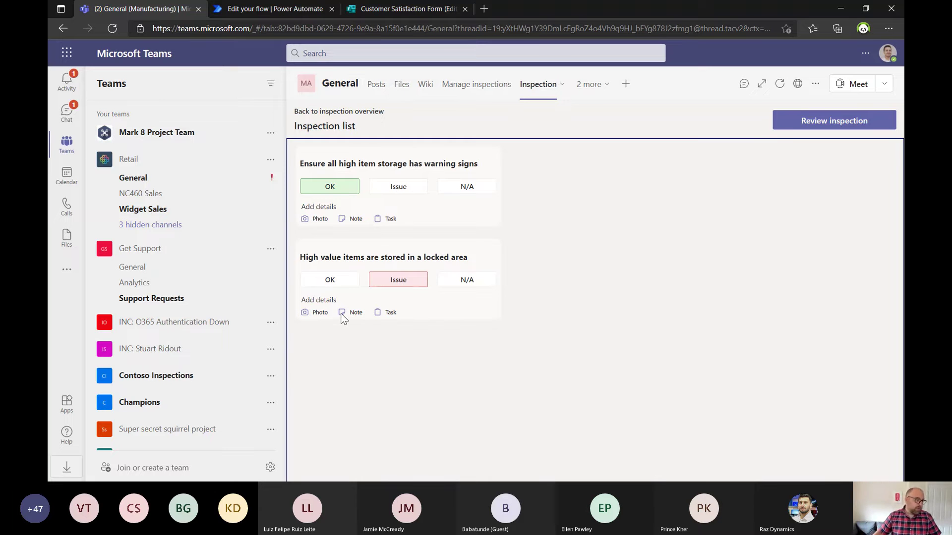
pyautogui.click(341, 314)
pyautogui.click(372, 344)
pyautogui.write('Very ')
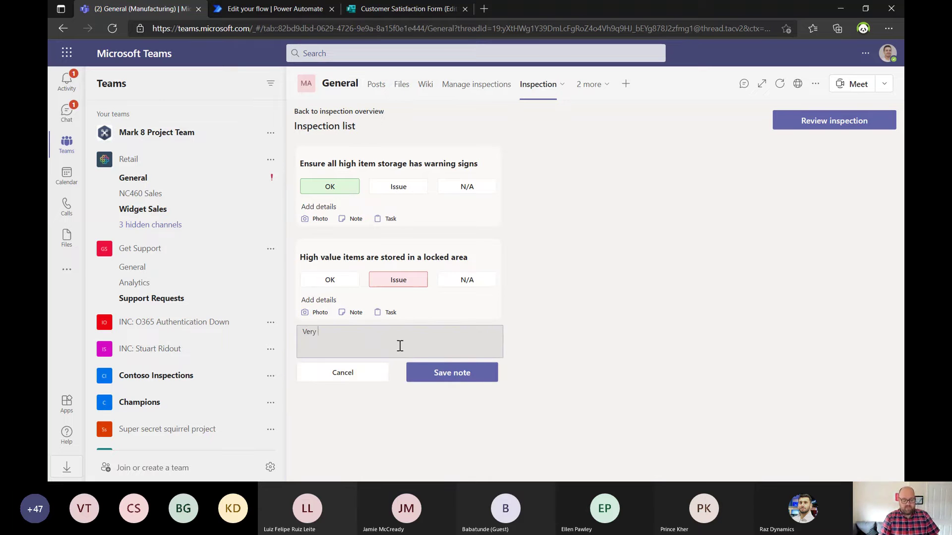
pyautogui.write('valuable ')
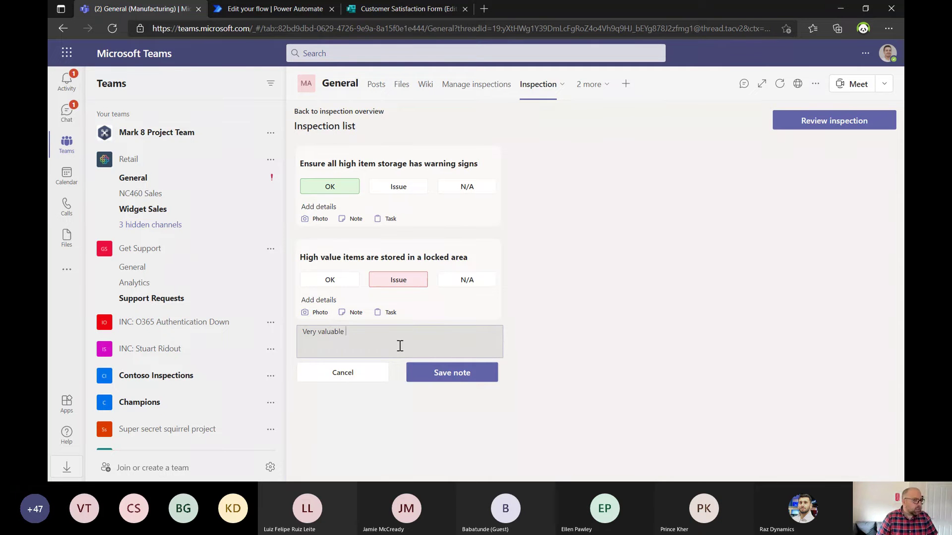
pyautogui.write('stuff out in the')
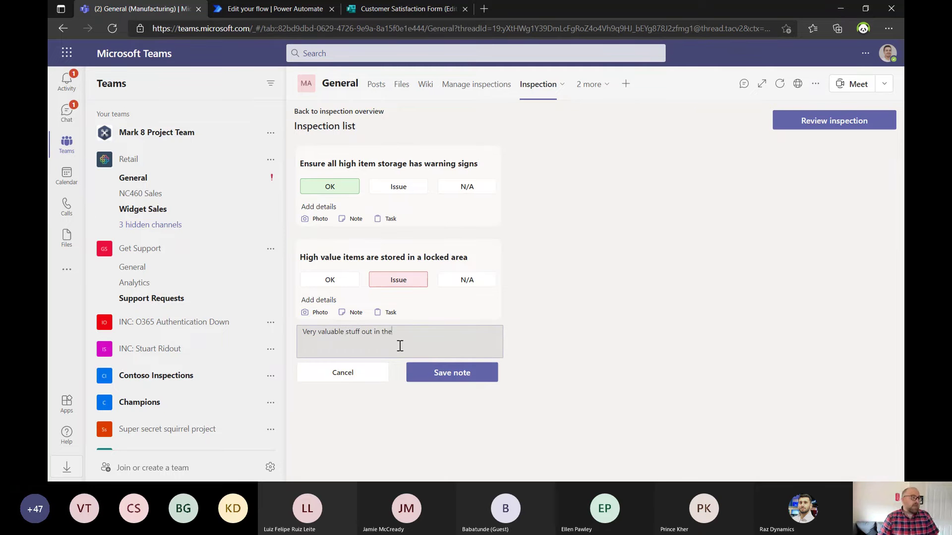
pyautogui.write(' open')
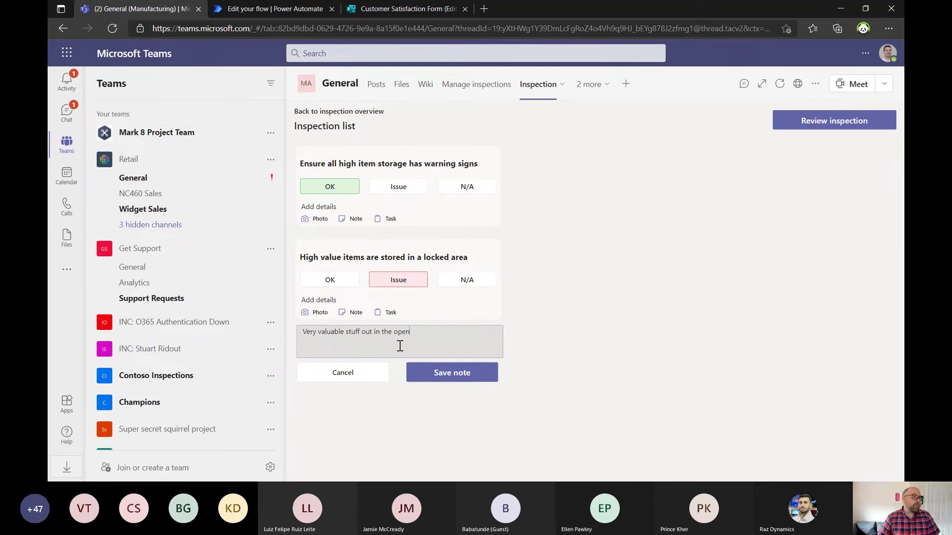
pyautogui.click(448, 373)
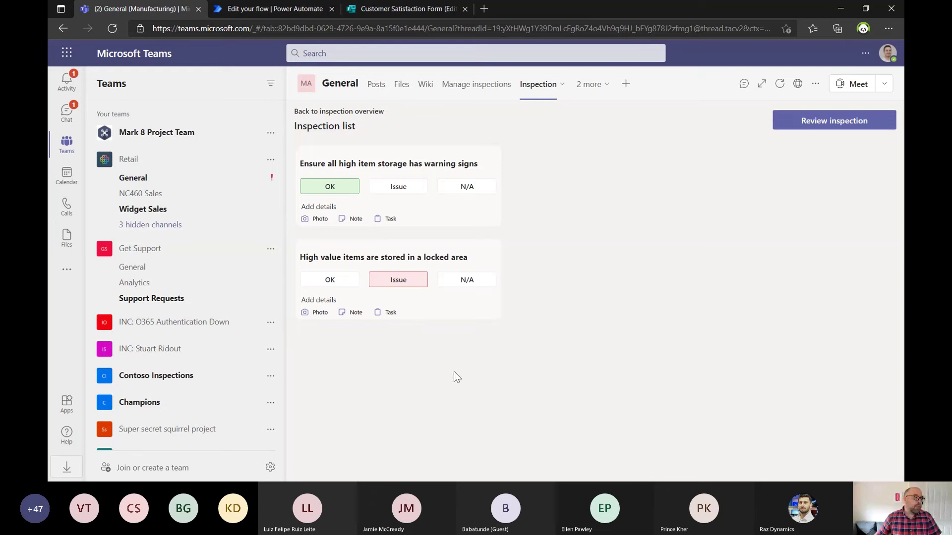
# - Start a task for the high value items check and assign it to Tenant Admin
pyautogui.click(383, 313)
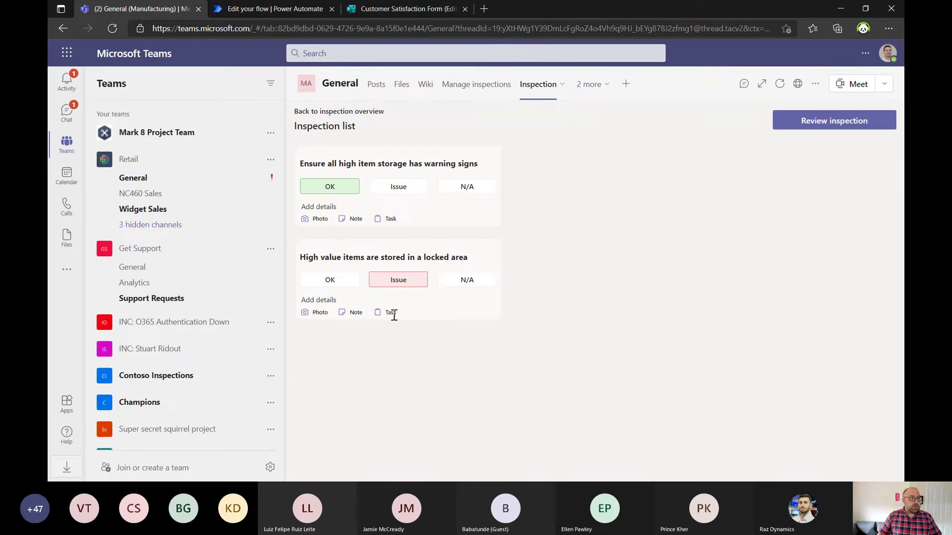
pyautogui.click(393, 313)
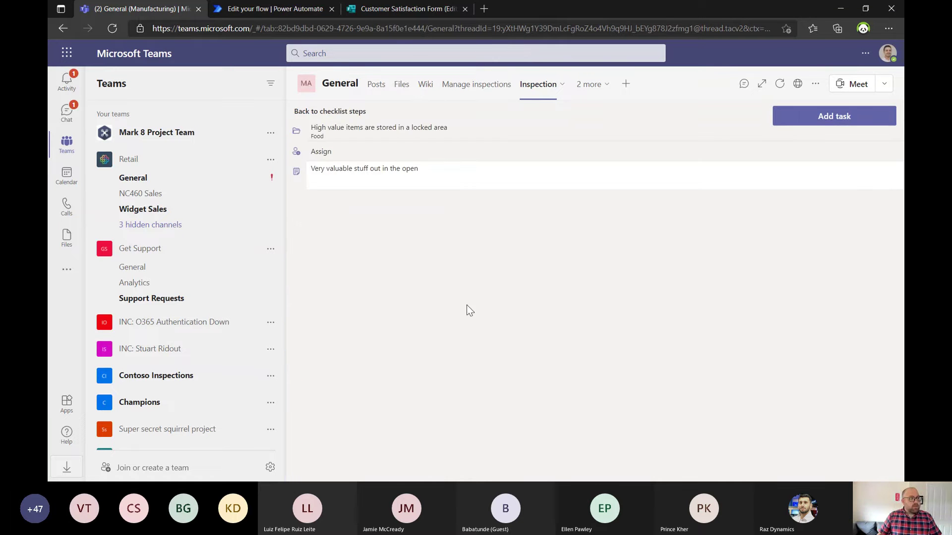
pyautogui.click(325, 152)
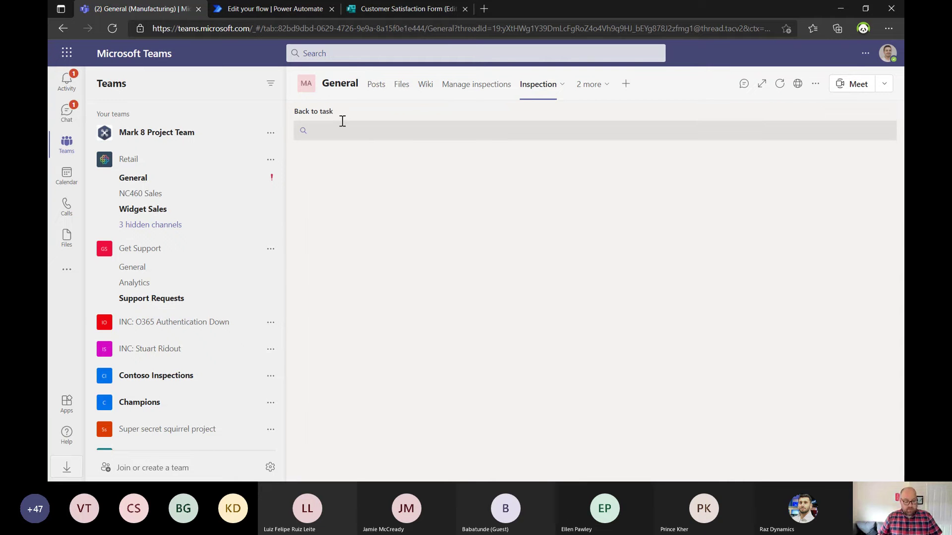
pyautogui.write('admin')
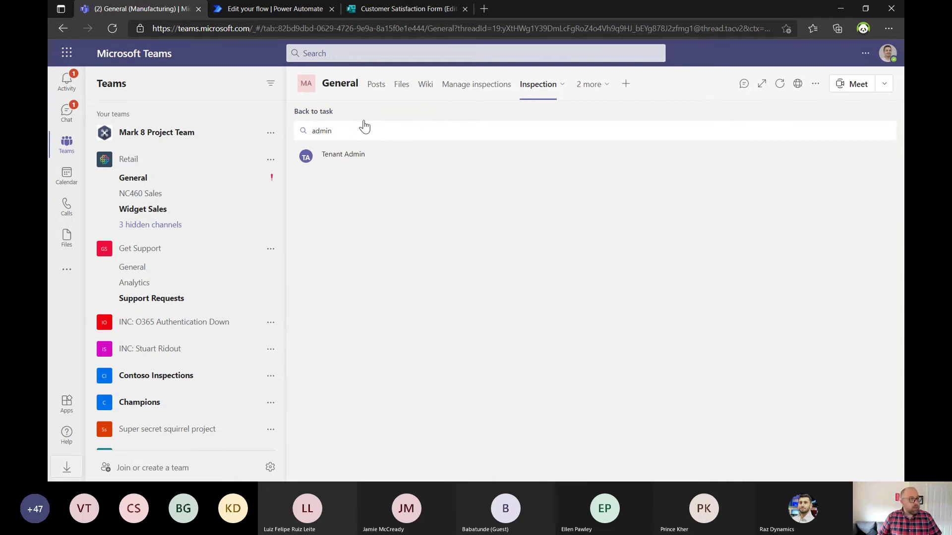
pyautogui.click(332, 157)
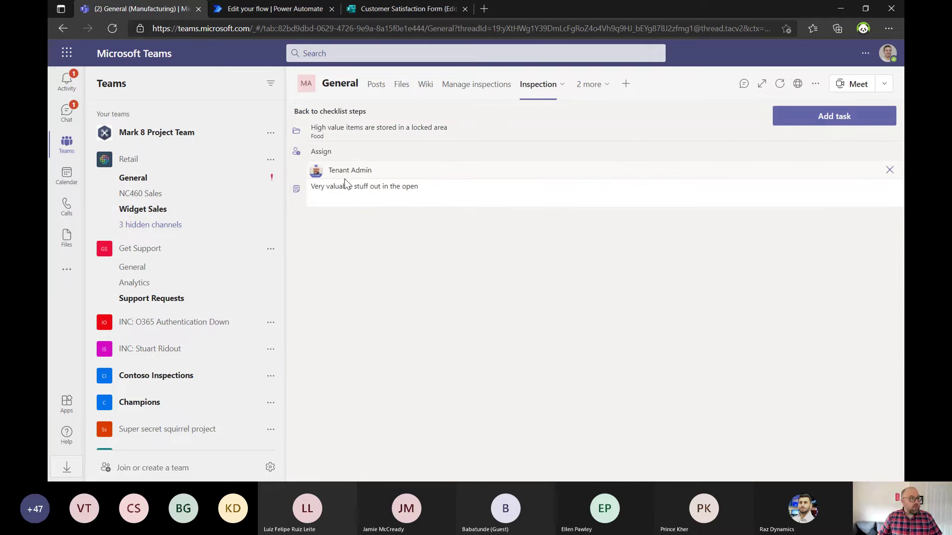
# - Append "- PUT IT AWAY!" to the task's note and add the task
pyautogui.click(531, 198)
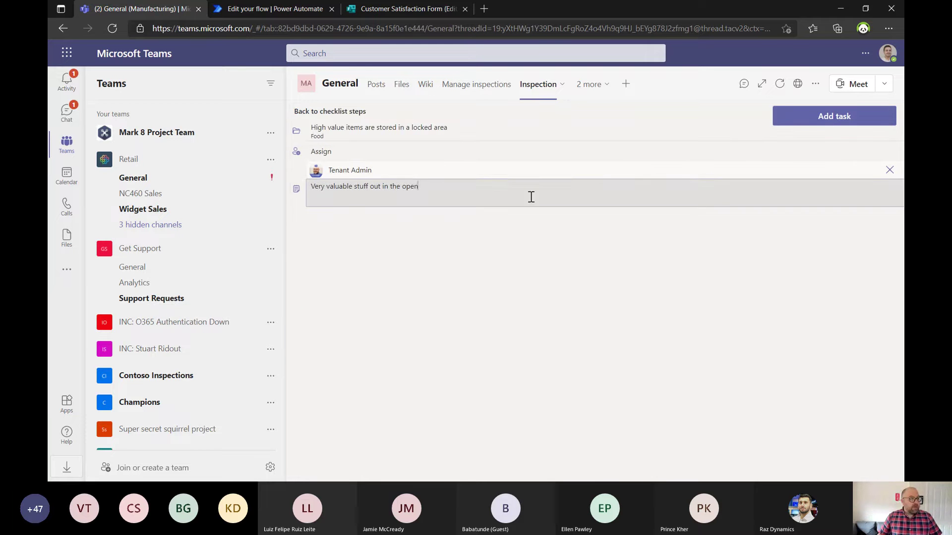
pyautogui.write('- PUT IT AWAY!')
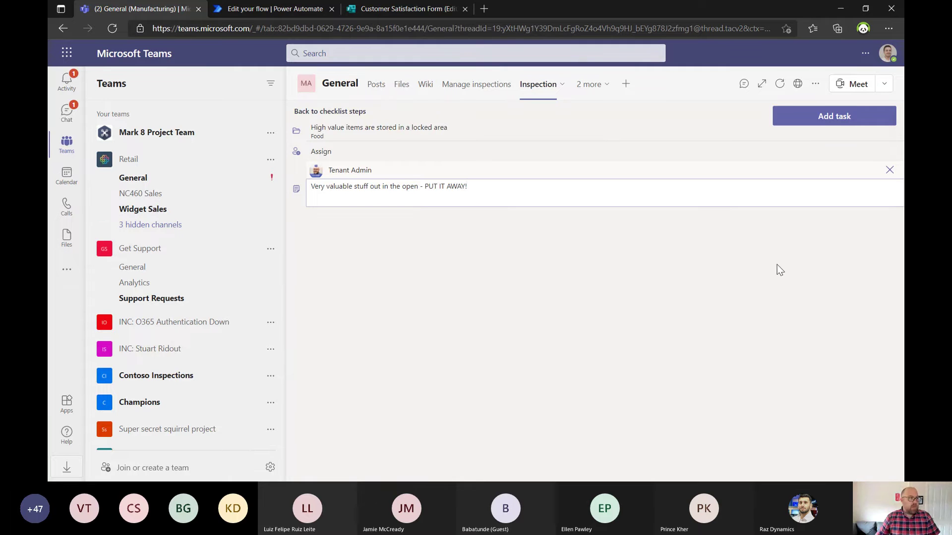
pyautogui.click(856, 117)
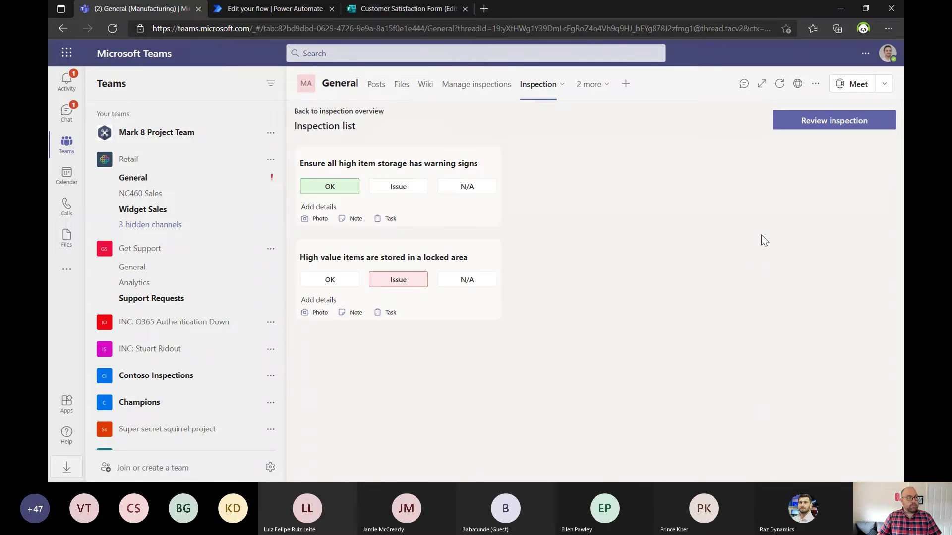
# - Submit the completed inspection and open the Review inspections app, allowing its requested permissions
pyautogui.click(805, 122)
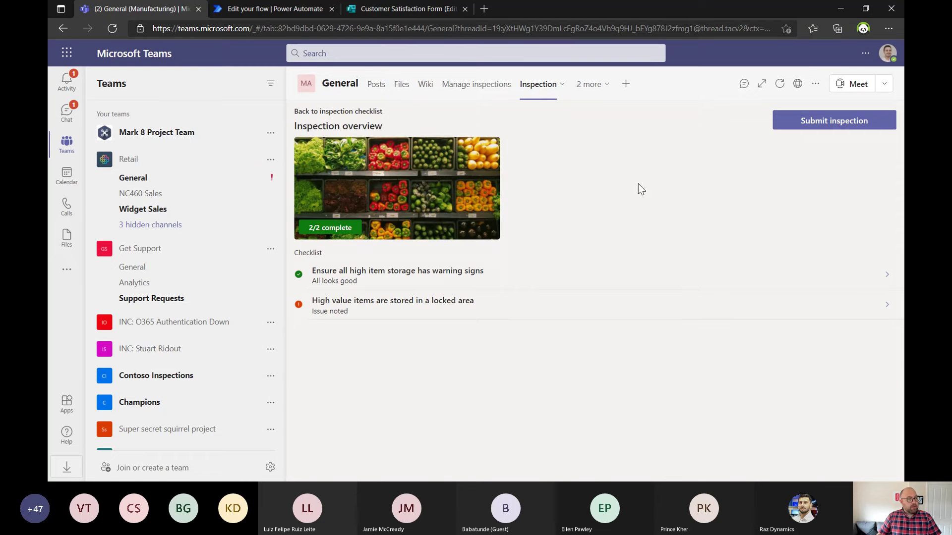
pyautogui.click(837, 121)
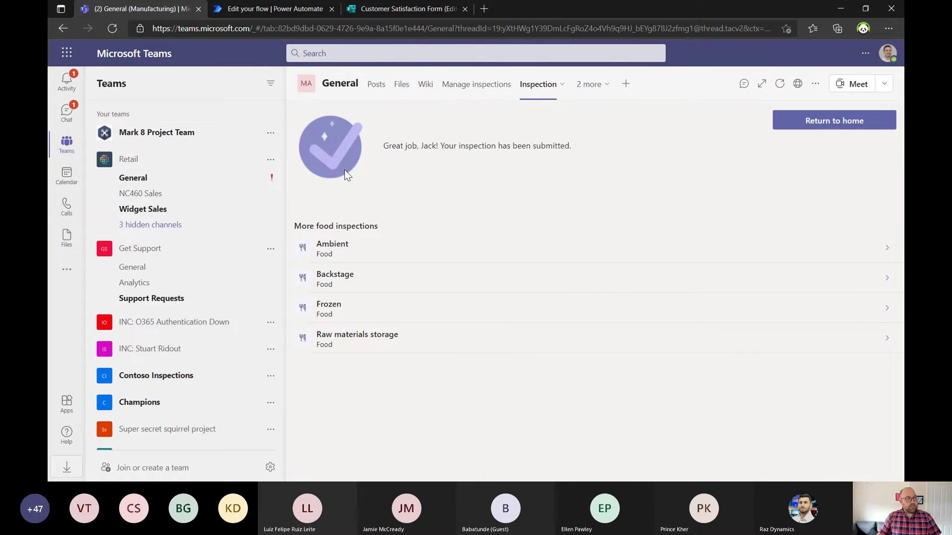
pyautogui.click(589, 88)
pyautogui.click(585, 120)
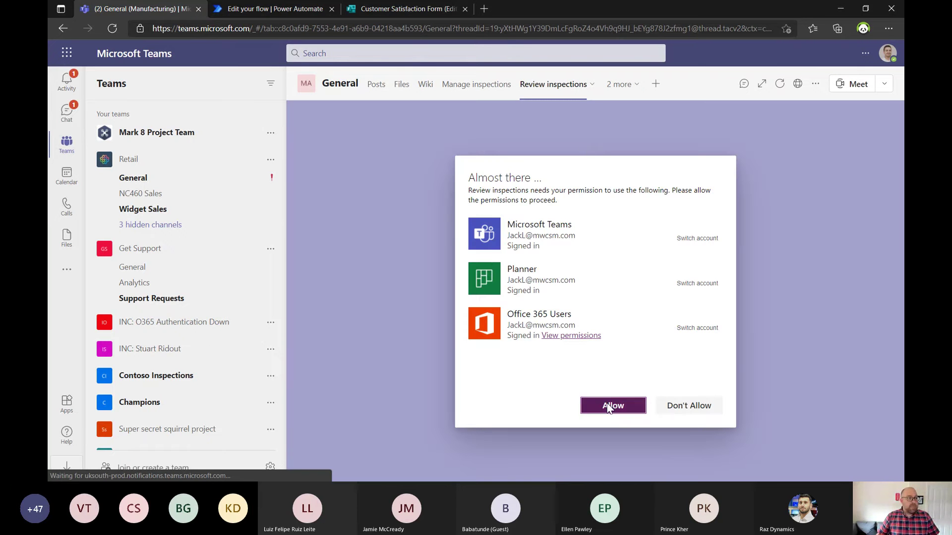
pyautogui.click(610, 405)
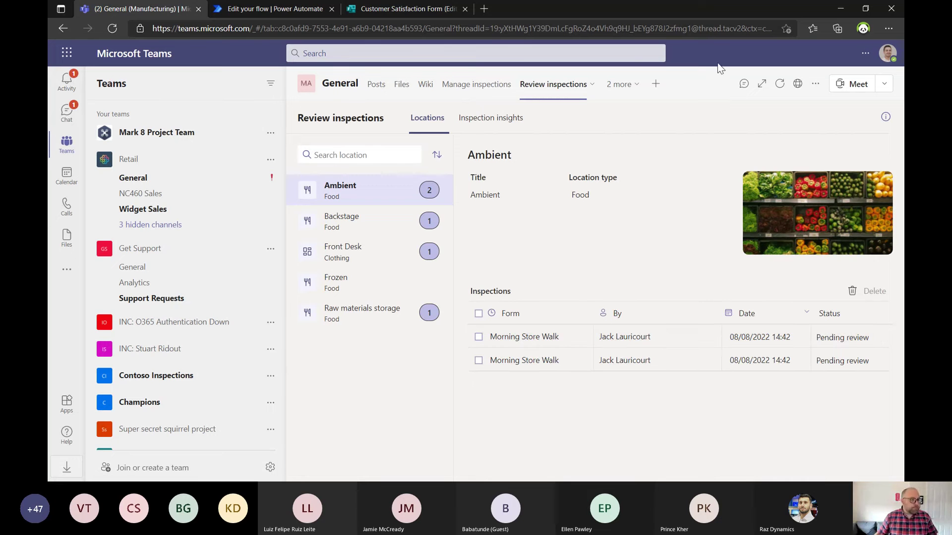
# - Set the review status of the Materials storage audit under Raw materials storage to Pending action and return to the location
pyautogui.click(364, 317)
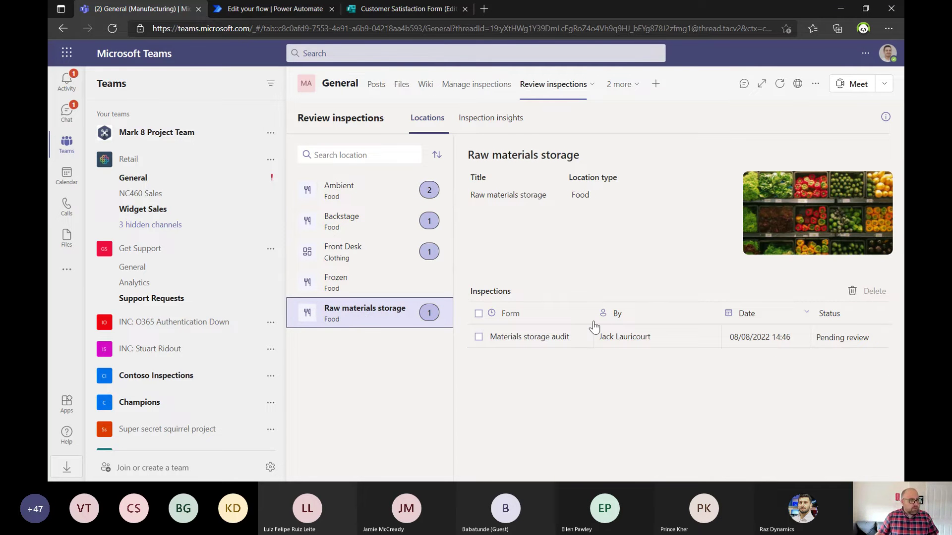
pyautogui.click(532, 343)
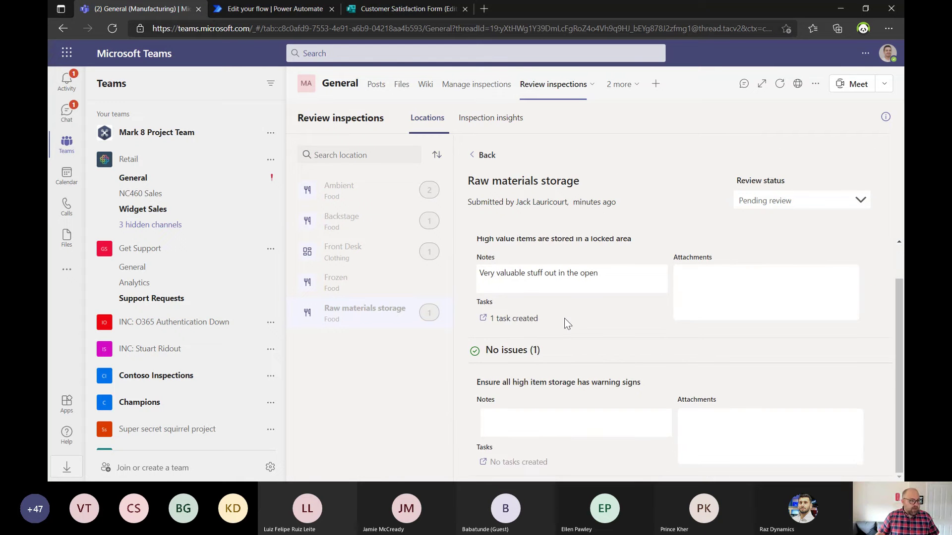
pyautogui.scroll(-1, 542, 296)
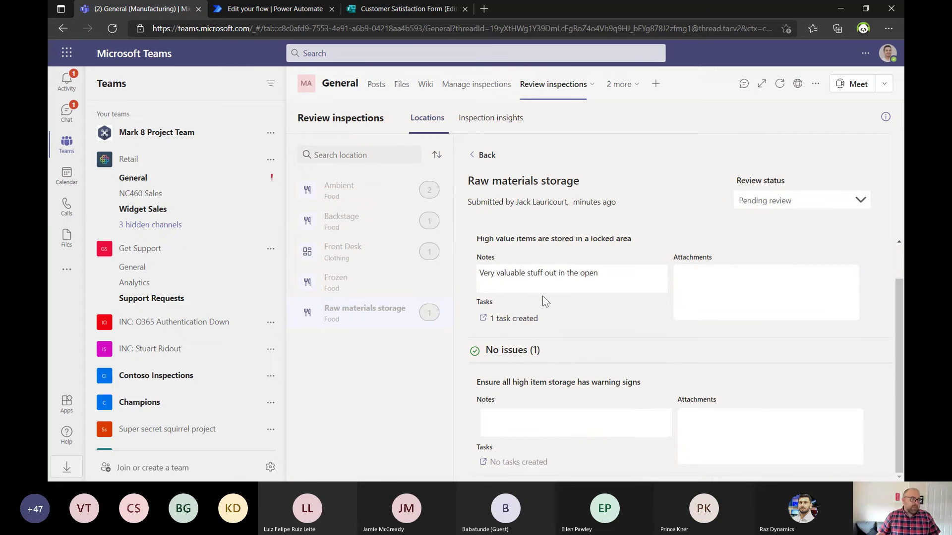
pyautogui.click(813, 199)
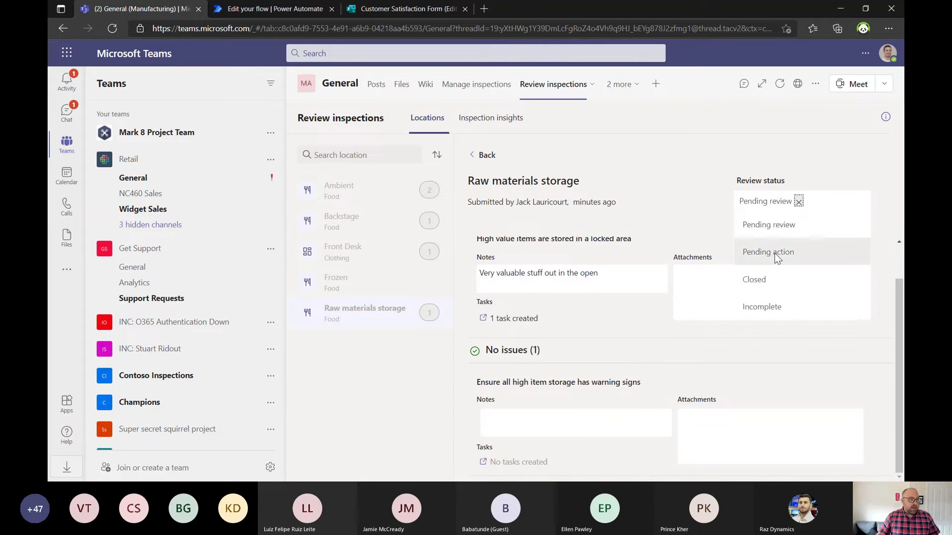
pyautogui.click(792, 250)
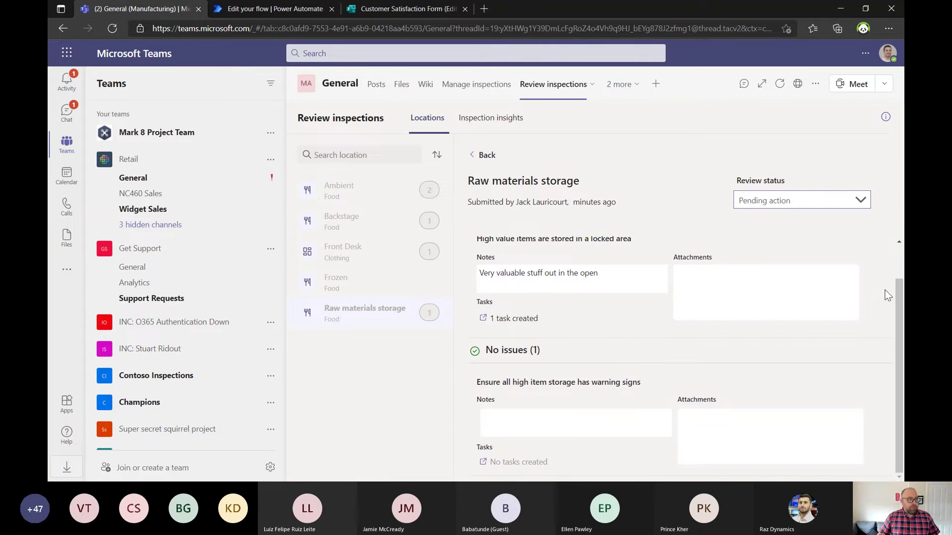
pyautogui.scroll(1, 898, 275)
pyautogui.click(485, 162)
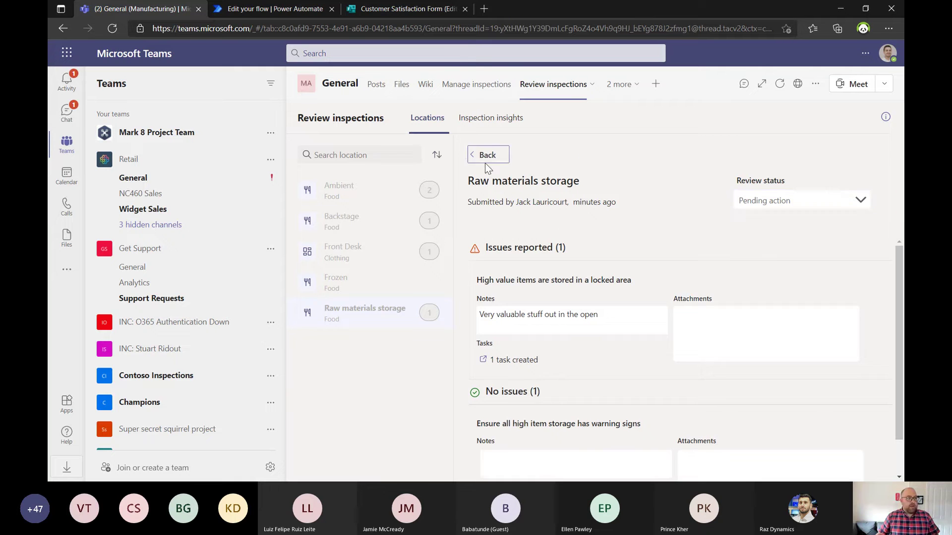
# - Open the Manufacturing Tasks board to check the follow-up task from the raw materials storage inspection
pyautogui.click(626, 90)
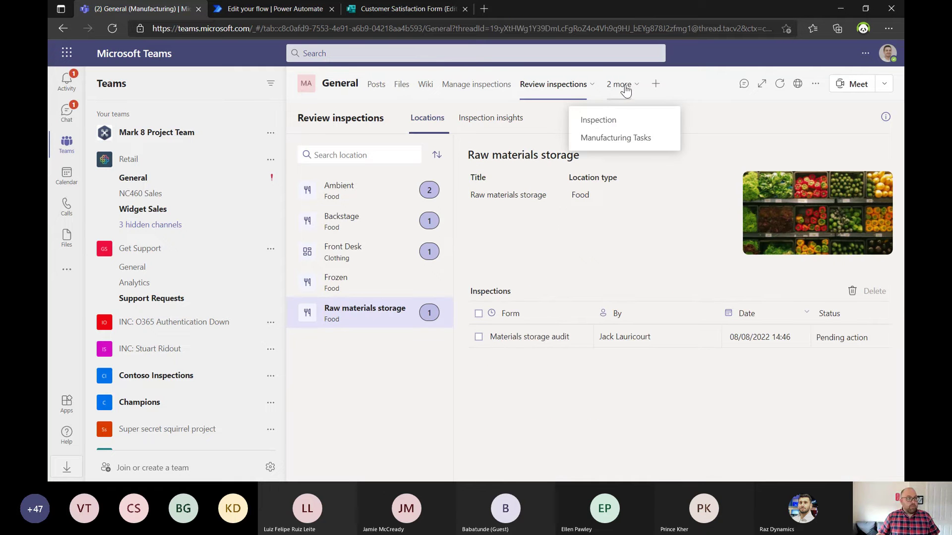
pyautogui.click(635, 139)
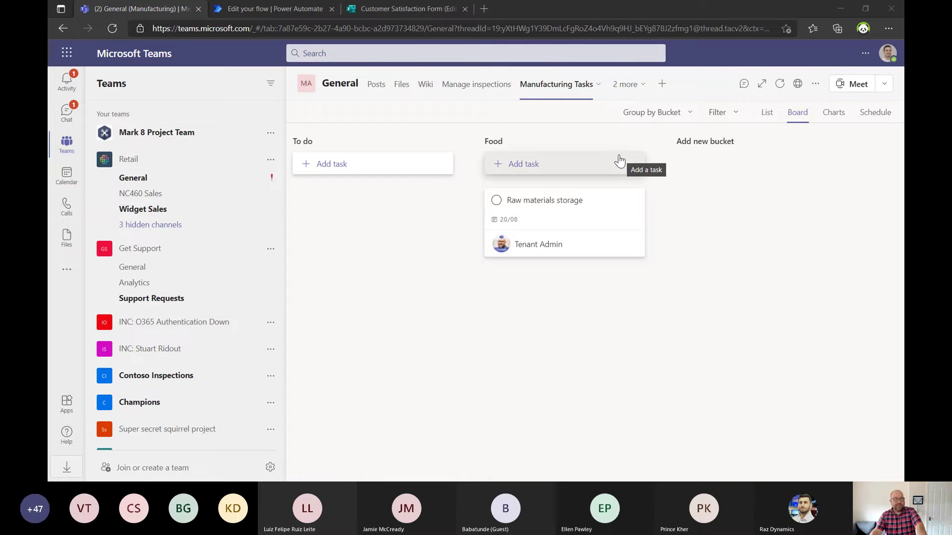
pyautogui.hotkey('alt', 'Tab')
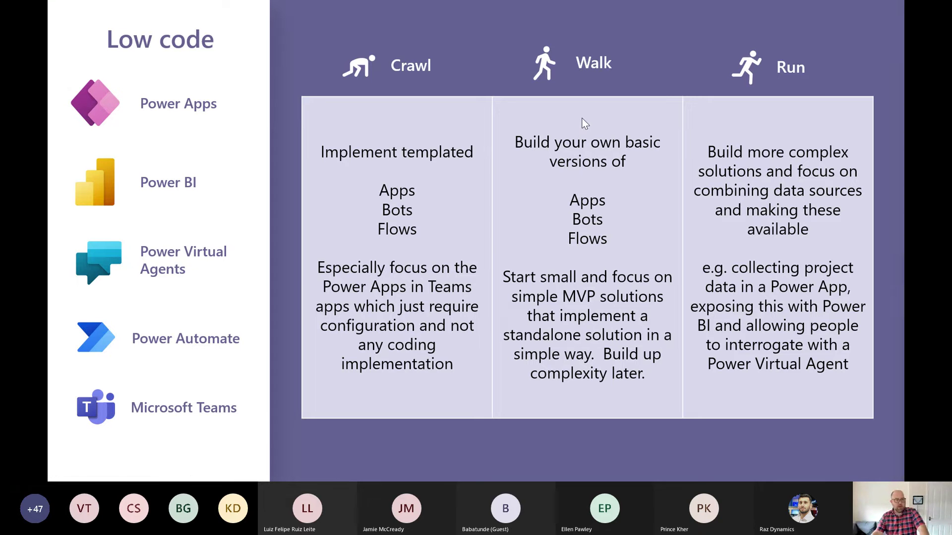
pyautogui.hotkey('alt', 'Tab')
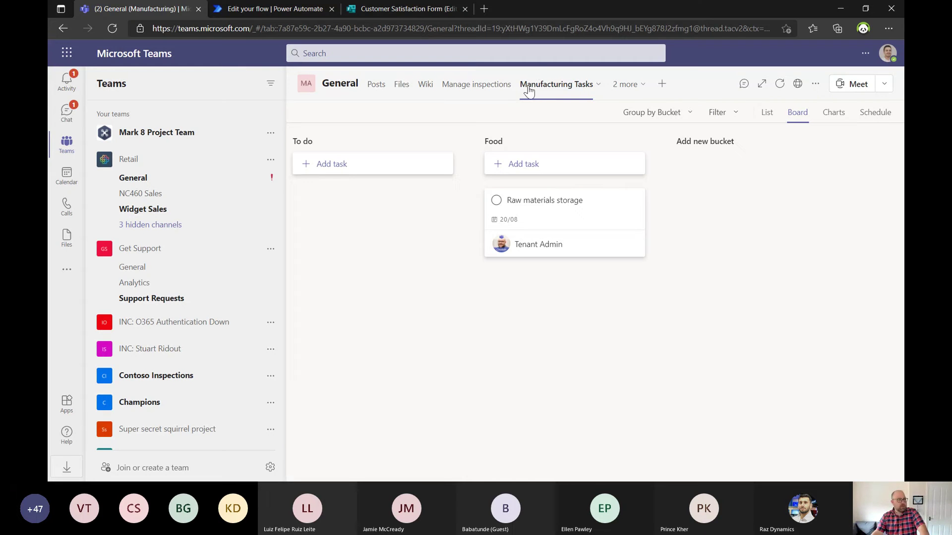
# - In Manage inspections, start a new location titled "Site 4RT" with the location type Food
pyautogui.click(628, 84)
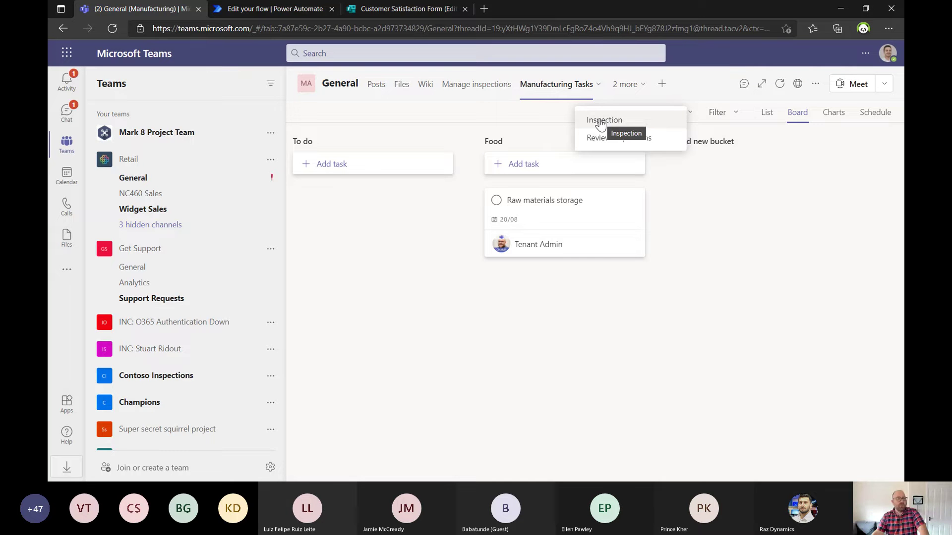
pyautogui.click(485, 85)
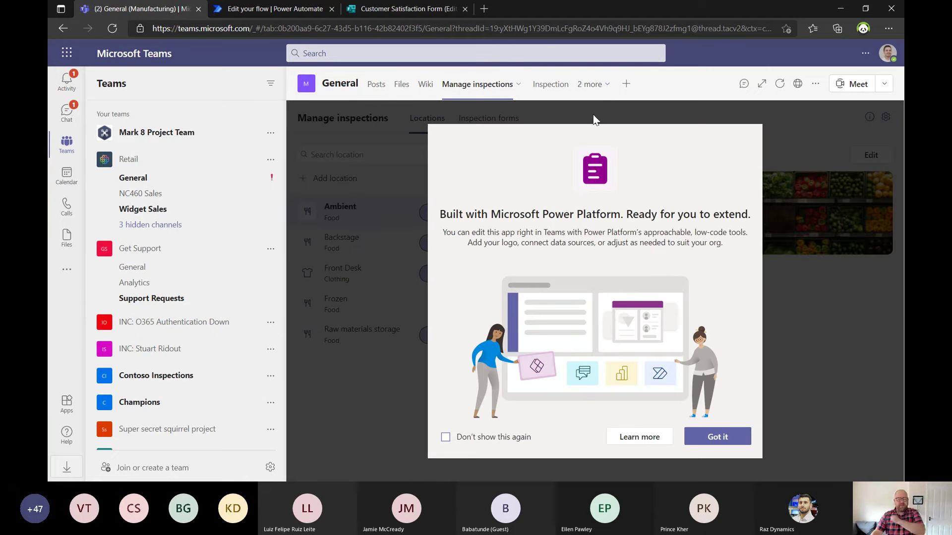
pyautogui.click(724, 439)
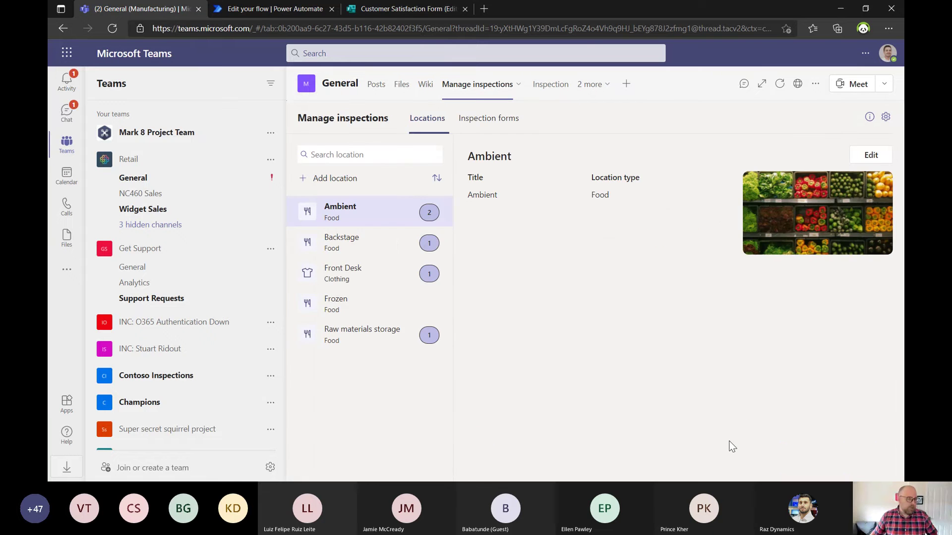
pyautogui.click(338, 179)
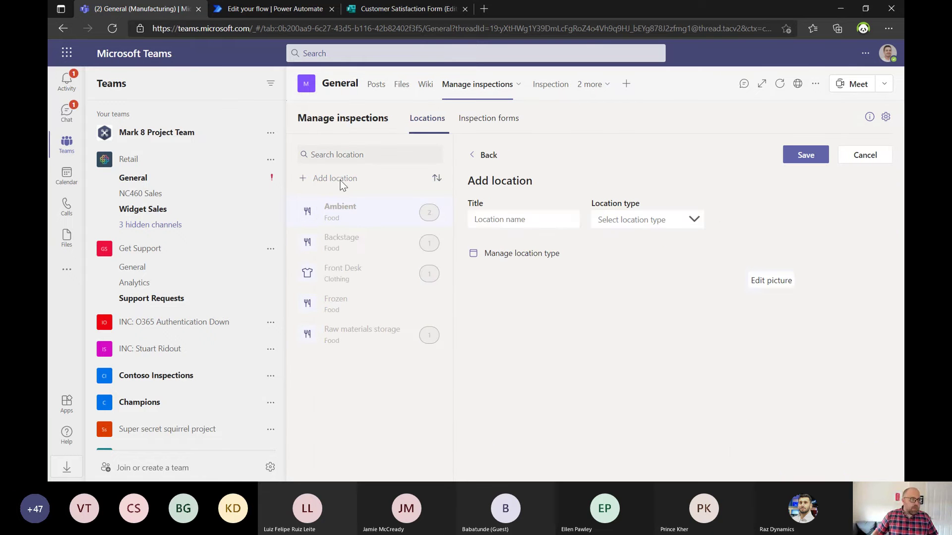
pyautogui.click(492, 219)
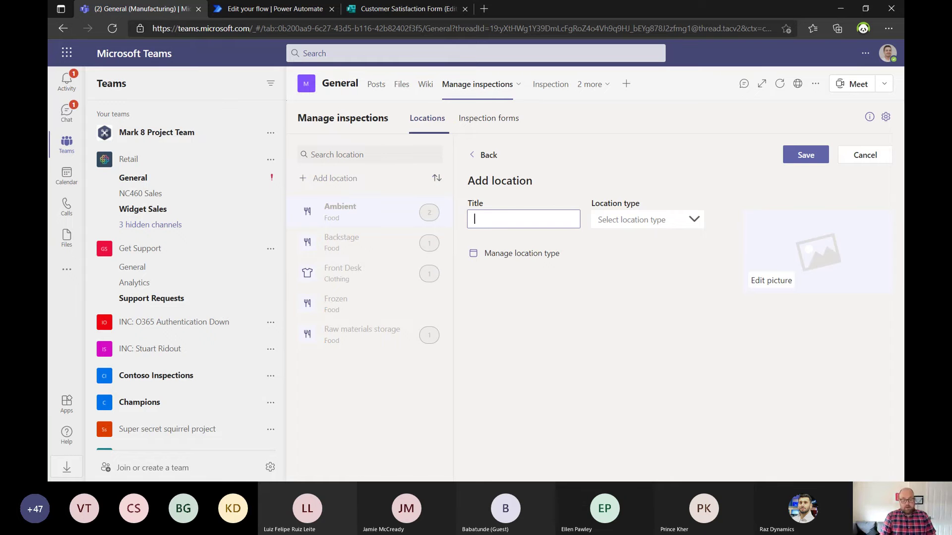
pyautogui.write('Site $')
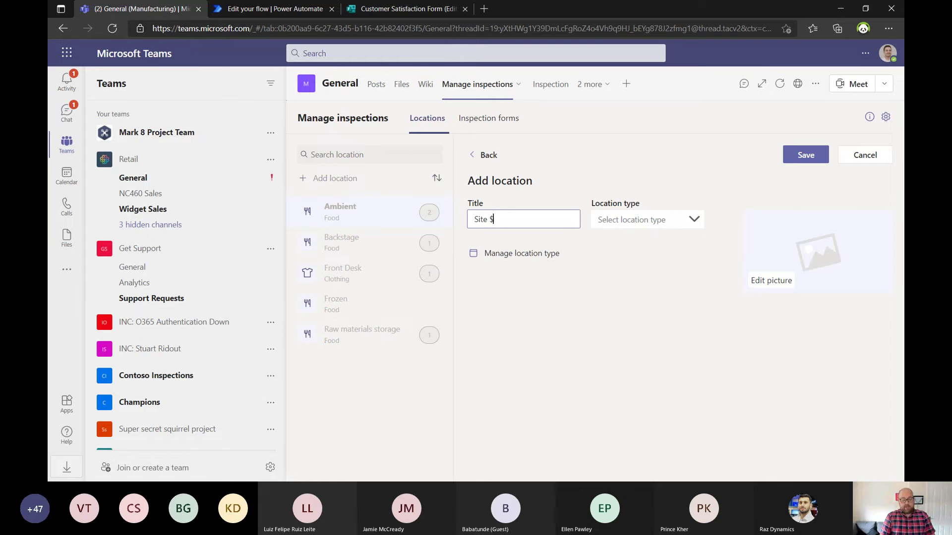
pyautogui.write('RT')
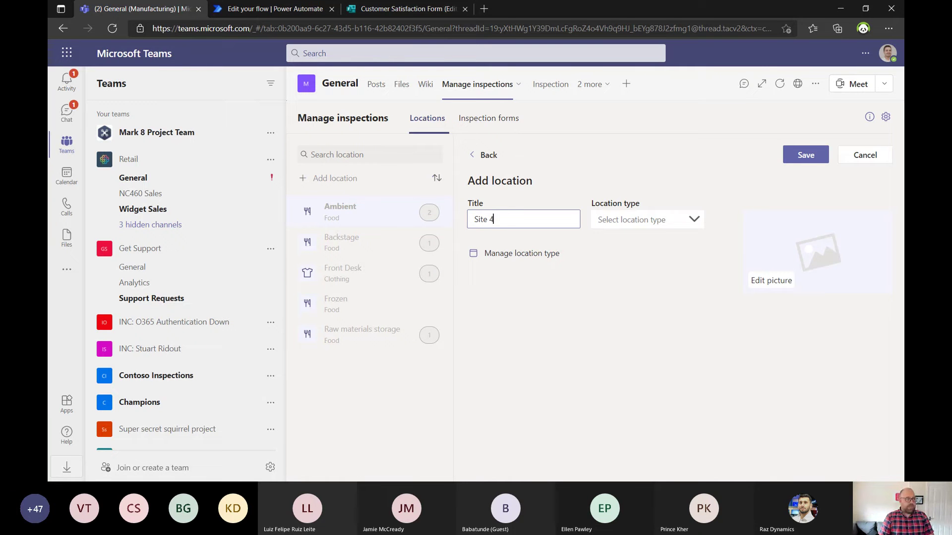
pyautogui.write('T')
pyautogui.click(652, 218)
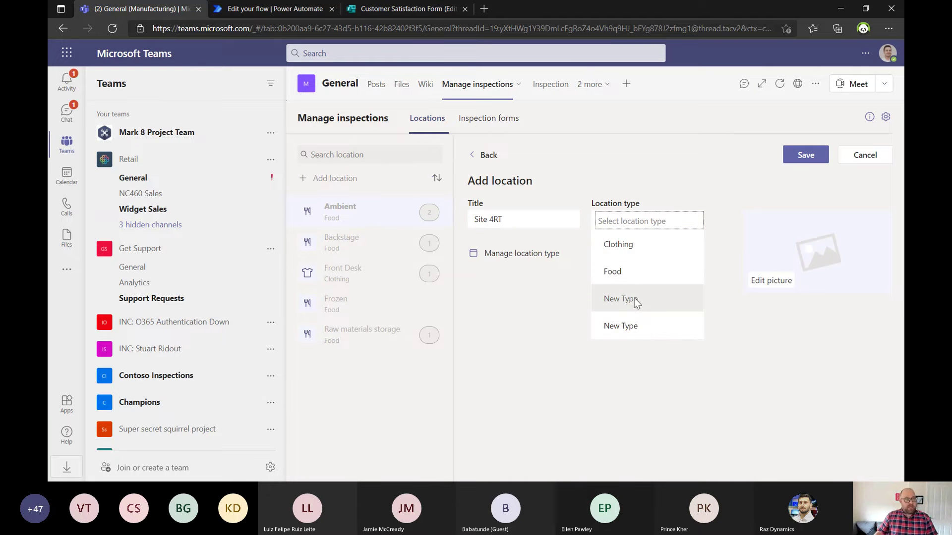
pyautogui.click(619, 270)
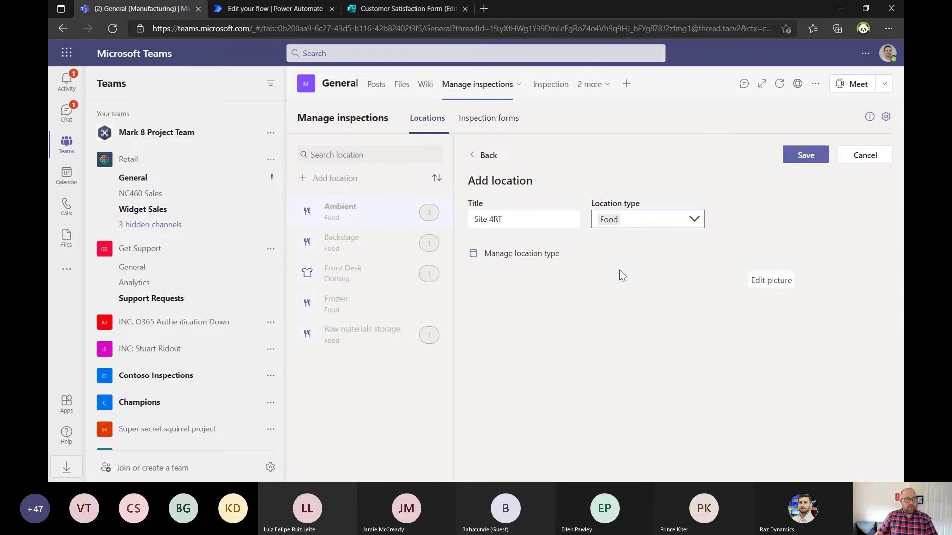
# - Switch the new location's type to Clothing and back to Food
pyautogui.click(674, 221)
pyautogui.click(629, 266)
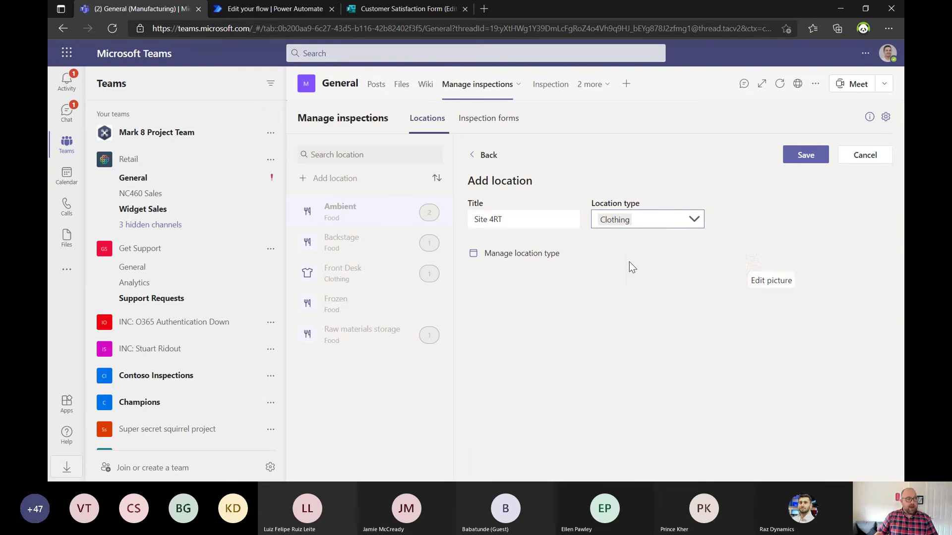
pyautogui.click(654, 219)
pyautogui.click(626, 291)
# - Extend the new location's title to "Site 4RT - Storage" and save the location
pyautogui.click(557, 221)
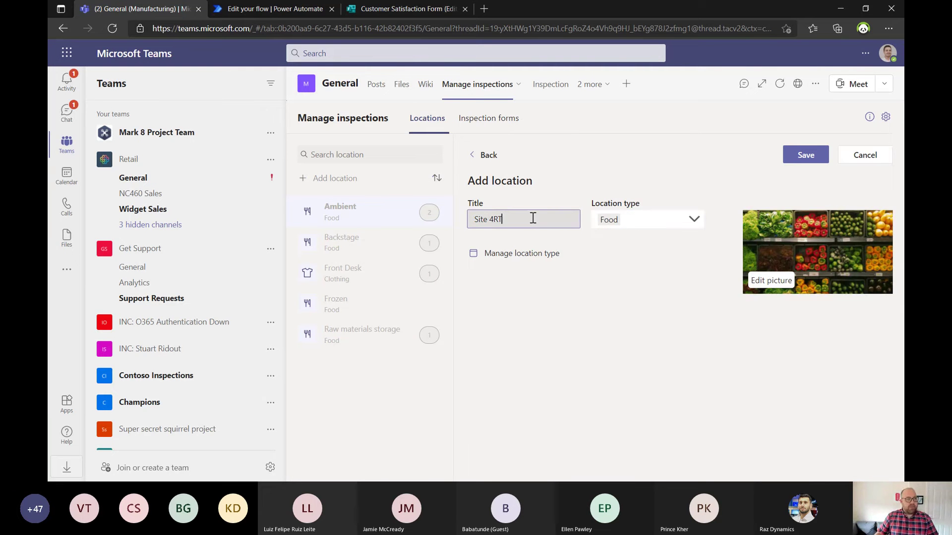
pyautogui.write('- ')
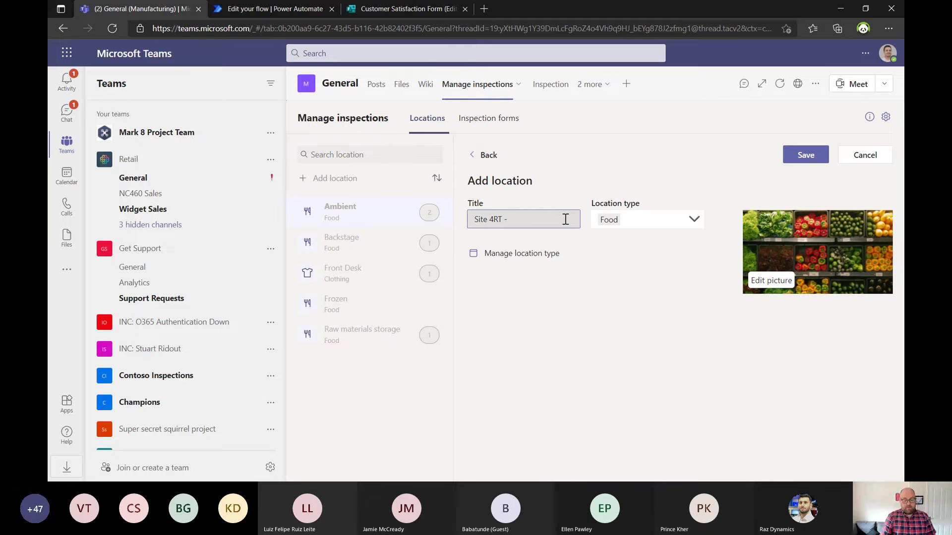
pyautogui.write('Storage')
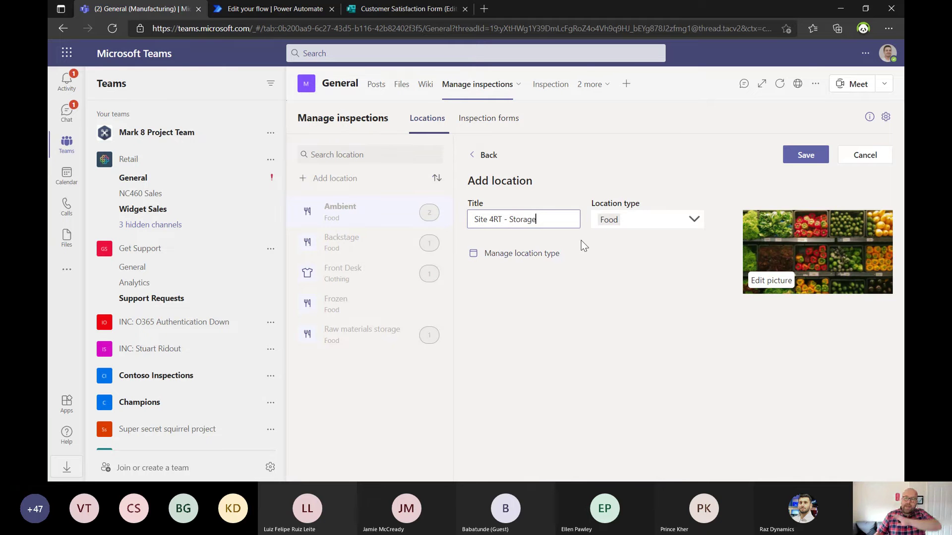
pyautogui.click(808, 155)
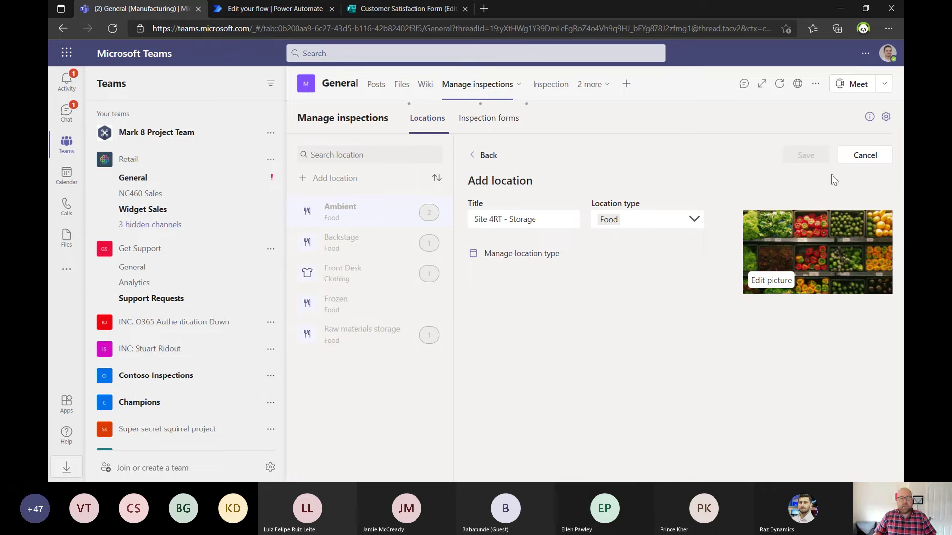